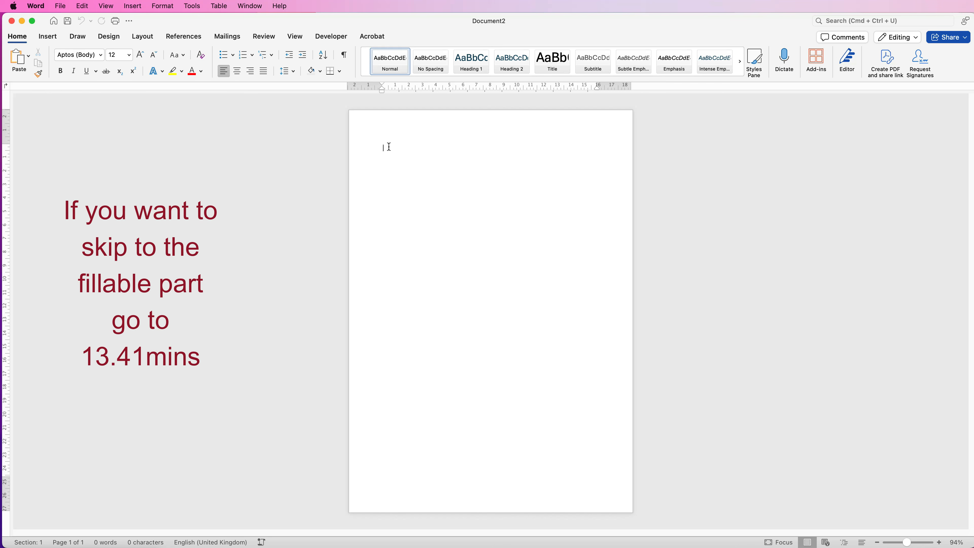
Leave a blank line at the start of the document and insert a table of four columns and eight rows
{"action": "key", "text": "Return"}
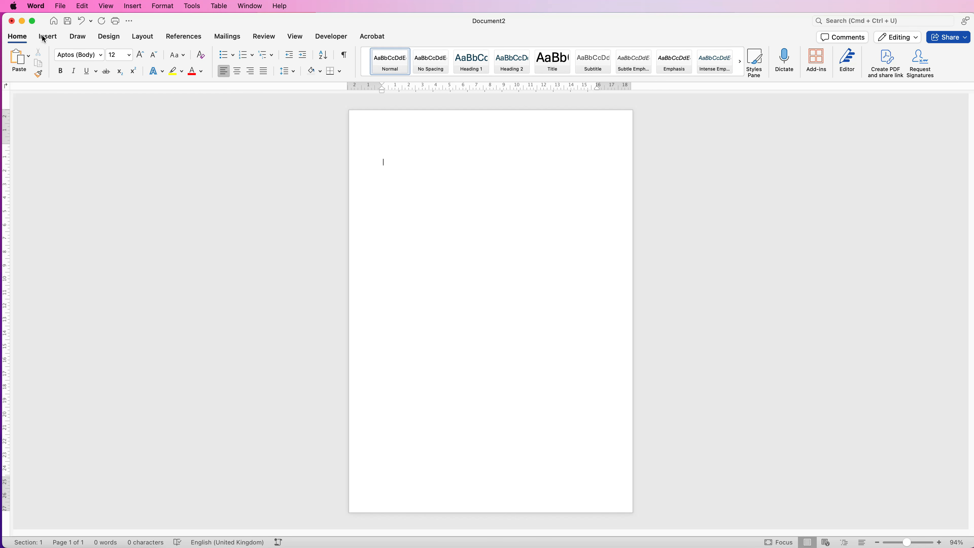
{"action": "left_click", "coordinate": [49, 39]}
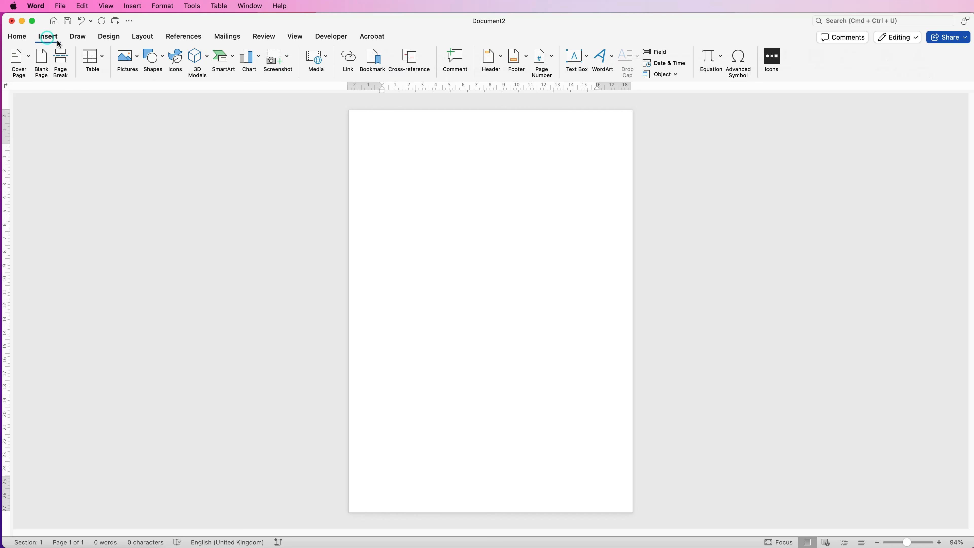
{"action": "left_click", "coordinate": [104, 60]}
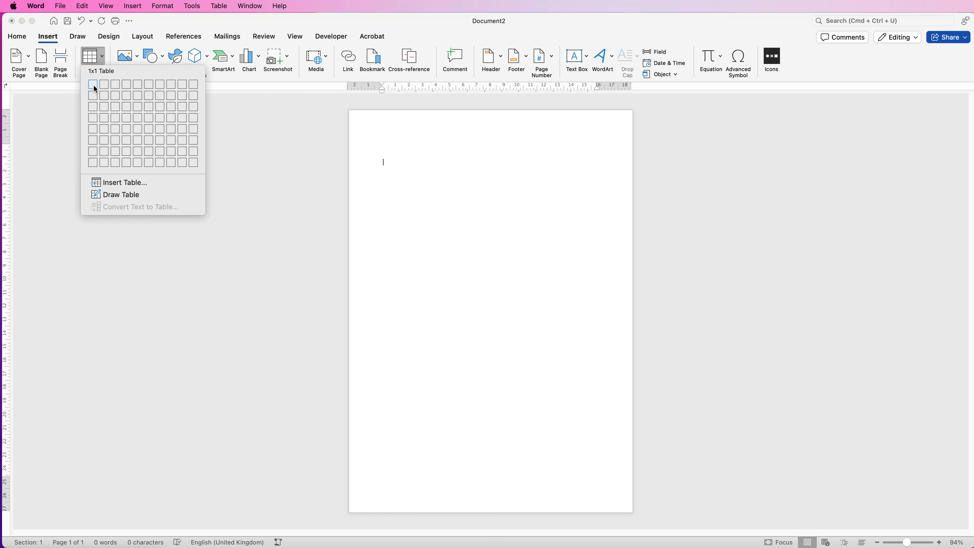
{"action": "left_click_drag", "start_coordinate": [96, 87], "coordinate": [126, 86]}
{"action": "left_click", "coordinate": [129, 163]}
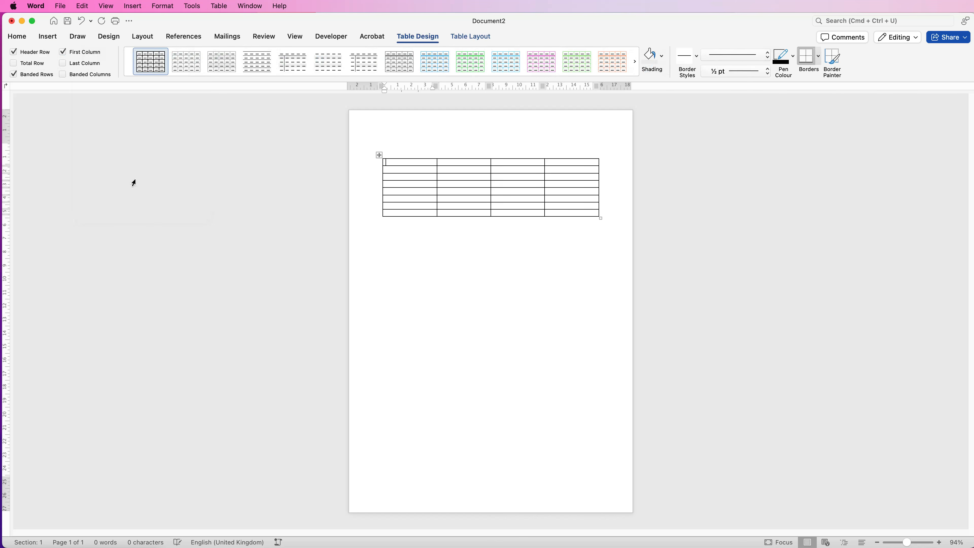
Set the height of all table rows to 0.9 cm and align the cell contents centre left
{"action": "left_click", "coordinate": [379, 155]}
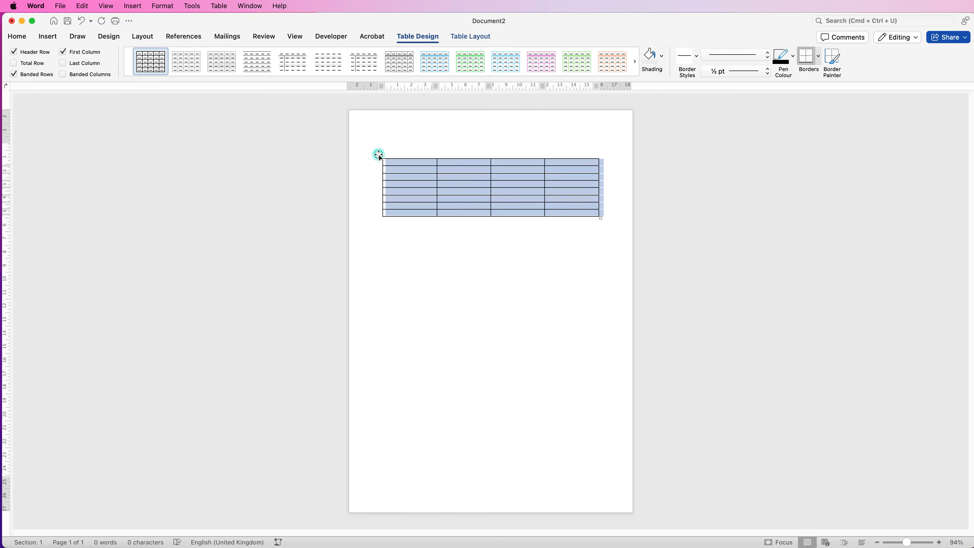
{"action": "left_click", "coordinate": [469, 38]}
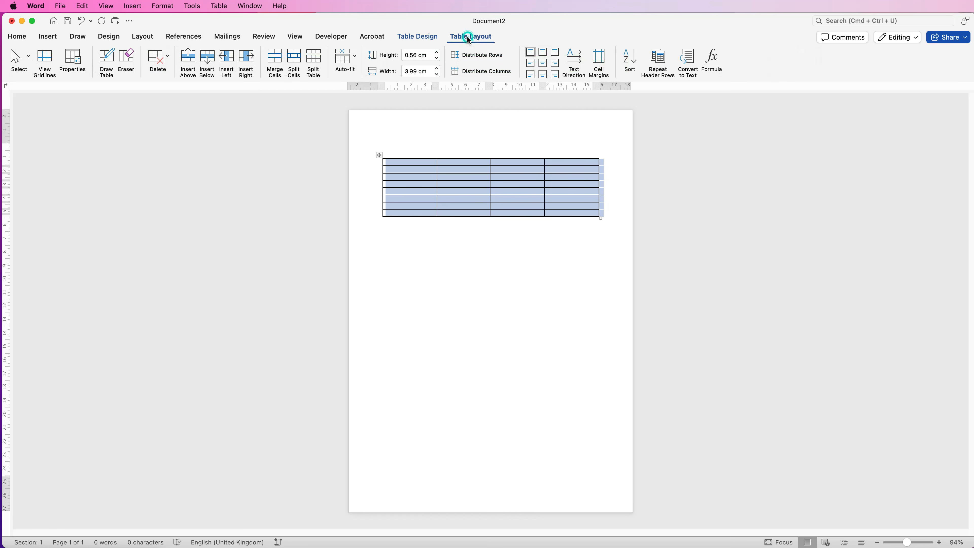
{"action": "left_click", "coordinate": [428, 56]}
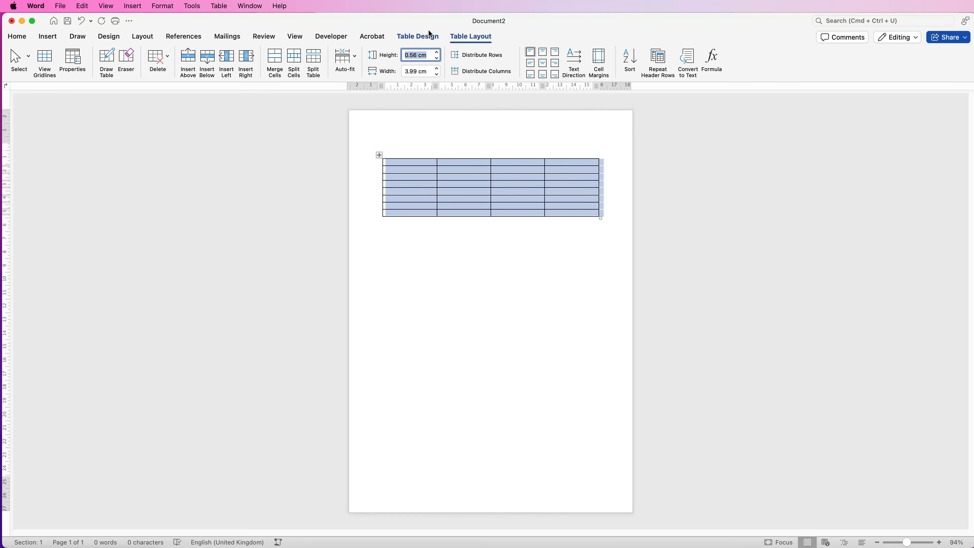
{"action": "type", "text": ".9"}
{"action": "key", "text": "Return"}
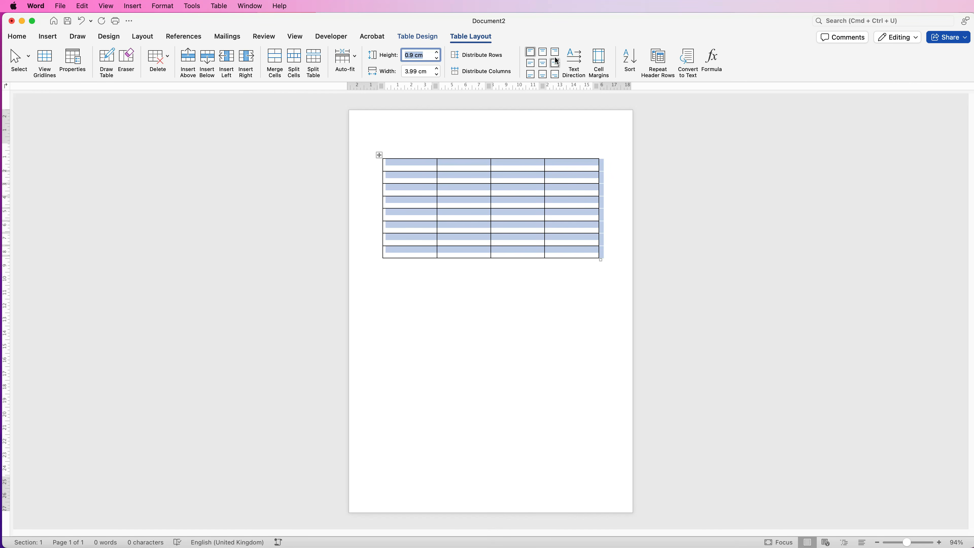
{"action": "left_click", "coordinate": [530, 63]}
Enter PERSONAL INFORMATION, TITLE and FULL NAME in the first three rows of the table's first column
{"action": "left_click", "coordinate": [389, 169]}
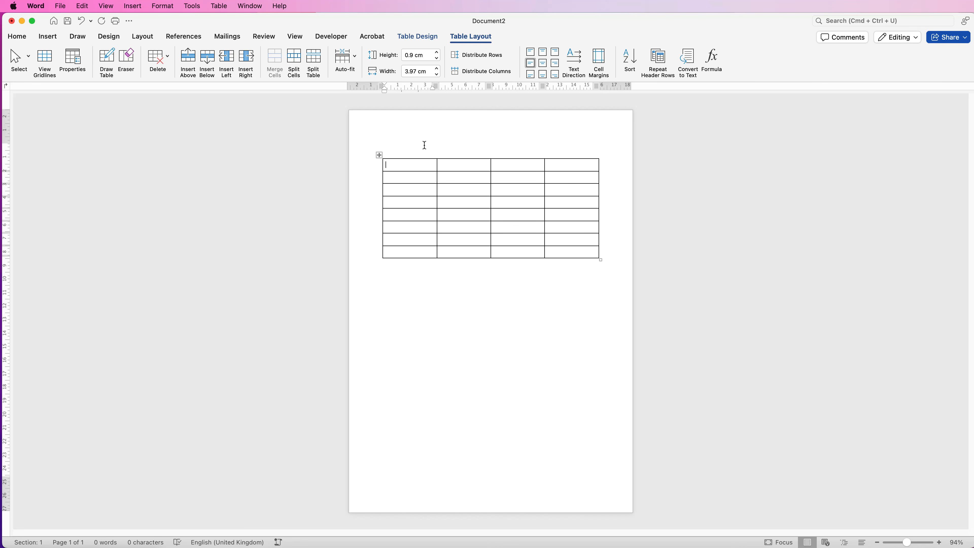
{"action": "type", "text": "SONAL INFORMATION"}
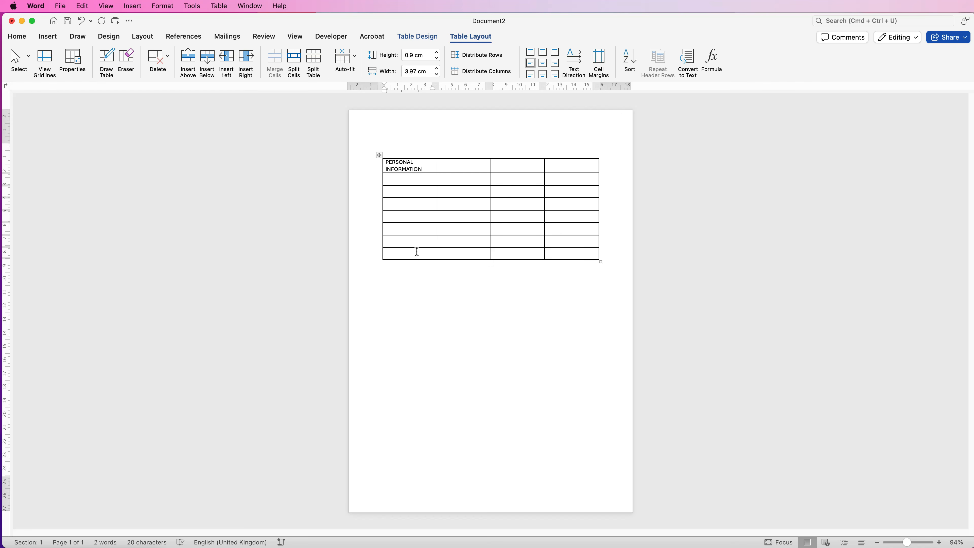
{"action": "type", "text": "TITLE"}
{"action": "key", "text": "Down"}
{"action": "type", "text": "FULL NAME"}
Leave one row empty below FULL NAME and enter CONTACT DETAILS and EMAIL in the following two rows
{"action": "key", "text": "Down"}
{"action": "key", "text": "Down"}
{"action": "type", "text": "CONTACT DETAILS"}
{"action": "key", "text": "Down"}
{"action": "type", "text": "EMAIL"}
Enter PHONE, HOME and WORK across the row below EMAIL, and ADDRESS in the first cell of the last row
{"action": "key", "text": "Down"}
{"action": "type", "text": "PHONE"}
{"action": "key", "text": "Tab"}
{"action": "type", "text": "HOME"}
{"action": "key", "text": "Tab"}
{"action": "type", "text": "WORK"}
{"action": "key", "text": "Tab"}
{"action": "key", "text": "Tab"}
{"action": "type", "text": "ADDRESS"}
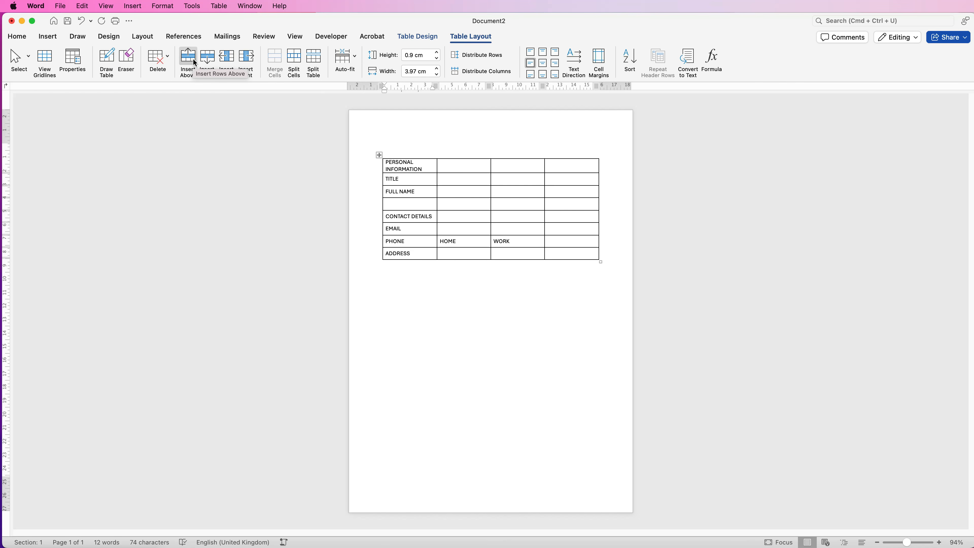
Insert fifteen empty rows below the ADDRESS row
{"action": "left_click", "coordinate": [208, 63]}
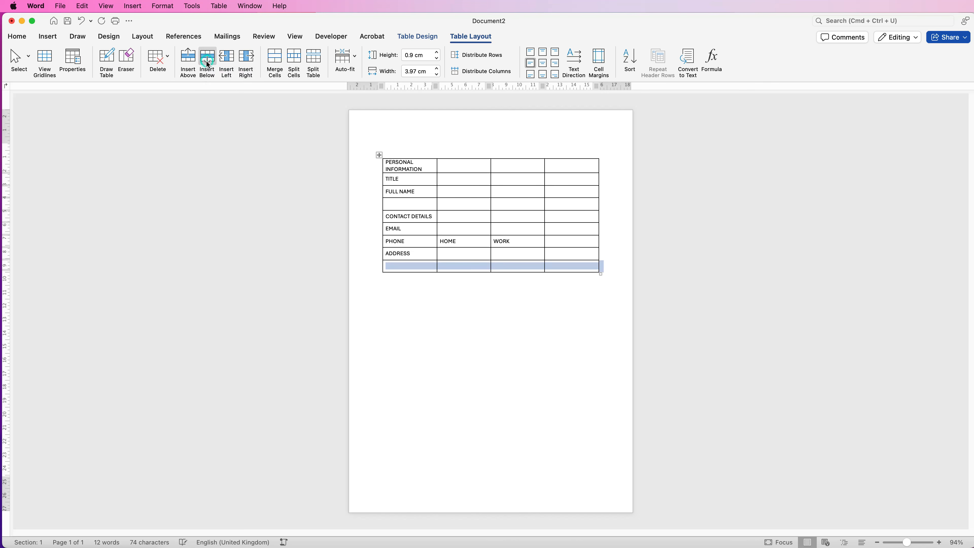
{"action": "left_click", "coordinate": [207, 64]}
{"action": "left_click", "coordinate": [207, 64]}
{"action": "left_click", "coordinate": [207, 64]}
{"action": "left_click", "coordinate": [207, 64]}
{"action": "left_click", "coordinate": [207, 66]}
{"action": "left_click", "coordinate": [206, 64]}
{"action": "left_click", "coordinate": [207, 64]}
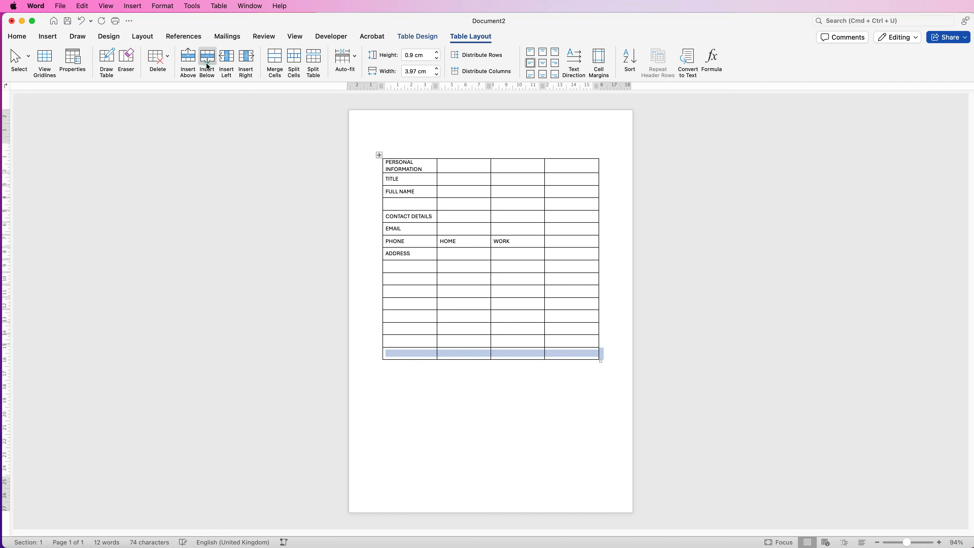
{"action": "left_click", "coordinate": [207, 65]}
{"action": "left_click", "coordinate": [207, 66]}
{"action": "left_click", "coordinate": [208, 66]}
{"action": "left_click", "coordinate": [208, 66]}
{"action": "left_click", "coordinate": [207, 66]}
{"action": "left_click", "coordinate": [207, 67]}
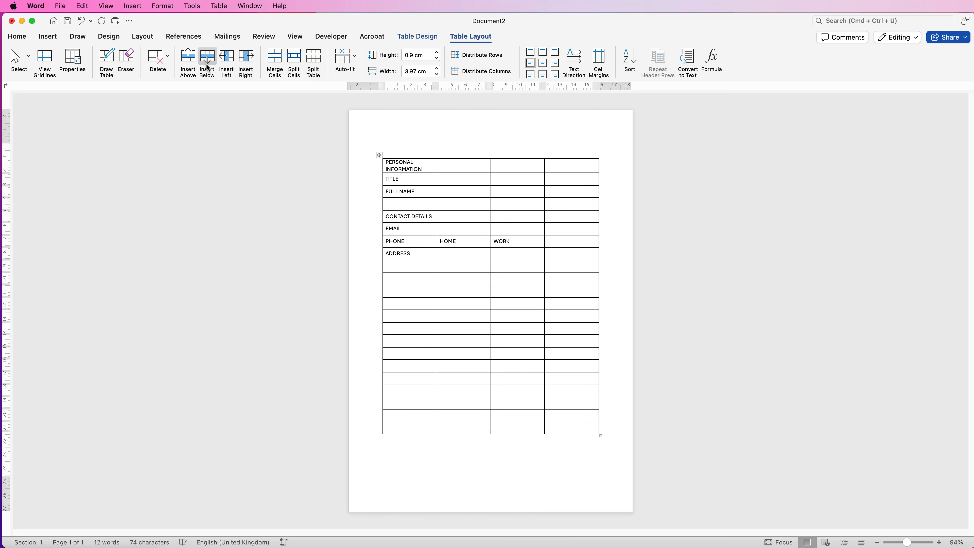
{"action": "left_click", "coordinate": [207, 68]}
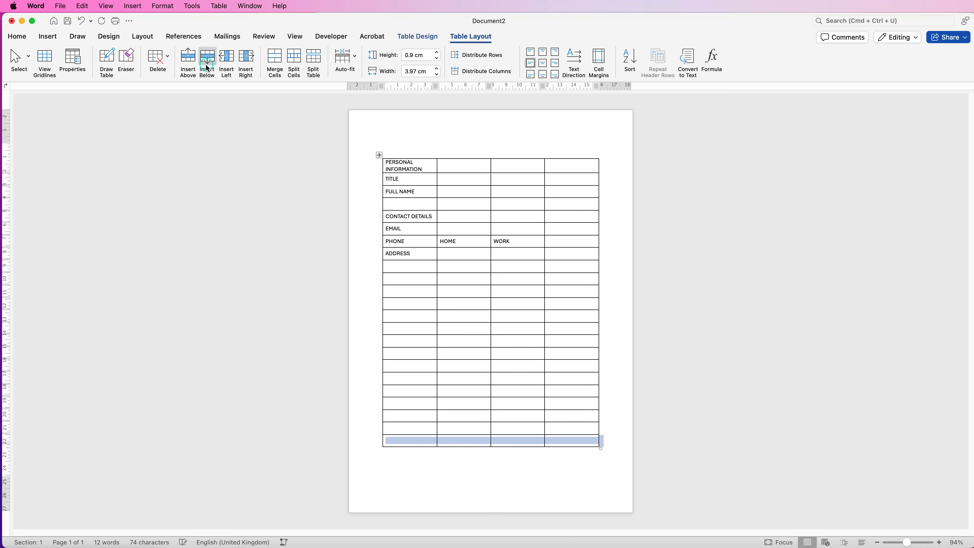
Leave one row empty below ADDRESS and enter DEMOGRAPHICS, DATE OF BIRTH and GENDER down the first column
{"action": "left_click", "coordinate": [421, 266]}
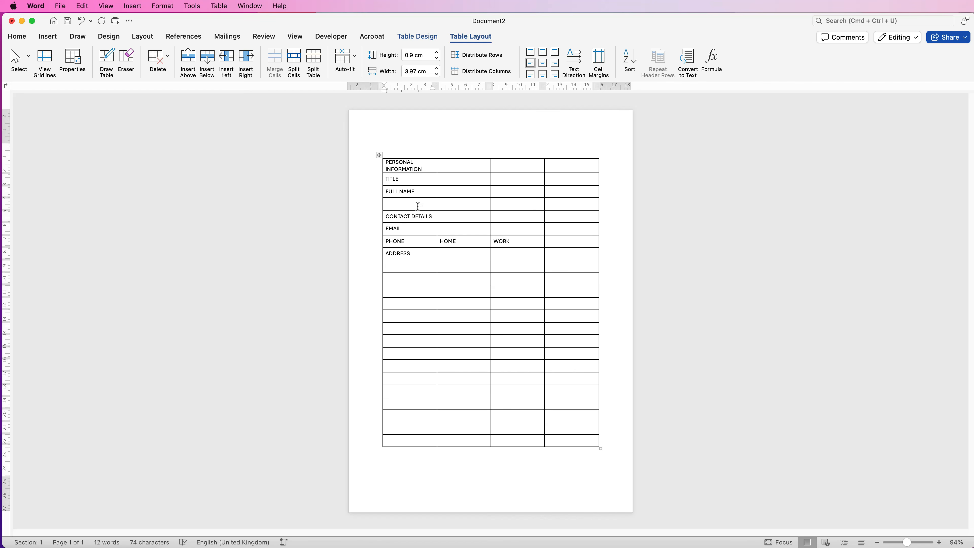
{"action": "left_click", "coordinate": [400, 280]}
{"action": "type", "text": "DEMOGRAPHICS"}
{"action": "key", "text": "Down"}
{"action": "type", "text": "DATE OF BIRTH"}
{"action": "key", "text": "Down"}
{"action": "type", "text": "GENDER"}
Enter PREFERRED LANGUAGE in its own row below GENDER, correcting the misplaced text in the two cells
{"action": "key", "text": "Left"}
{"action": "type", "text": "PREFERRED LANGUAGE"}
{"action": "left_click", "coordinate": [404, 301]}
{"action": "type", "text": "R"}
{"action": "left_click_drag", "start_coordinate": [415, 315], "coordinate": [386, 308]}
{"action": "key", "text": "super+x"}
{"action": "key", "text": "super+v"}
Leave a row empty below PREFERRED LANGUAGE and enter ONLINE CONTACT, WEBSITE, LINKEDIN and SOCIAL MEDIA HANDLES down the first column
{"action": "key", "text": "Down"}
{"action": "key", "text": "Down"}
{"action": "type", "text": "ONLINE CONTACT"}
{"action": "key", "text": "Down"}
{"action": "type", "text": "WEBSITE"}
{"action": "key", "text": "Down"}
{"action": "type", "text": "LINKEDIN"}
{"action": "key", "text": "Down"}
{"action": "type", "text": "SOCIAL MEDIA HANDLES"}
After another empty row, enter COMMUNICATION PREFERENCES, a row with EMAIL, PHONE, SMS and WHATSAPP, and BEST TIME TO BE CONTACTED below it
{"action": "key", "text": "Down"}
{"action": "key", "text": "Down"}
{"action": "type", "text": "COMMUNICATION PREFERENCES"}
{"action": "key", "text": "Down"}
{"action": "type", "text": "EMAIL\tPHONE\tSMS\tWHATSAPP\tBEST TIME TO BE CONTACTED"}
Enter ADDITIONAL INFOMRATION below BEST TIME TO BE CONTACTED and add a final row labelled HOW DID YOU HEAR ABOUT US
{"action": "key", "text": "Down"}
{"action": "type", "text": "ADDITIONAL INFOMRATION"}
{"action": "key", "text": "Tab"}
{"action": "key", "text": "Tab"}
{"action": "key", "text": "Tab"}
{"action": "key", "text": "Tab"}
{"action": "type", "text": "HOW DID YOU HEAR ABOUT US"}
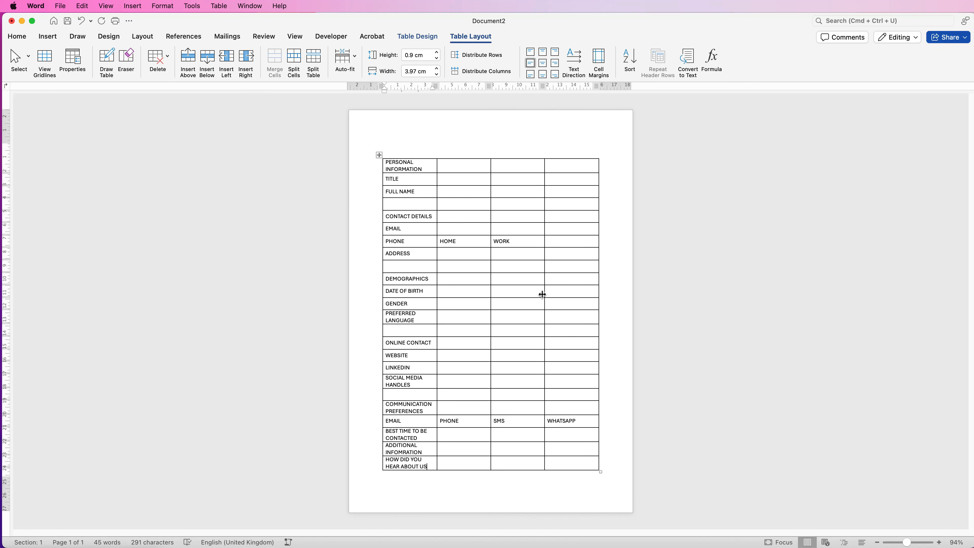
Change the font of the whole table to Times New Roman
{"action": "left_click", "coordinate": [939, 542]}
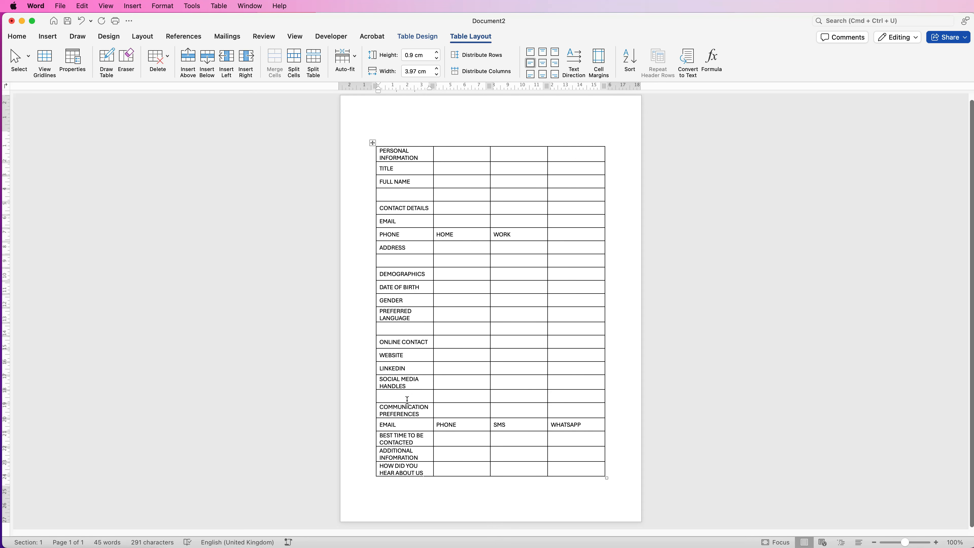
{"action": "left_click", "coordinate": [371, 142]}
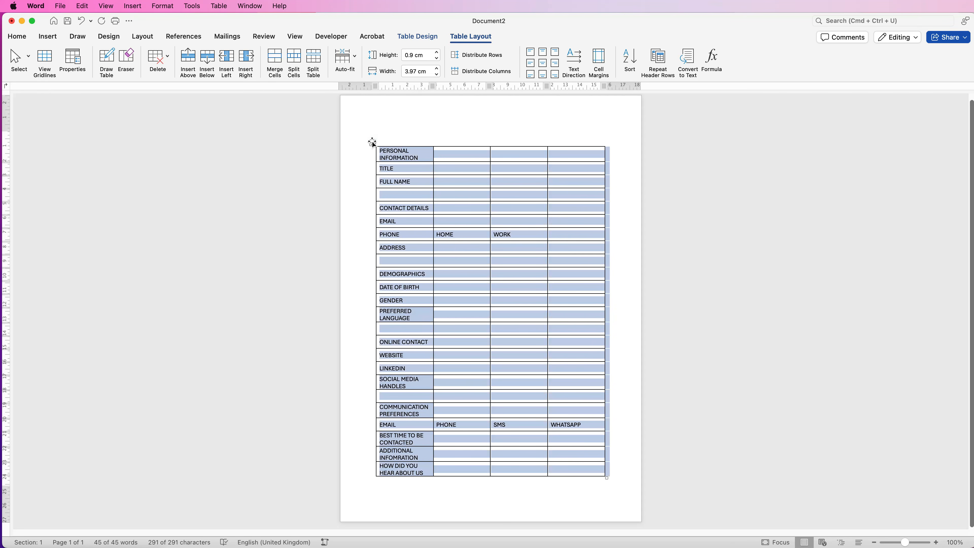
{"action": "left_click", "coordinate": [23, 38]}
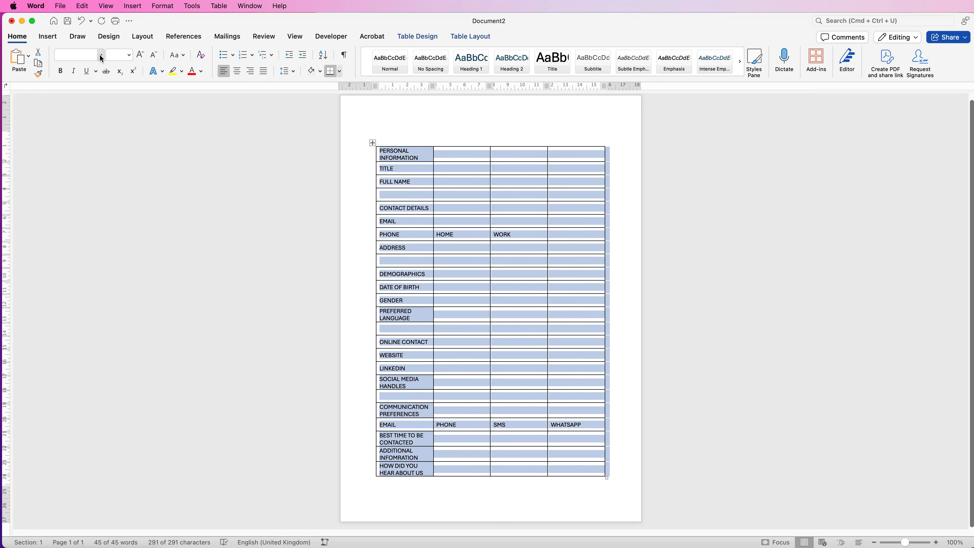
{"action": "left_click", "coordinate": [101, 56]}
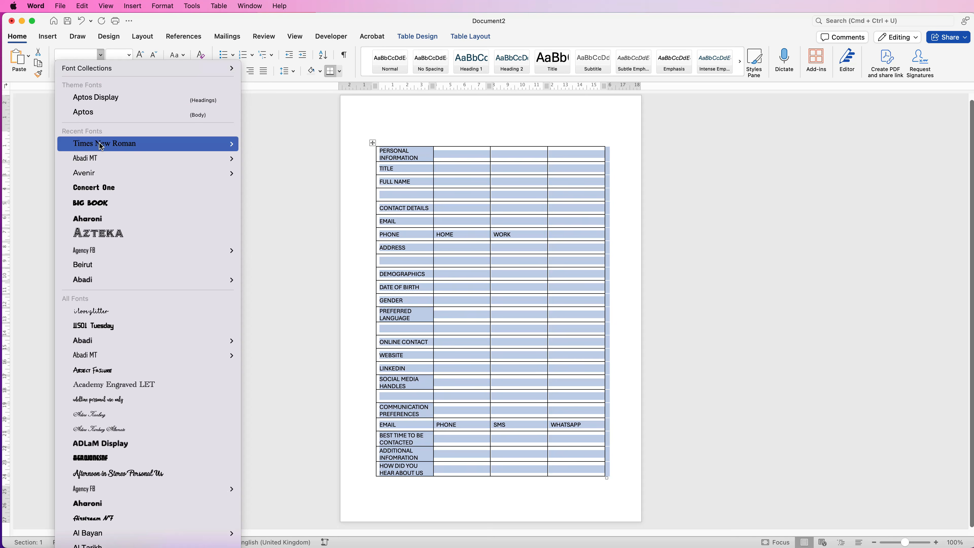
{"action": "mouse_move", "coordinate": [98, 145]}
{"action": "left_click", "coordinate": [89, 147]}
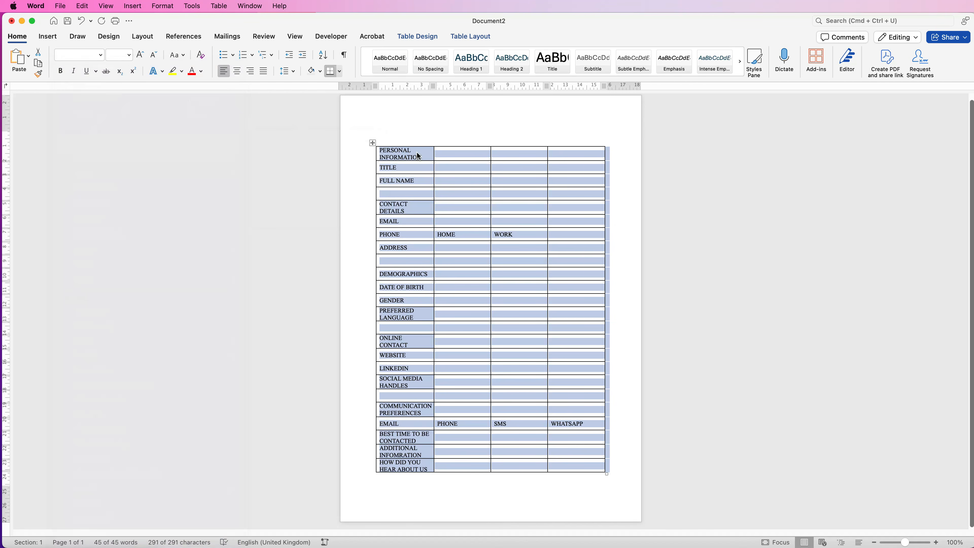
Make the headings PERSONAL INFORMATION, CONTACT DETAILS, DEMOGRAPHICS, ONLINE CONTACT and COMMUNICATION PREFERENCES bold
{"action": "left_click", "coordinate": [424, 157]}
{"action": "left_click_drag", "start_coordinate": [425, 158], "coordinate": [380, 150]}
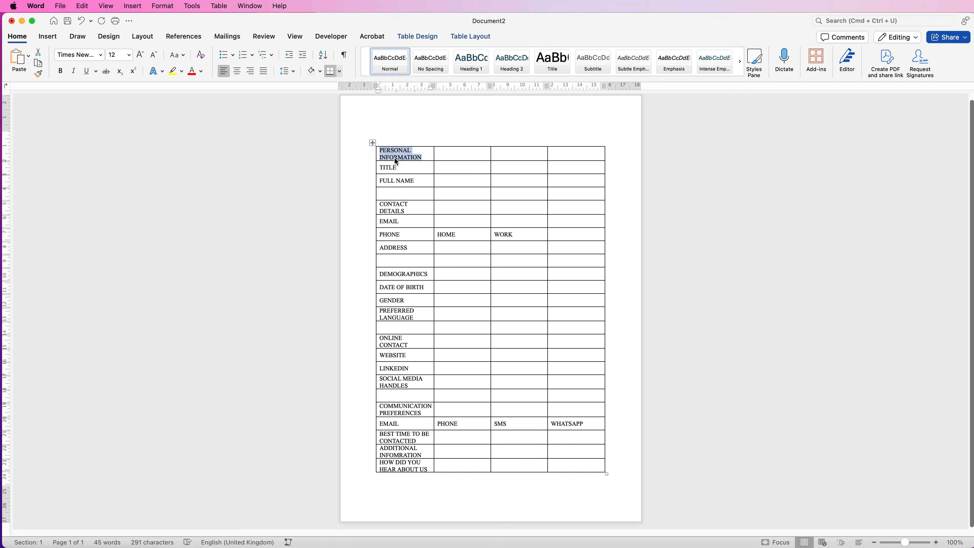
{"action": "left_click_drag", "start_coordinate": [409, 209], "coordinate": [382, 203]}
{"action": "left_click_drag", "start_coordinate": [429, 274], "coordinate": [383, 274]}
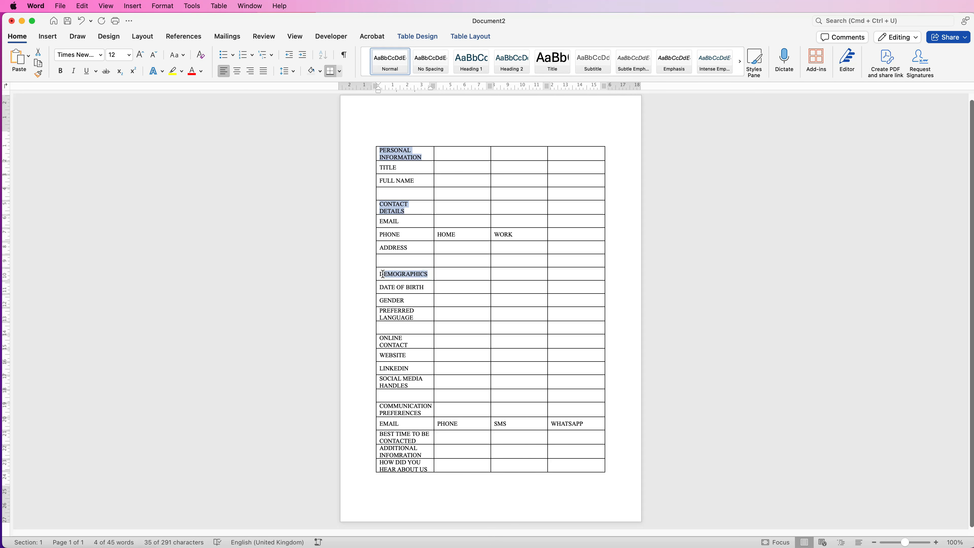
{"action": "left_click_drag", "start_coordinate": [412, 344], "coordinate": [381, 339]}
{"action": "left_click_drag", "start_coordinate": [429, 410], "coordinate": [380, 408]}
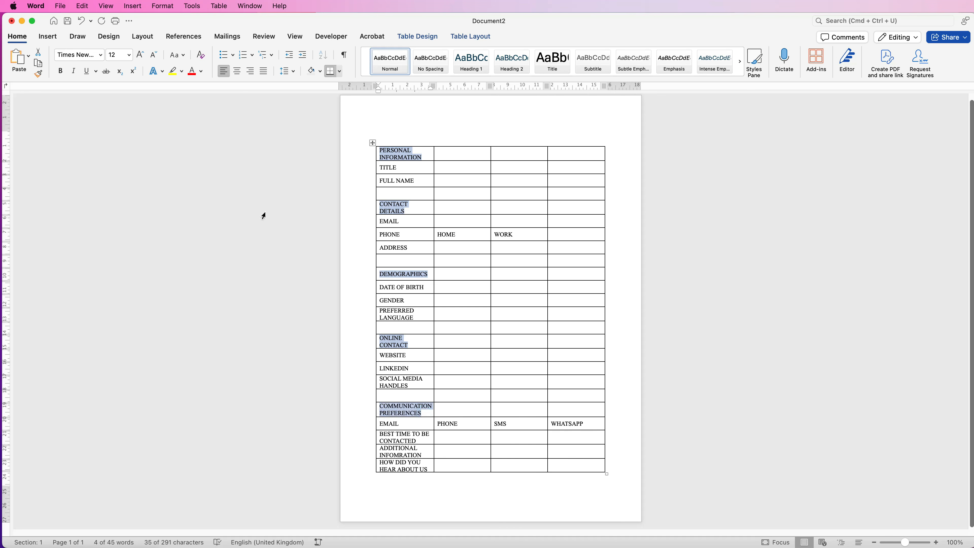
{"action": "left_click", "coordinate": [61, 71]}
{"action": "left_click", "coordinate": [484, 114]}
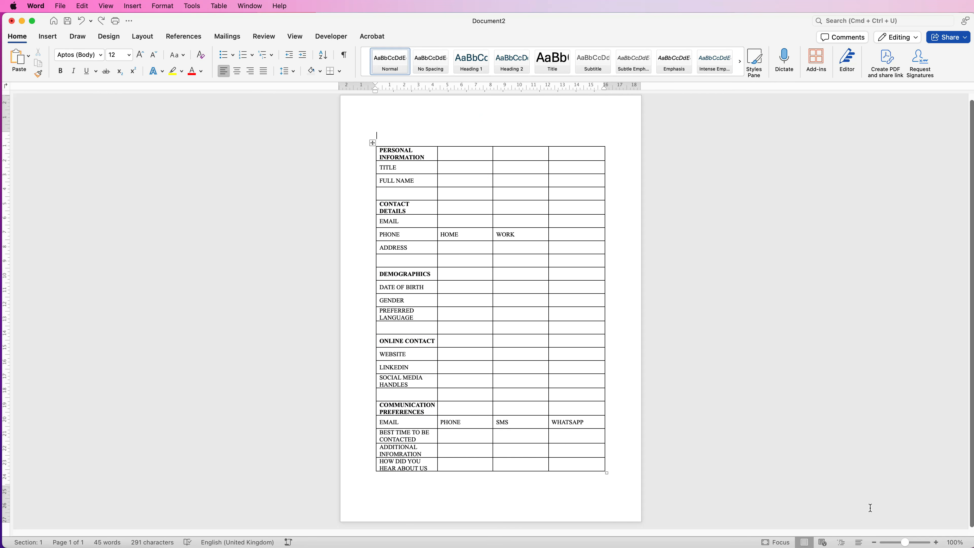
Merge all four cells of the PERSONAL INFORMATION row into one
{"action": "left_click_drag", "start_coordinate": [906, 543], "coordinate": [914, 542]}
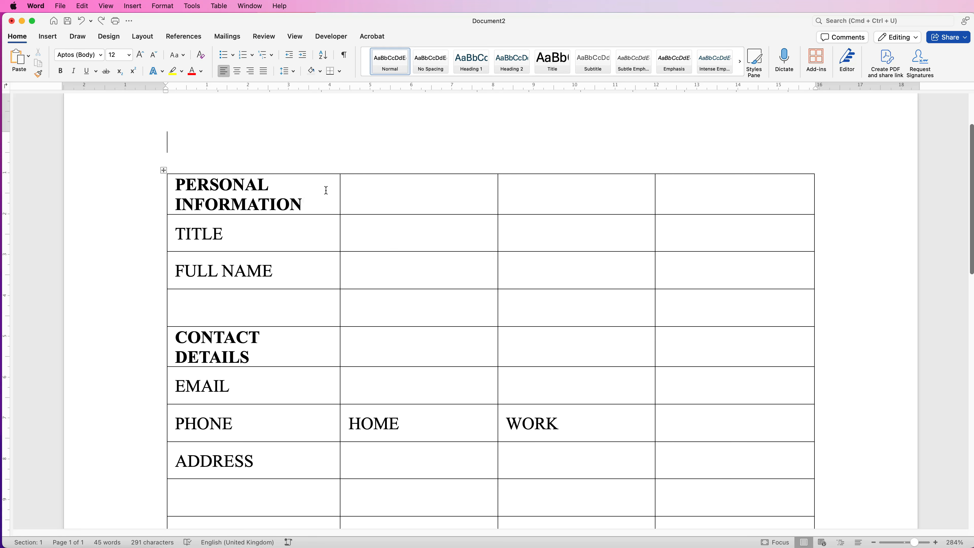
{"action": "left_click_drag", "start_coordinate": [327, 191], "coordinate": [708, 201]}
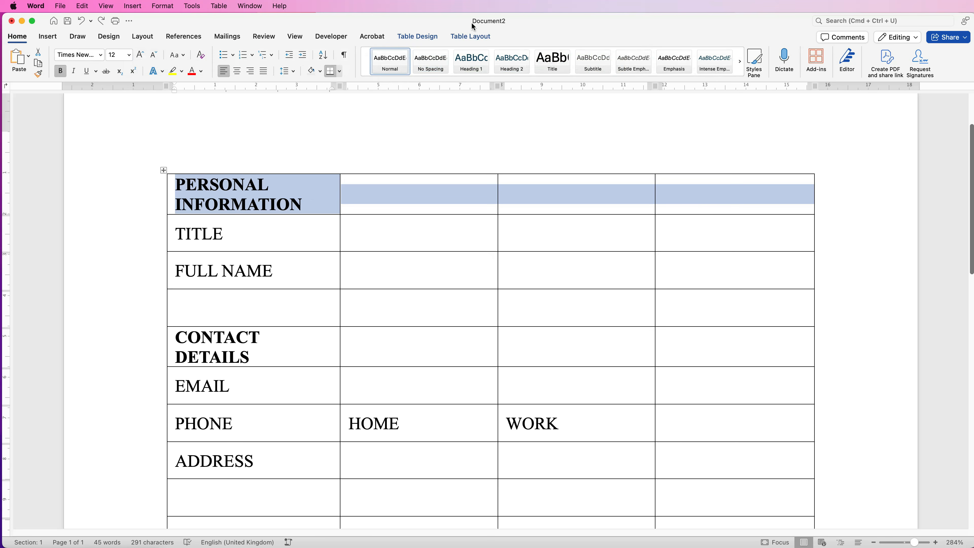
{"action": "left_click", "coordinate": [472, 37]}
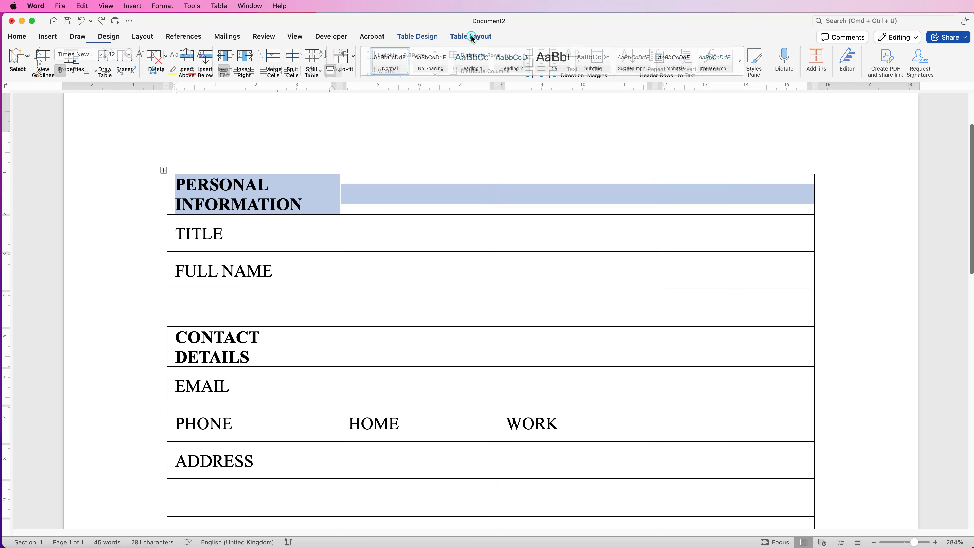
{"action": "left_click", "coordinate": [275, 61]}
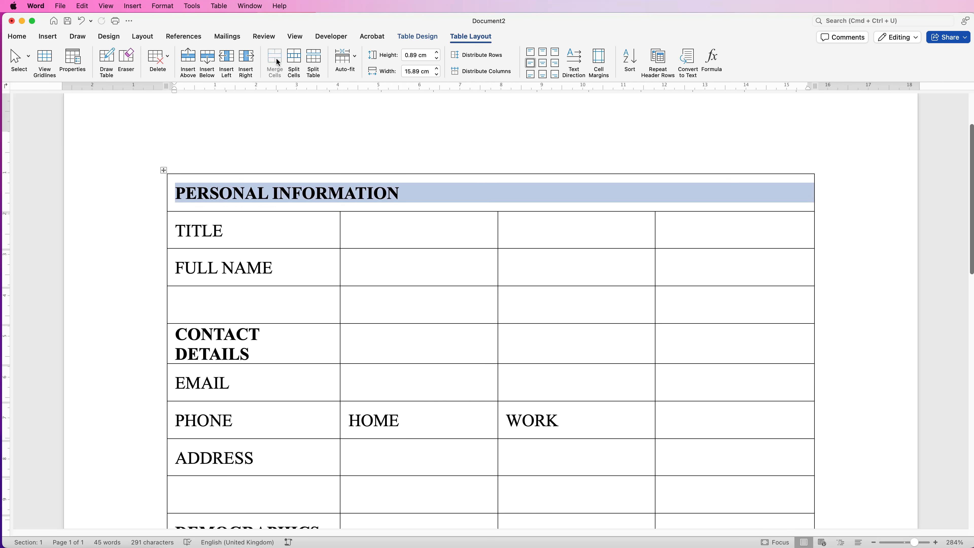
Merge the three empty cells beside TITLE into one, and the three beside FULL NAME likewise
{"action": "left_click_drag", "start_coordinate": [453, 227], "coordinate": [682, 229]}
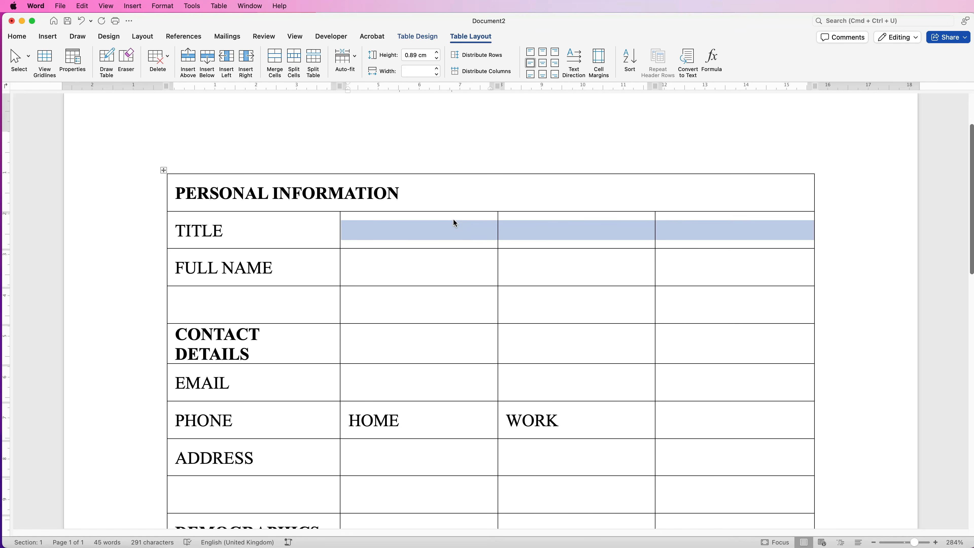
{"action": "left_click", "coordinate": [275, 58]}
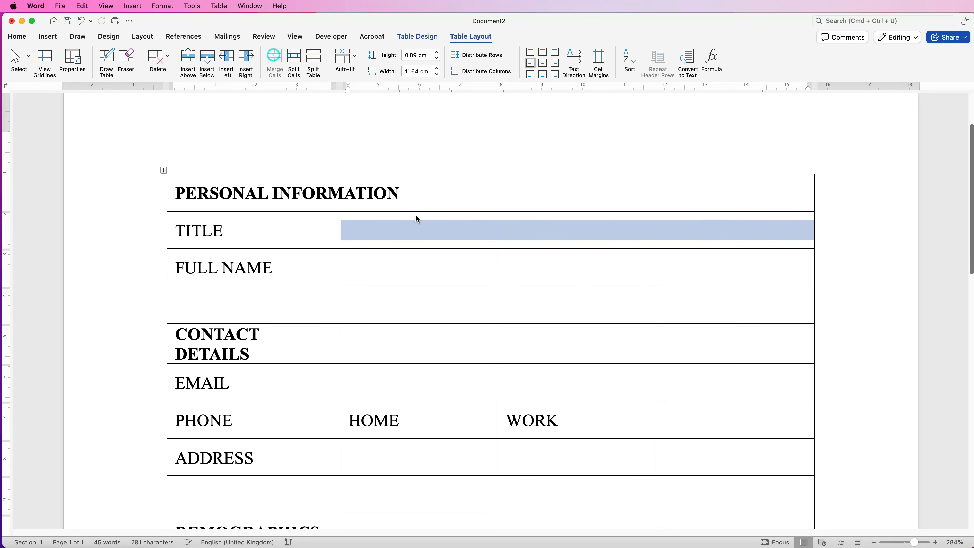
{"action": "left_click_drag", "start_coordinate": [462, 273], "coordinate": [681, 269]}
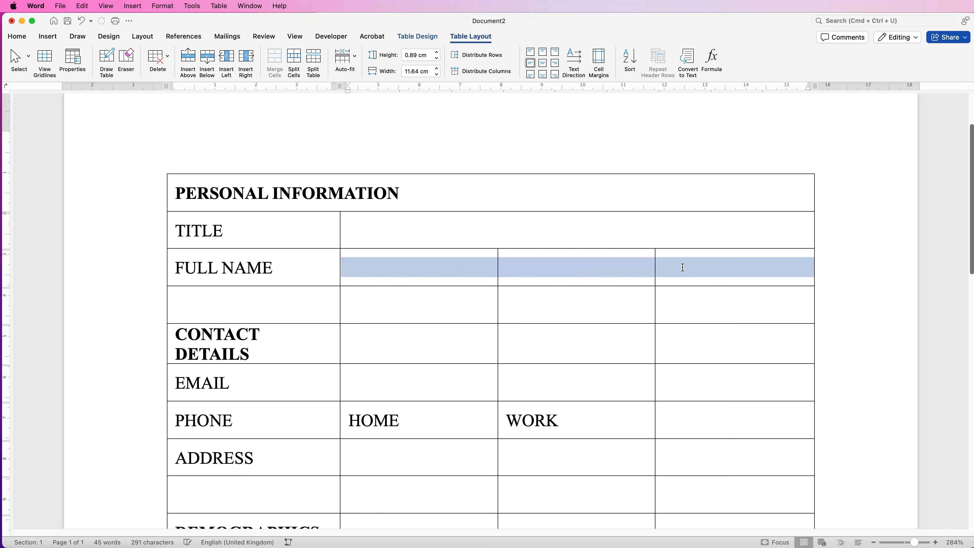
{"action": "left_click", "coordinate": [274, 61]}
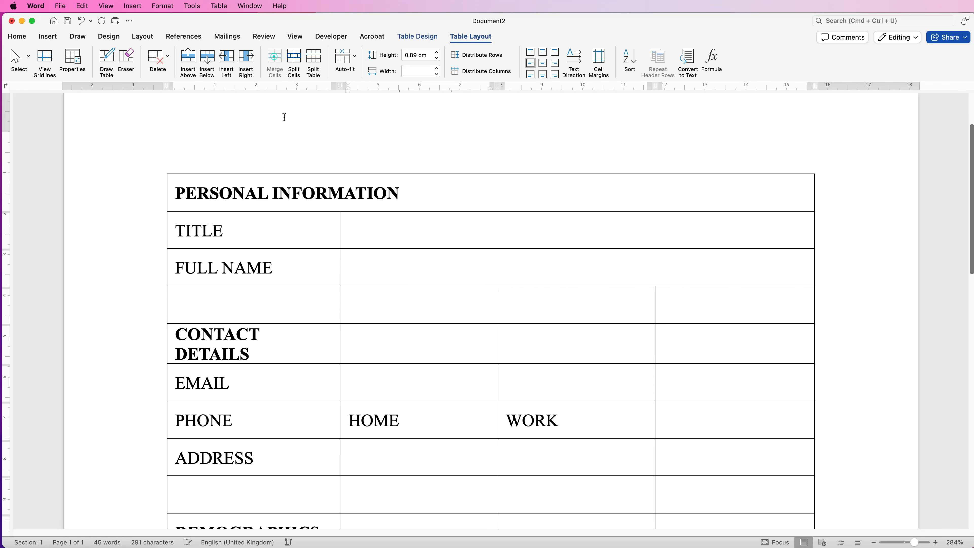
Merge all four cells of the empty row below FULL NAME into one
{"action": "left_click", "coordinate": [301, 307]}
{"action": "left_click_drag", "start_coordinate": [301, 307], "coordinate": [541, 311]}
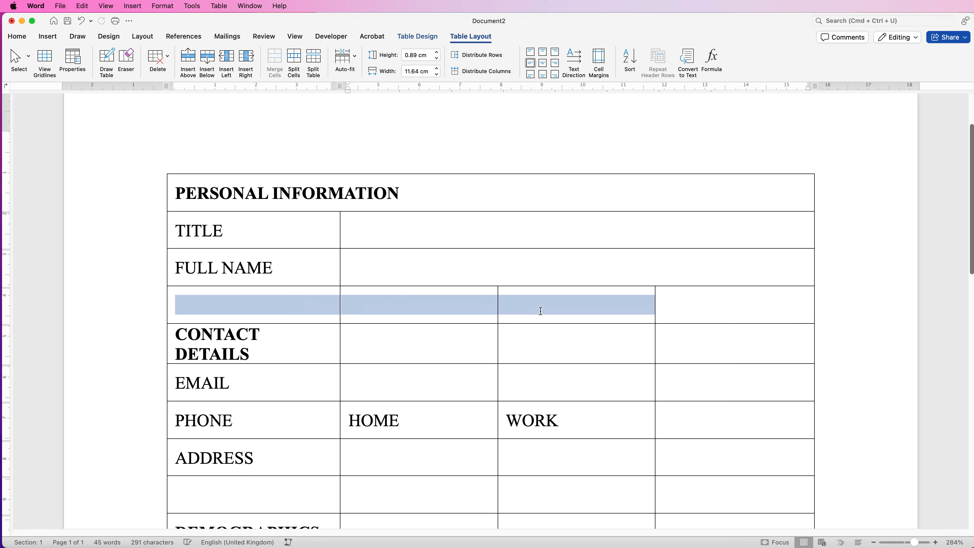
{"action": "left_click_drag", "start_coordinate": [666, 312], "coordinate": [686, 312]}
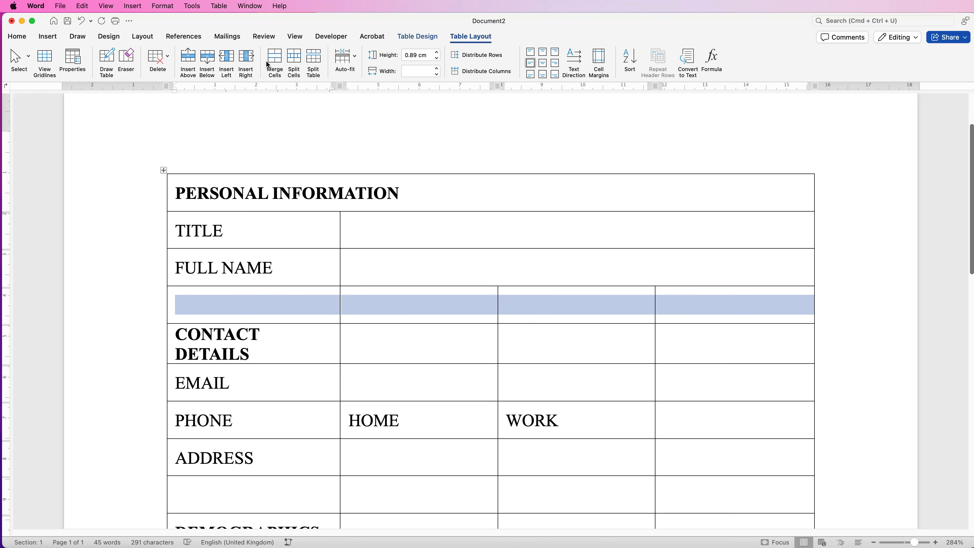
{"action": "left_click", "coordinate": [275, 61]}
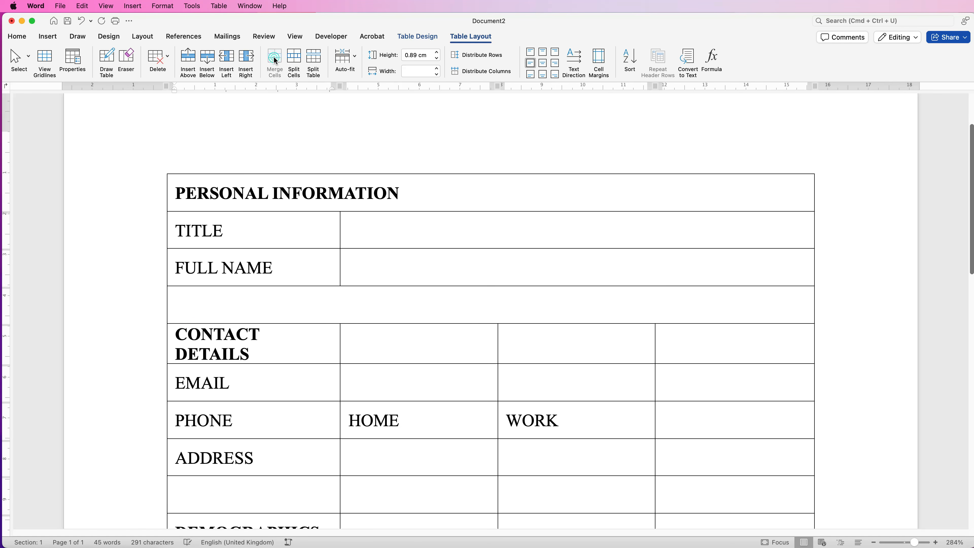
{"action": "left_click", "coordinate": [537, 140]}
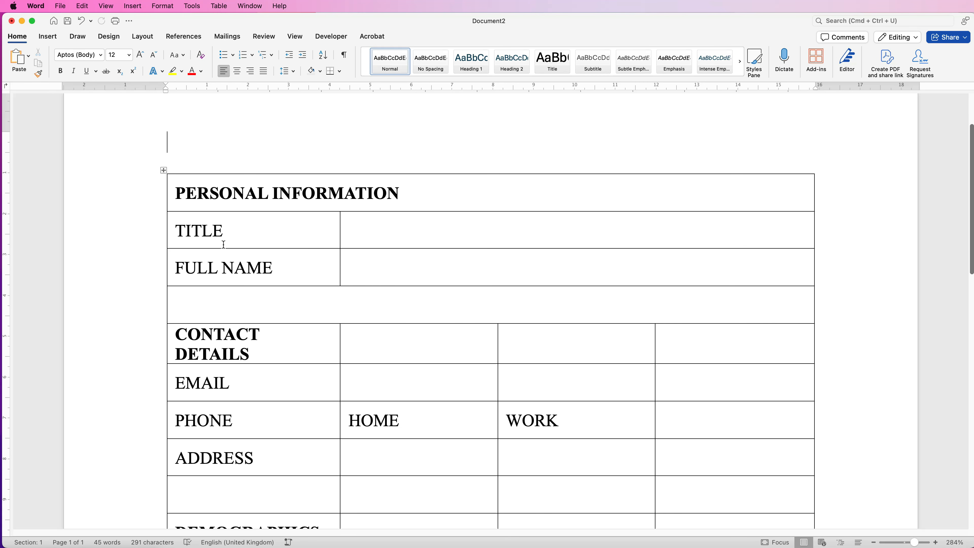
Narrow the TITLE and FULL NAME label cells to just beyond the FULL NAME text, leaving the other rows' columns alone
{"action": "double_click", "coordinate": [346, 262]}
{"action": "left_click_drag", "start_coordinate": [328, 249], "coordinate": [326, 237]}
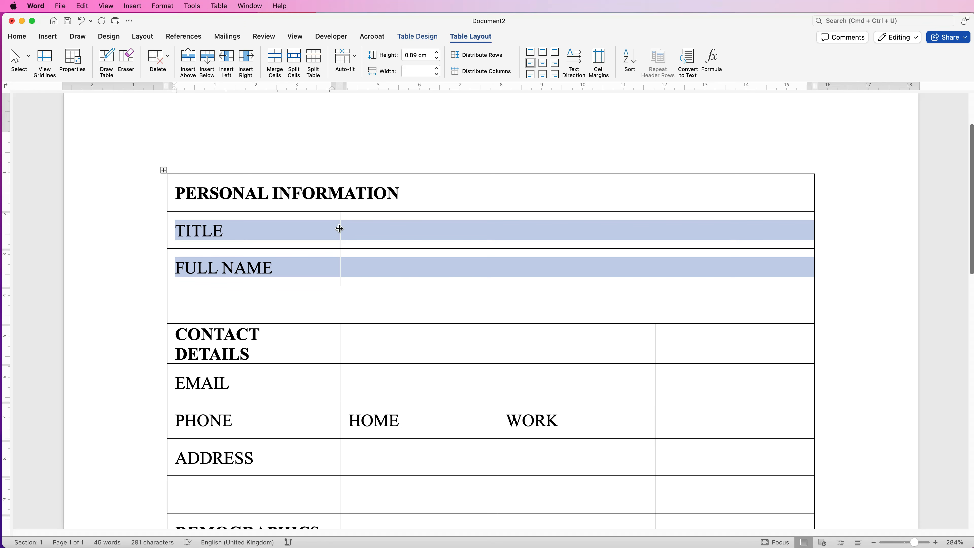
{"action": "left_click_drag", "start_coordinate": [340, 228], "coordinate": [287, 229]}
Merge the four cells of the CONTACT DETAILS row into one, and the three empty cells beside EMAIL into one
{"action": "scroll", "coordinate": [412, 233], "scroll_direction": "down", "scroll_amount": 5}
{"action": "left_click", "coordinate": [457, 180]}
{"action": "left_click_drag", "start_coordinate": [672, 174], "coordinate": [324, 173]}
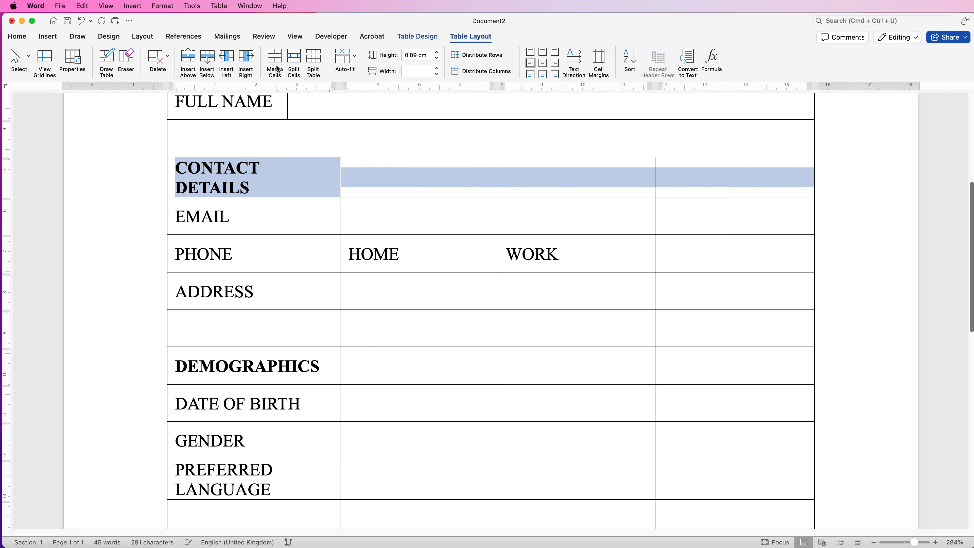
{"action": "left_click", "coordinate": [275, 62]}
{"action": "left_click_drag", "start_coordinate": [435, 215], "coordinate": [710, 211]}
{"action": "left_click", "coordinate": [283, 75]}
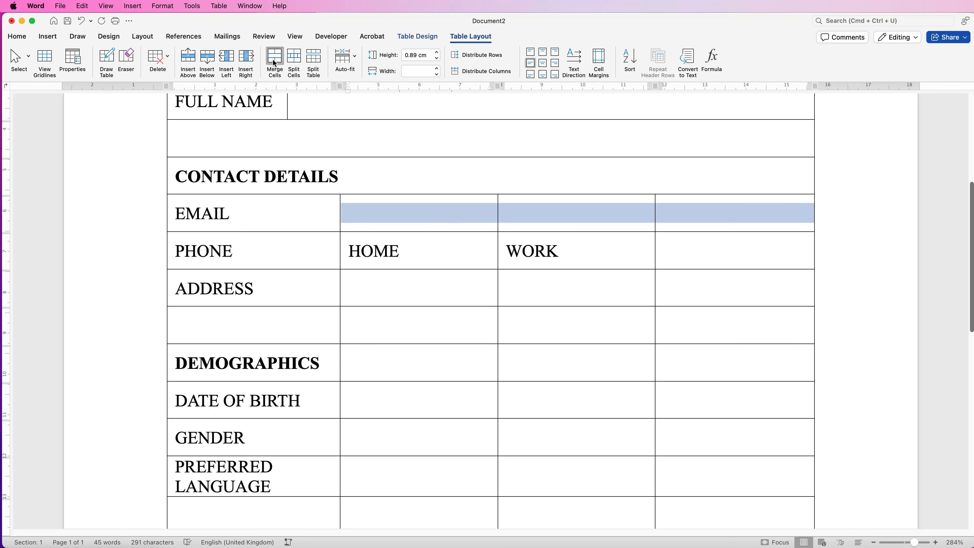
Move the text WORK into the last cell of the PHONE row
{"action": "left_click", "coordinate": [468, 254]}
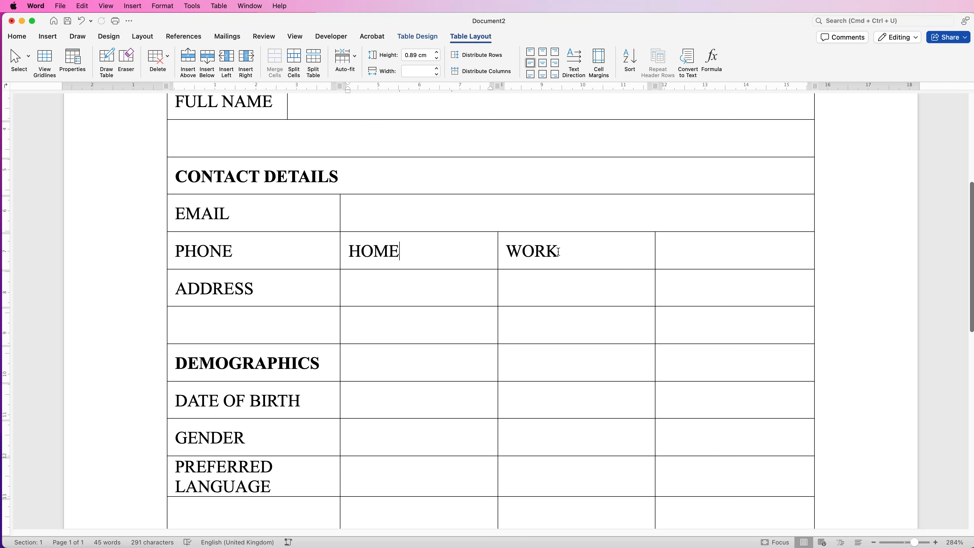
{"action": "left_click_drag", "start_coordinate": [559, 252], "coordinate": [512, 253]}
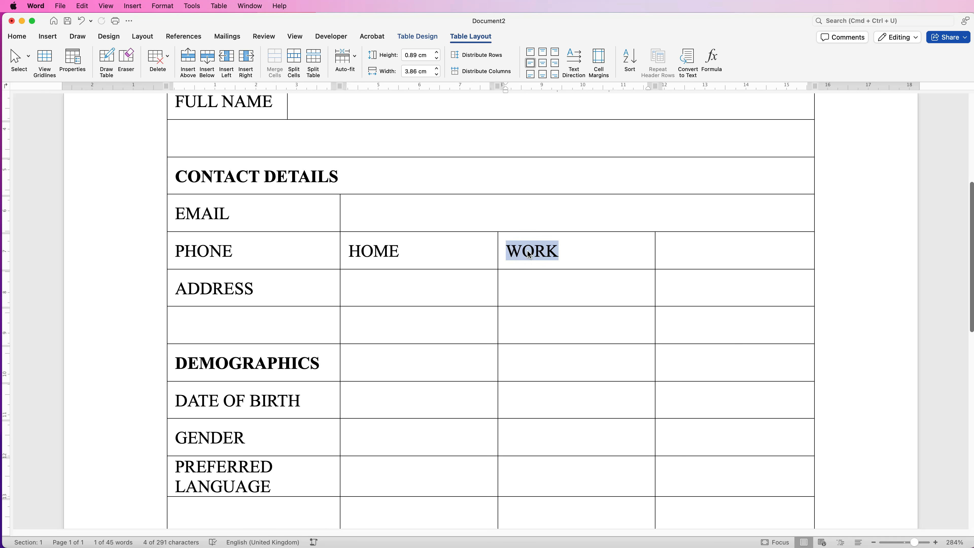
{"action": "left_click_drag", "start_coordinate": [529, 253], "coordinate": [686, 255]}
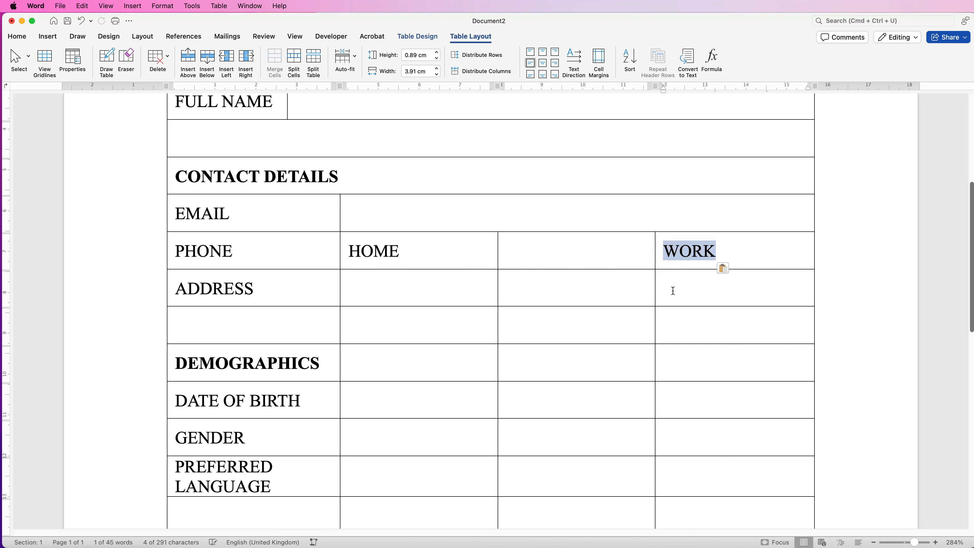
Merge the HOME cell with the empty cell beside it and make the HOME and WORK cells equally wide
{"action": "left_click_drag", "start_coordinate": [473, 253], "coordinate": [515, 253]}
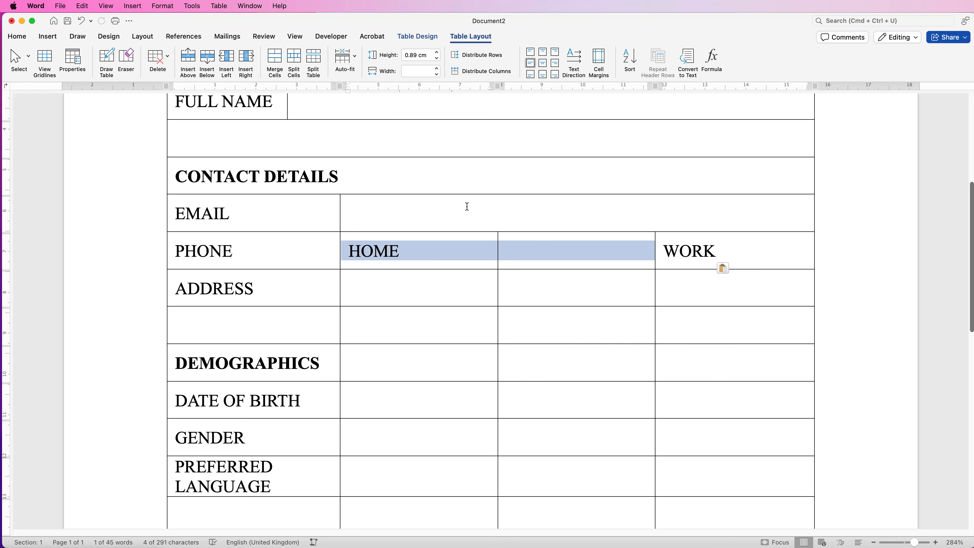
{"action": "left_click", "coordinate": [275, 60]}
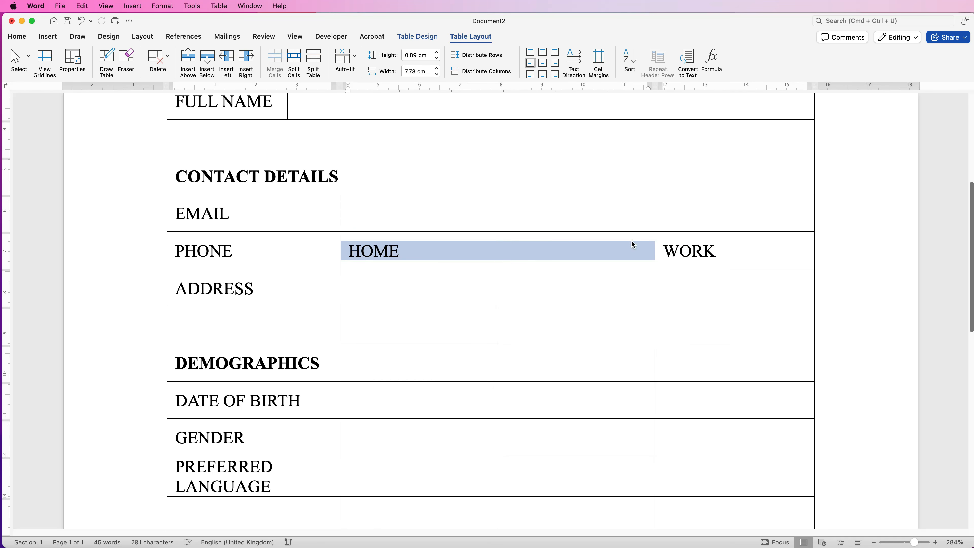
{"action": "left_click_drag", "start_coordinate": [733, 250], "coordinate": [613, 259]}
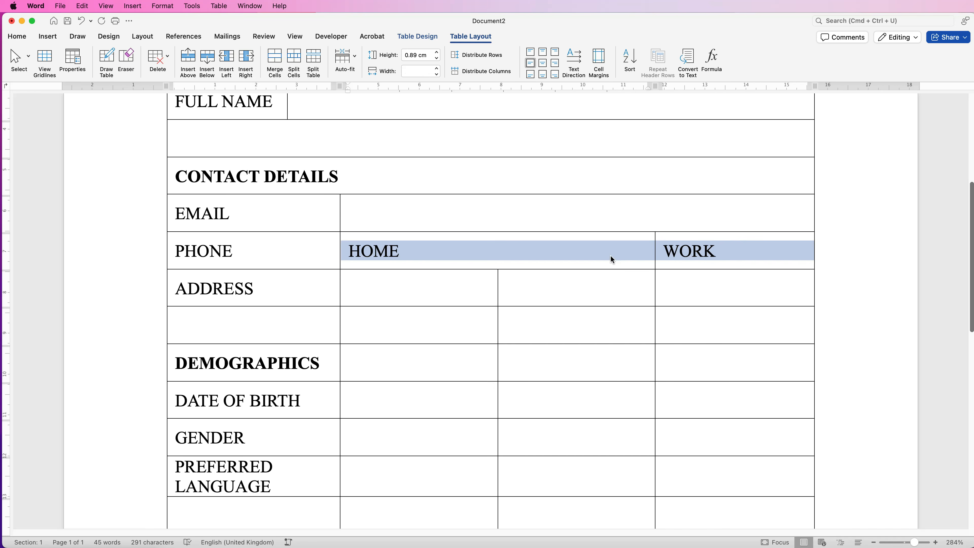
{"action": "left_click", "coordinate": [478, 72]}
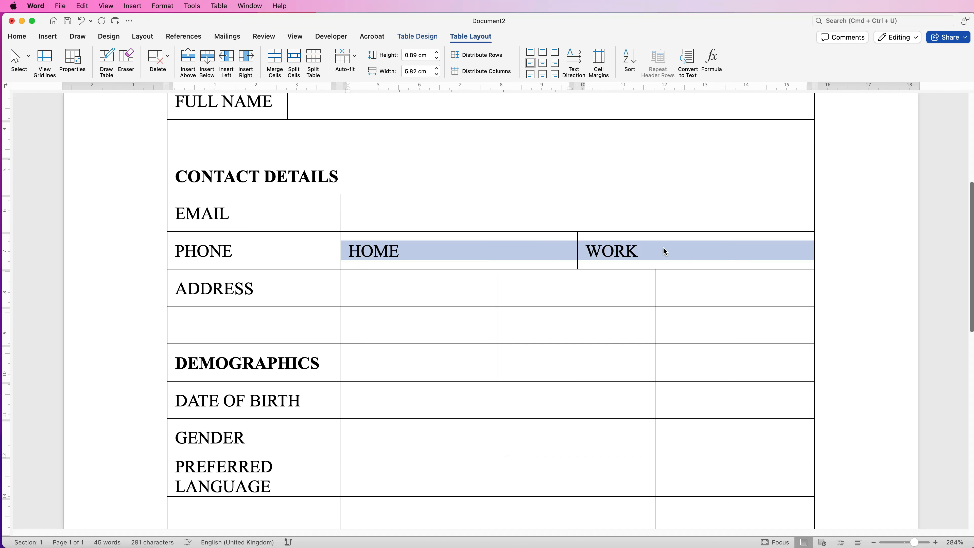
{"action": "left_click", "coordinate": [562, 288]}
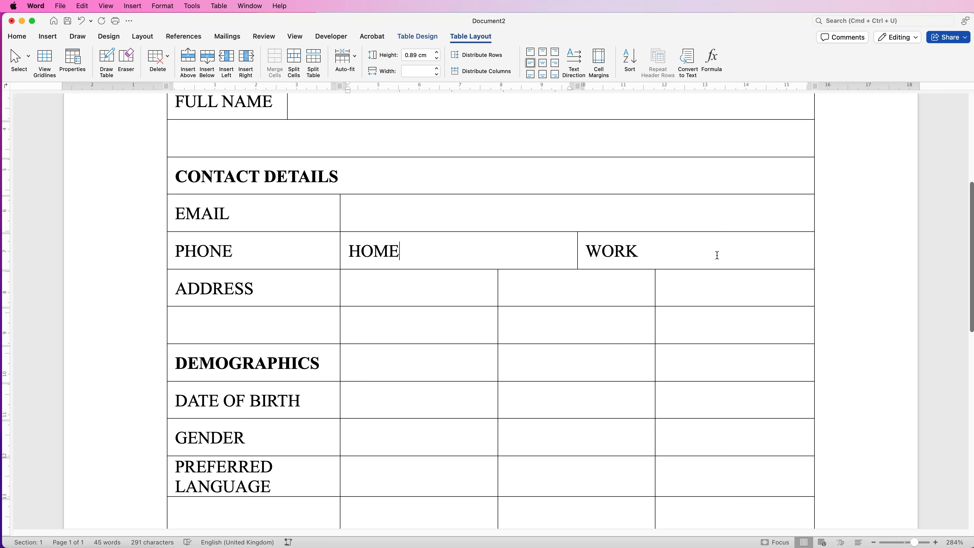
Merge the six empty cells beside and below ADDRESS into one, and merge the ADDRESS cell with the empty cell beneath it
{"action": "left_click", "coordinate": [374, 288]}
{"action": "left_click_drag", "start_coordinate": [413, 287], "coordinate": [669, 329]}
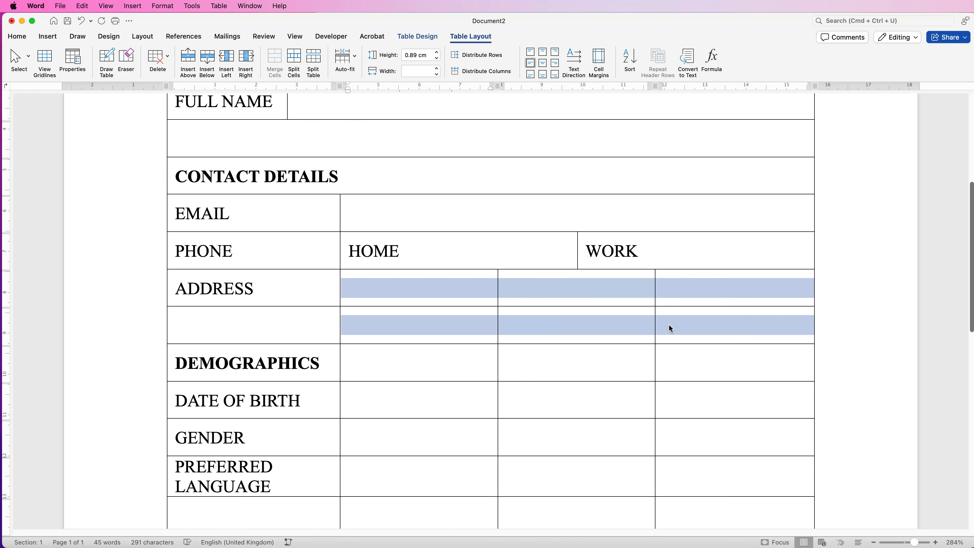
{"action": "left_click", "coordinate": [277, 61]}
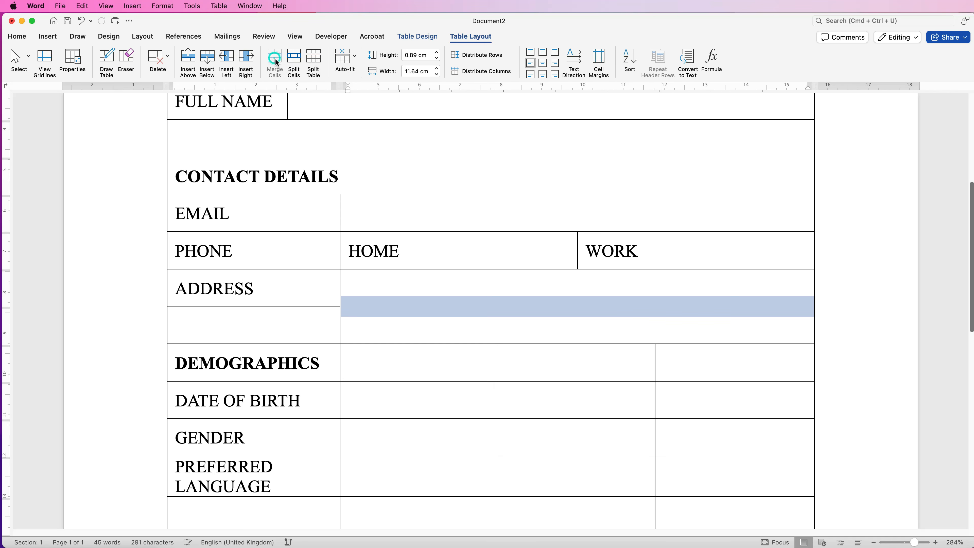
{"action": "left_click_drag", "start_coordinate": [301, 290], "coordinate": [303, 314]}
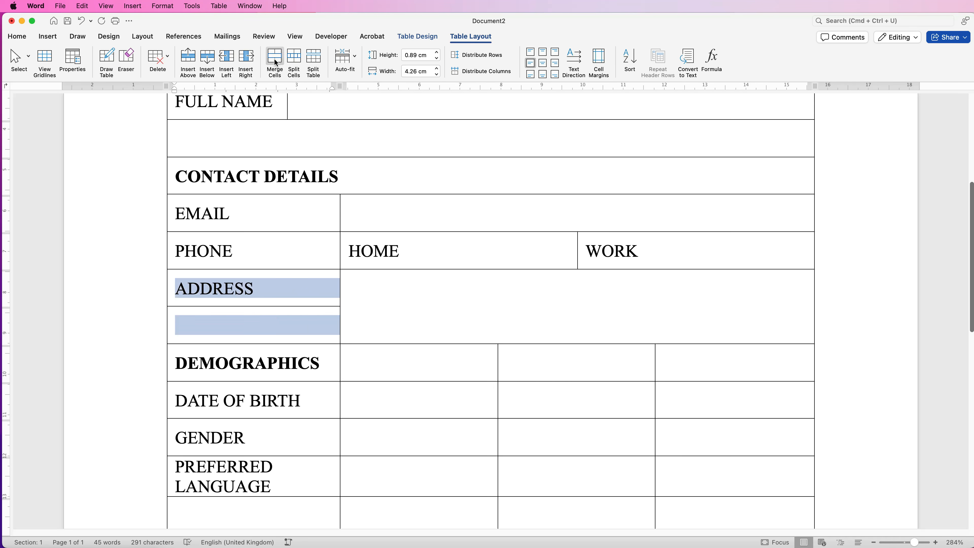
{"action": "left_click", "coordinate": [277, 68]}
{"action": "left_click", "coordinate": [419, 304]}
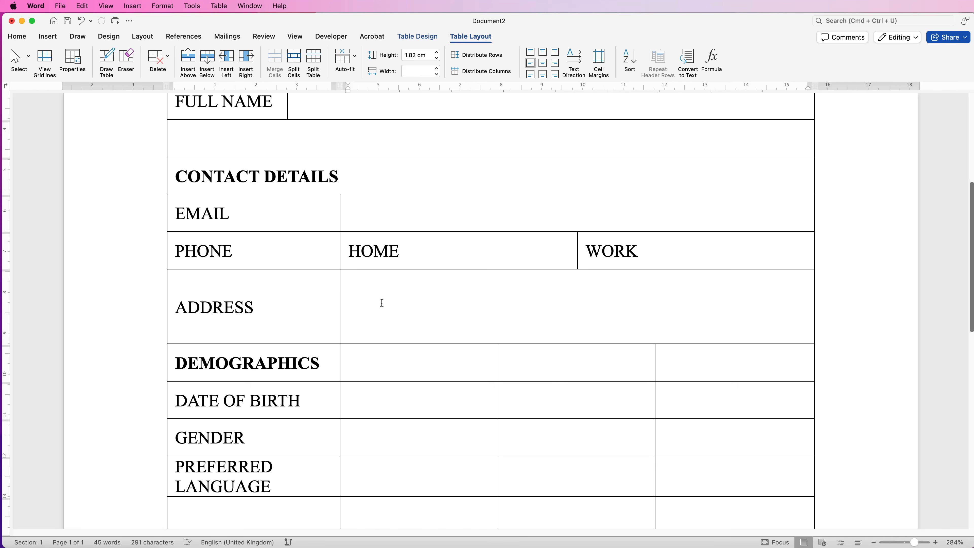
Merge the DEMOGRAPHICS row into one cell, and the three empty cells beside DATE OF BIRTH, GENDER and PREFERRED LANGUAGE row by row
{"action": "scroll", "coordinate": [478, 296], "scroll_direction": "down", "scroll_amount": 5}
{"action": "left_click_drag", "start_coordinate": [321, 152], "coordinate": [659, 159]}
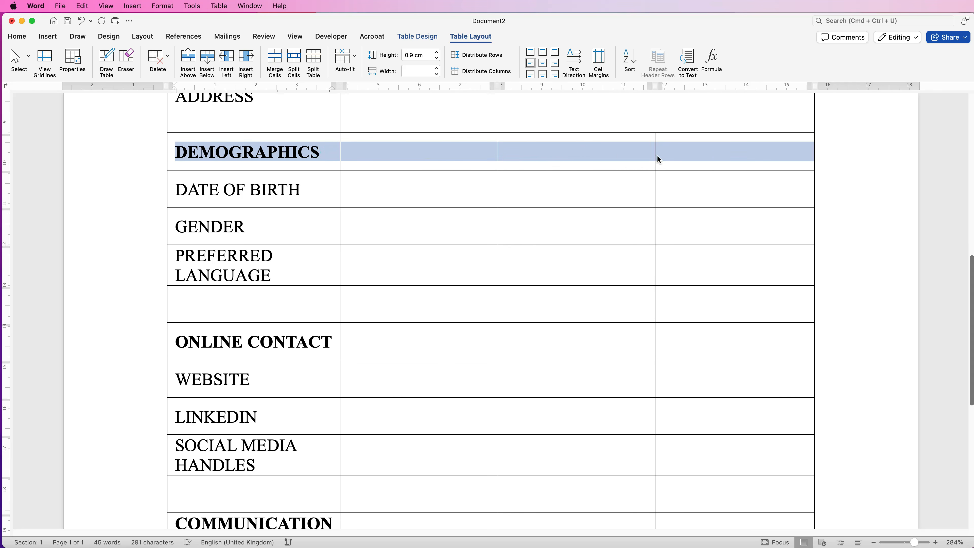
{"action": "left_click", "coordinate": [279, 61]}
{"action": "left_click_drag", "start_coordinate": [446, 264], "coordinate": [694, 265]}
{"action": "left_click", "coordinate": [277, 60]}
Merge the empty row below PREFERRED LANGUAGE into one cell, and the ONLINE CONTACT row likewise
{"action": "left_click_drag", "start_coordinate": [254, 304], "coordinate": [710, 304]}
{"action": "left_click", "coordinate": [276, 59]}
{"action": "left_click_drag", "start_coordinate": [971, 332], "coordinate": [972, 395]}
{"action": "left_click_drag", "start_coordinate": [282, 163], "coordinate": [686, 165]}
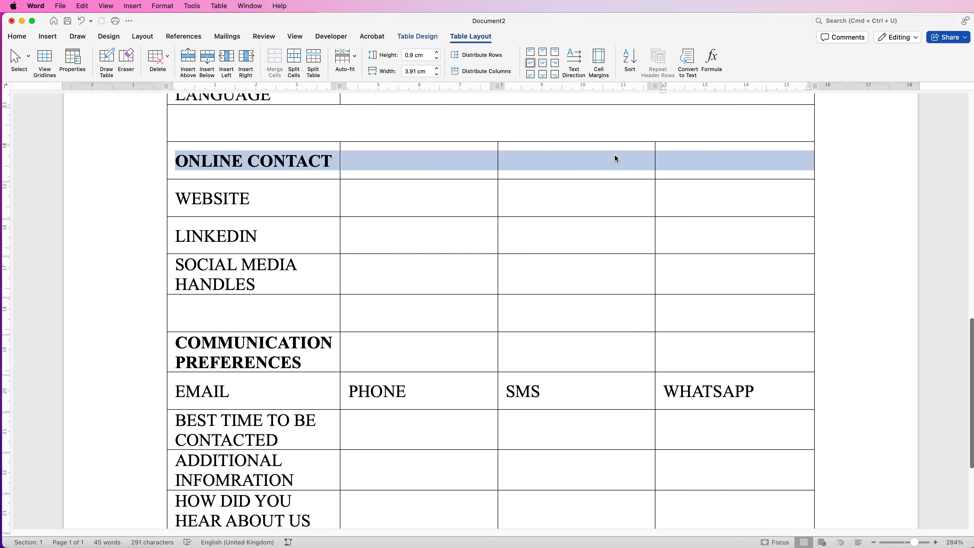
{"action": "left_click", "coordinate": [275, 61]}
Merge the empty cells beside WEBSITE, LINKEDIN and SOCIAL MEDIA HANDLES row by row, and the empty row beneath them into one cell
{"action": "left_click", "coordinate": [421, 205]}
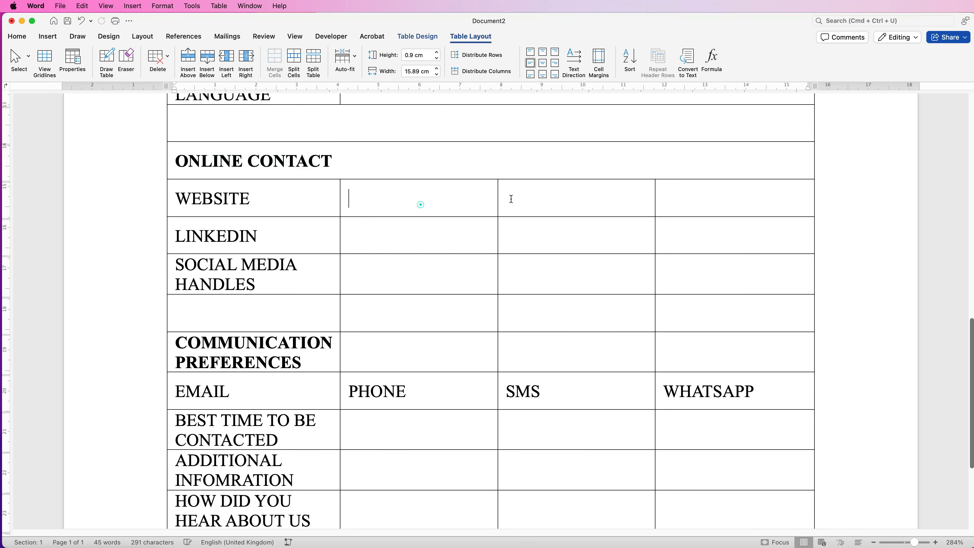
{"action": "left_click_drag", "start_coordinate": [511, 199], "coordinate": [694, 194]}
{"action": "left_click", "coordinate": [275, 59]}
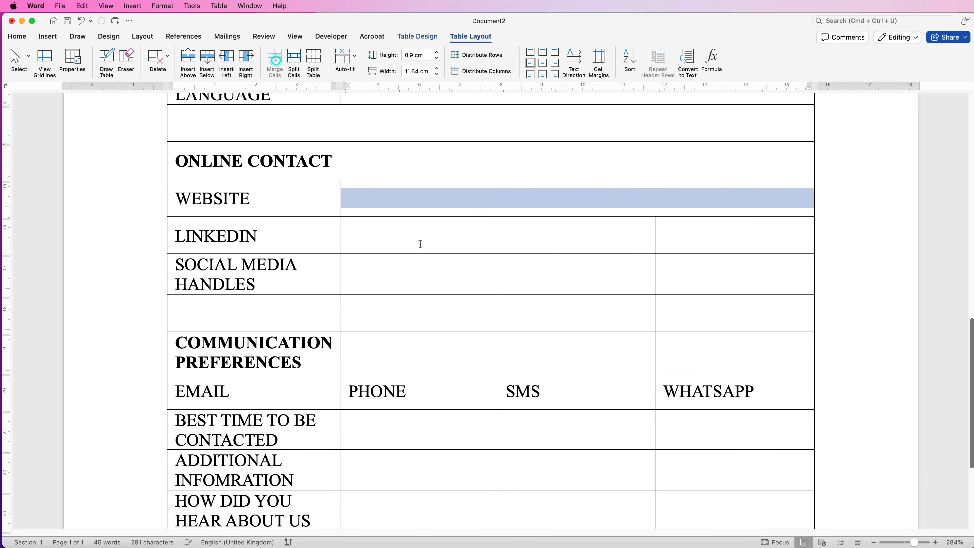
{"action": "left_click_drag", "start_coordinate": [423, 236], "coordinate": [684, 232]}
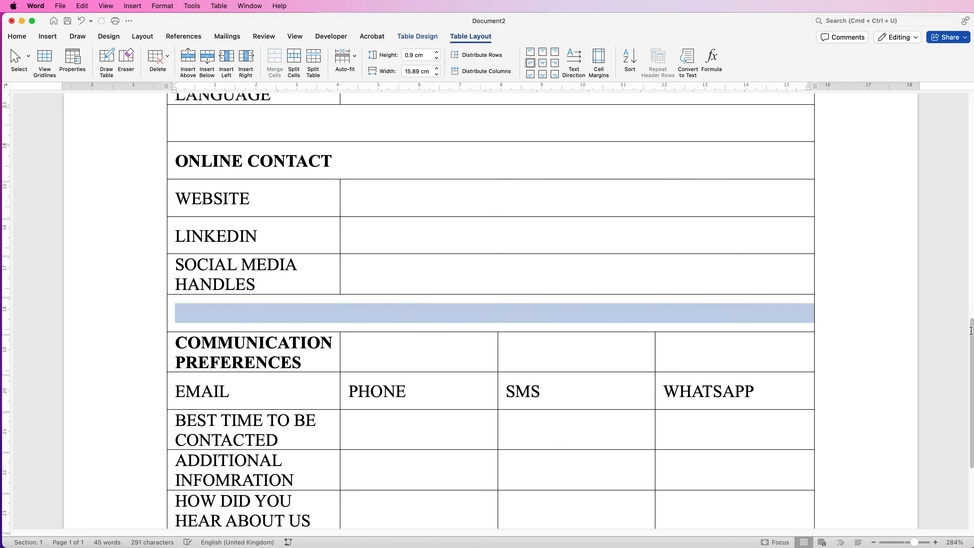
Merge the COMMUNICATION PREFERENCES row into one cell, and the three empty cells beside each of the table's last three labels
{"action": "scroll", "coordinate": [499, 269], "scroll_direction": "down", "scroll_amount": 5}
{"action": "left_click_drag", "start_coordinate": [294, 206], "coordinate": [696, 197]}
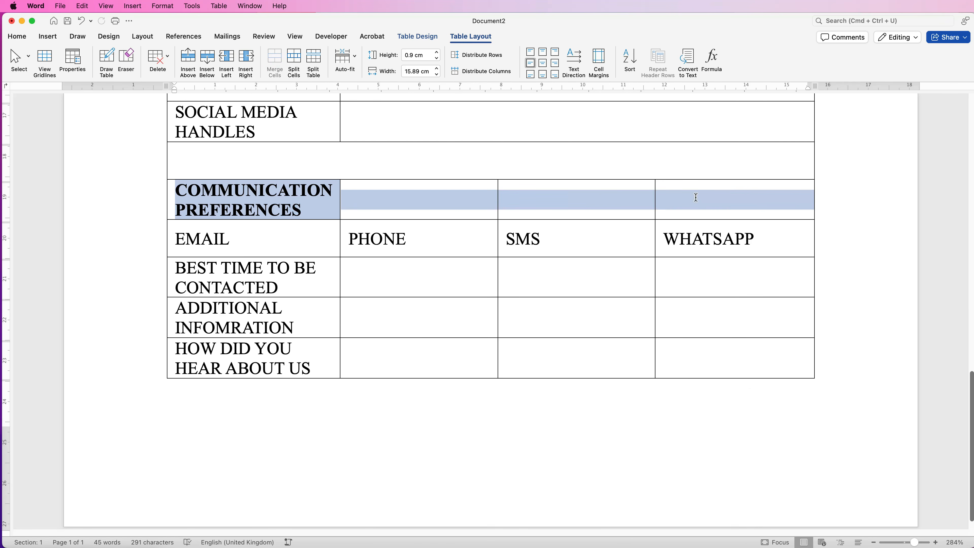
{"action": "left_click", "coordinate": [275, 59]}
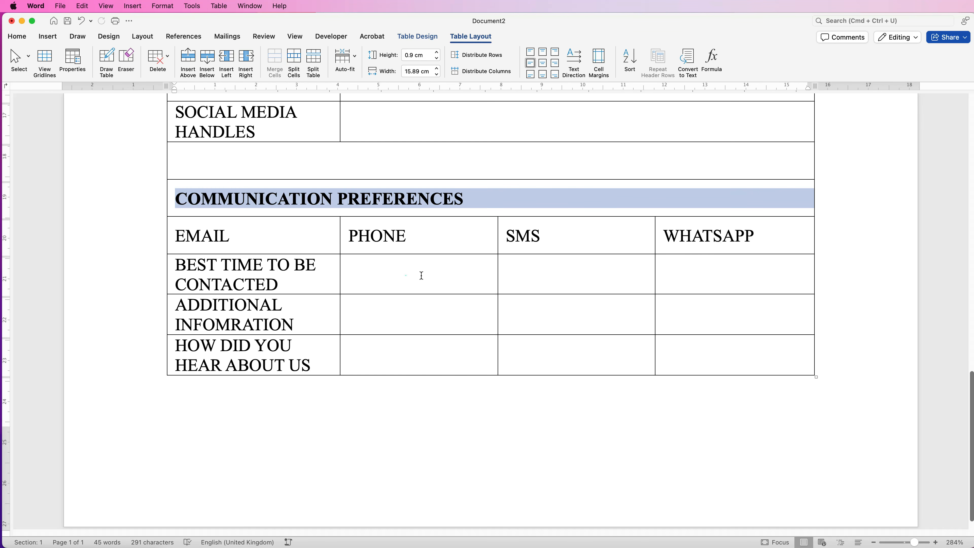
{"action": "left_click_drag", "start_coordinate": [406, 275], "coordinate": [681, 272]}
{"action": "left_click", "coordinate": [275, 62]}
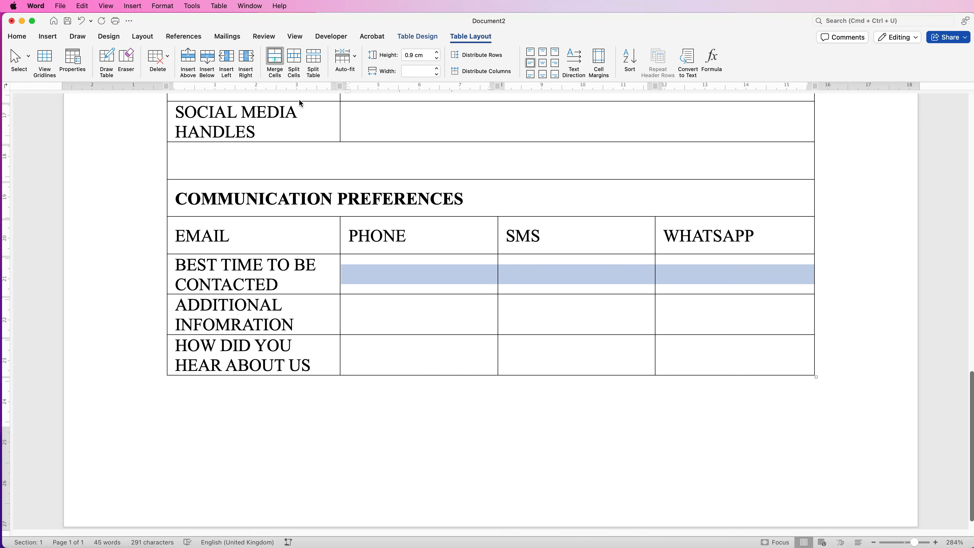
{"action": "left_click", "coordinate": [277, 69]}
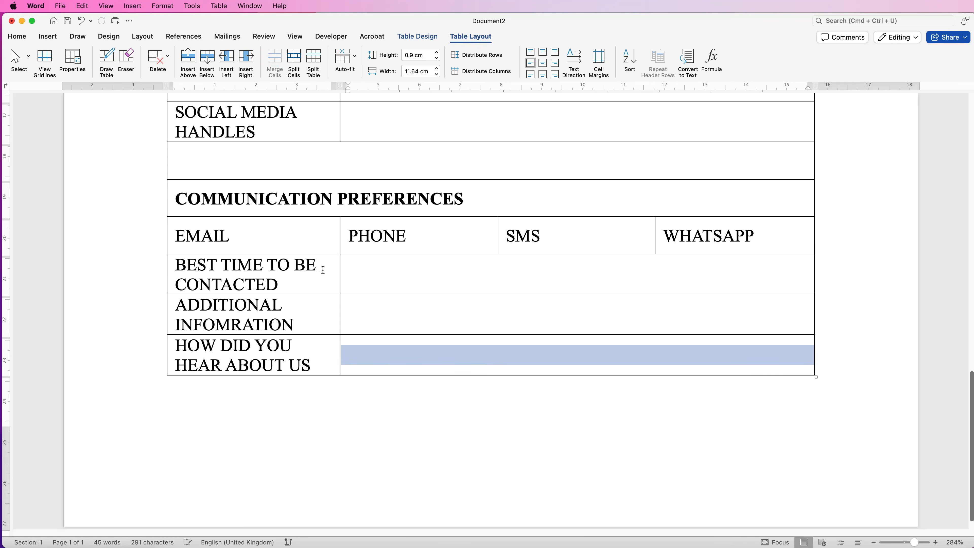
Widen the label cells of the table's last three rows so each label fits on one line
{"action": "left_click_drag", "start_coordinate": [323, 269], "coordinate": [370, 355]}
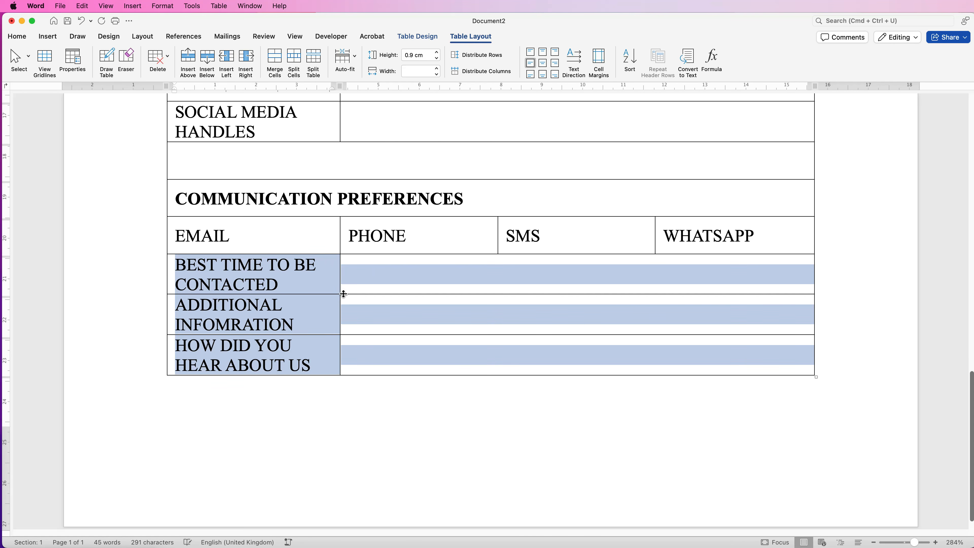
{"action": "left_click_drag", "start_coordinate": [339, 281], "coordinate": [446, 286]}
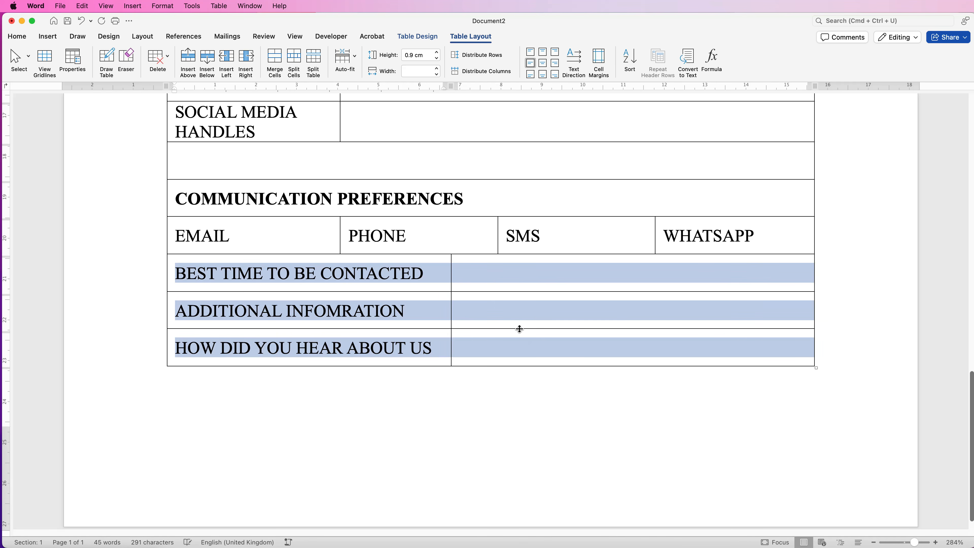
{"action": "left_click", "coordinate": [523, 314]}
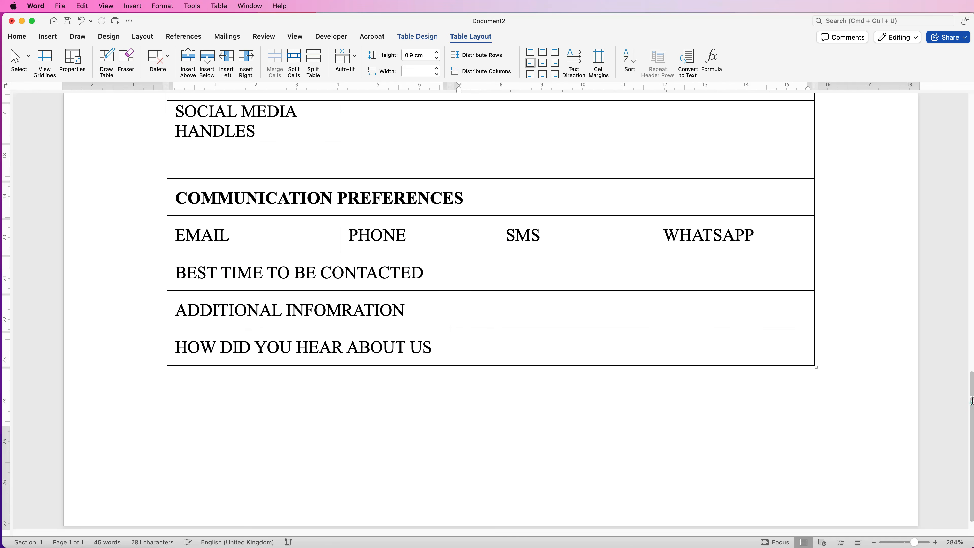
Widen the PREFERRED LANGUAGE and SOCIAL MEDIA HANDLES label cells so each label fits on one line
{"action": "scroll", "coordinate": [972, 400], "scroll_direction": "up", "scroll_amount": 20}
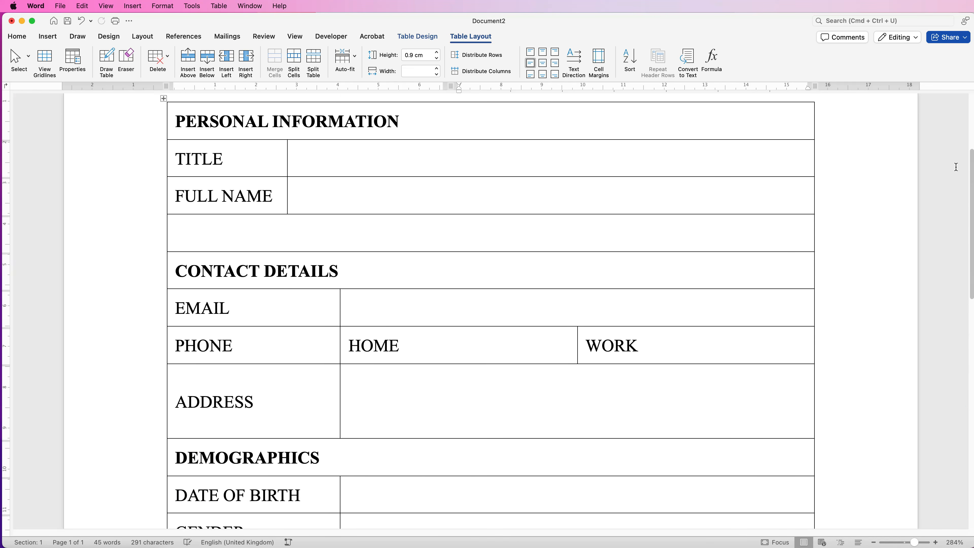
{"action": "scroll", "coordinate": [948, 177], "scroll_direction": "down", "scroll_amount": 5}
{"action": "scroll", "coordinate": [936, 193], "scroll_direction": "down", "scroll_amount": 8}
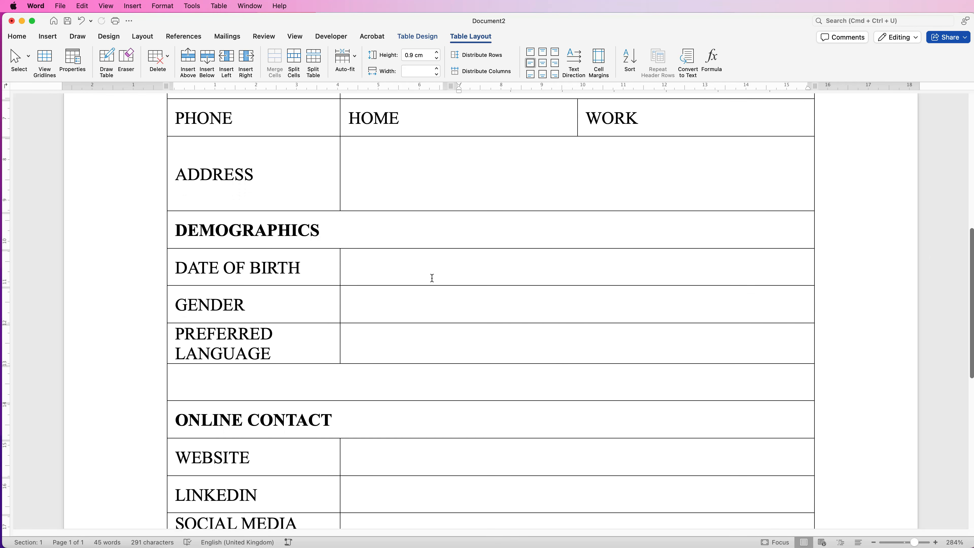
{"action": "left_click_drag", "start_coordinate": [312, 340], "coordinate": [355, 340]}
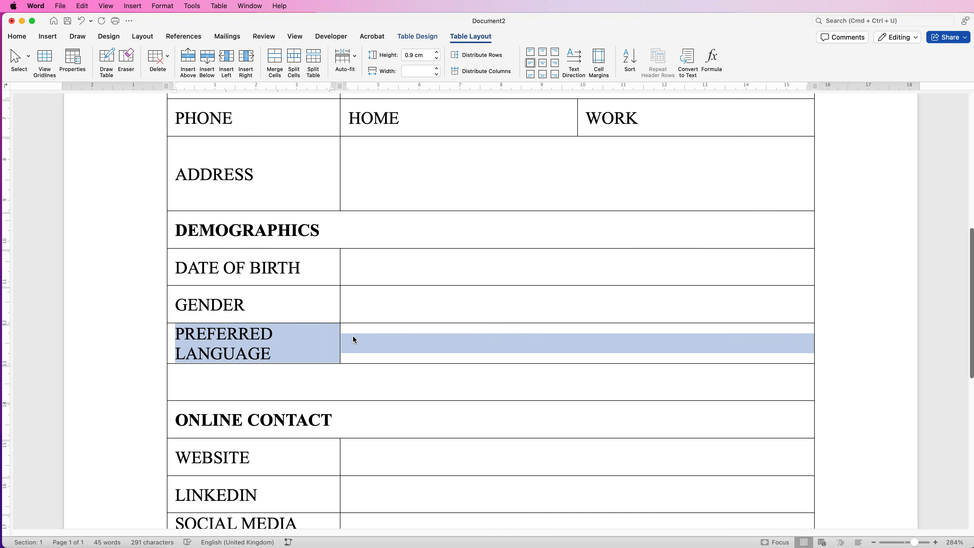
{"action": "left_click", "coordinate": [340, 340]}
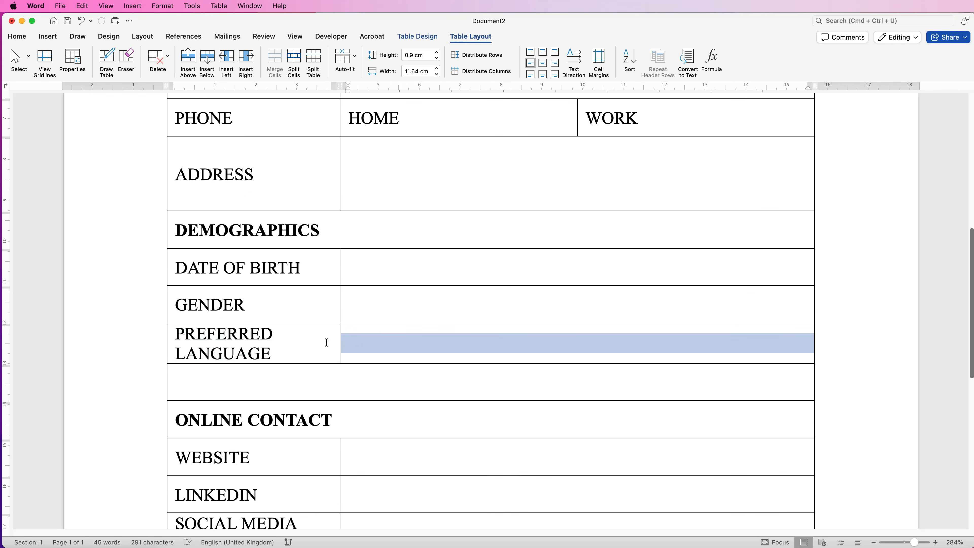
{"action": "left_click_drag", "start_coordinate": [326, 342], "coordinate": [347, 343]}
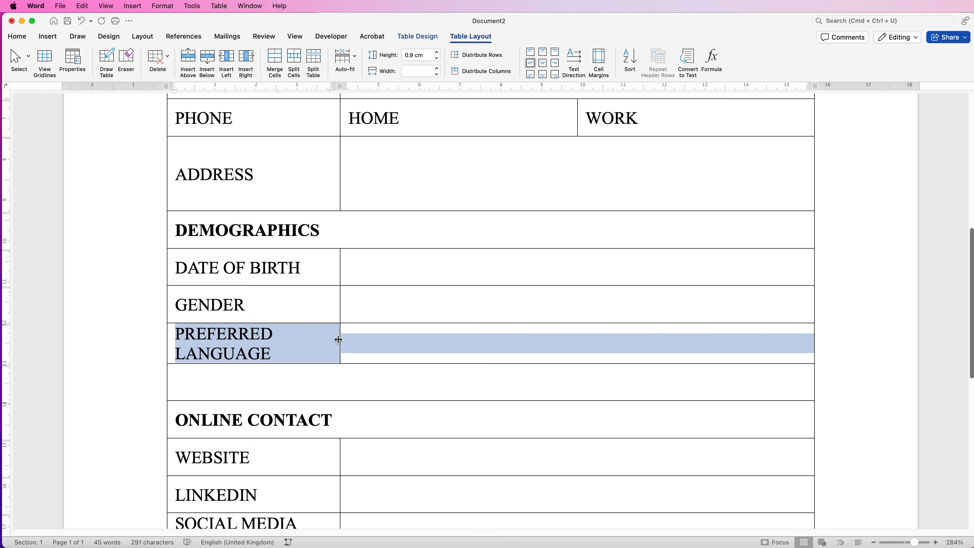
{"action": "left_click_drag", "start_coordinate": [339, 340], "coordinate": [394, 343]}
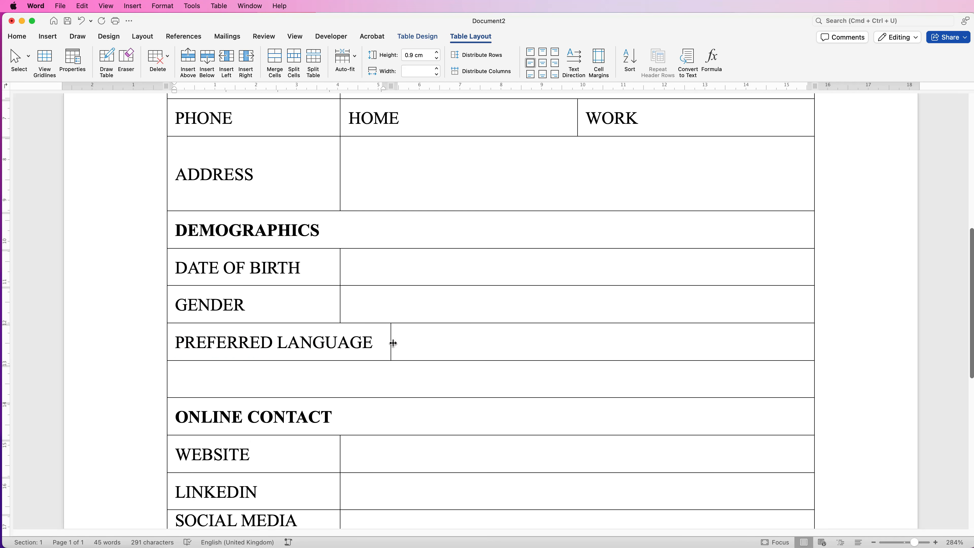
{"action": "left_click_drag", "start_coordinate": [332, 300], "coordinate": [343, 302]}
{"action": "left_click_drag", "start_coordinate": [340, 302], "coordinate": [391, 302]}
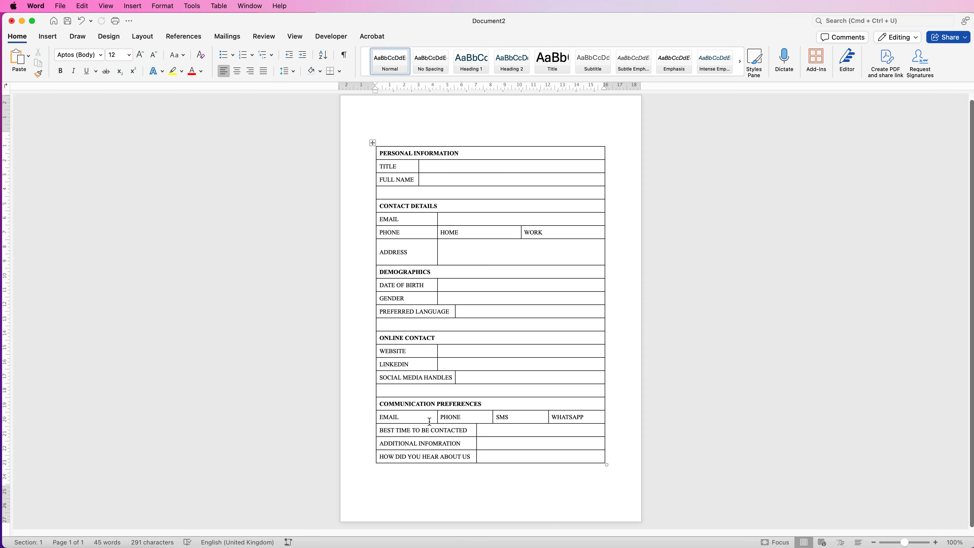
Remove all borders from the entire table and turn on the display of its gridlines
{"action": "left_click", "coordinate": [372, 142]}
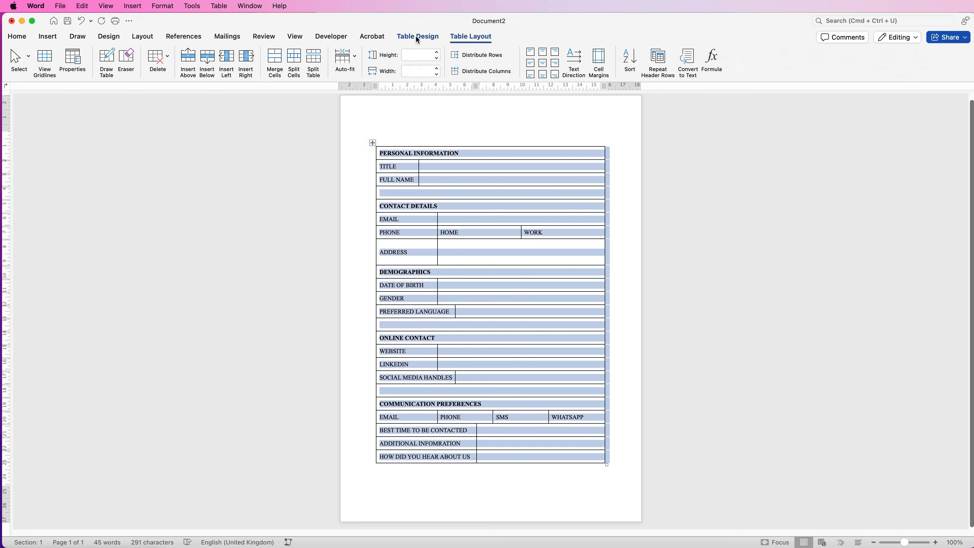
{"action": "left_click", "coordinate": [416, 37]}
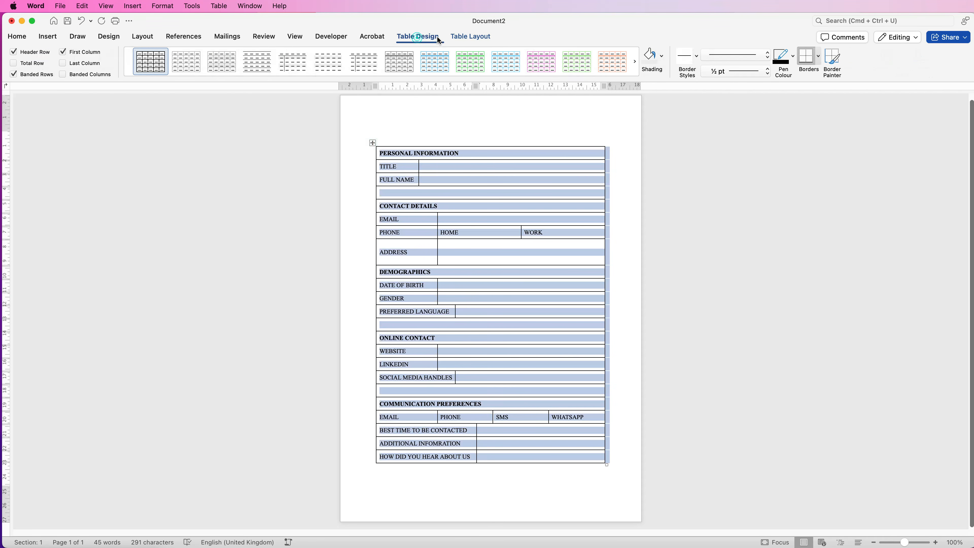
{"action": "left_click", "coordinate": [819, 61]}
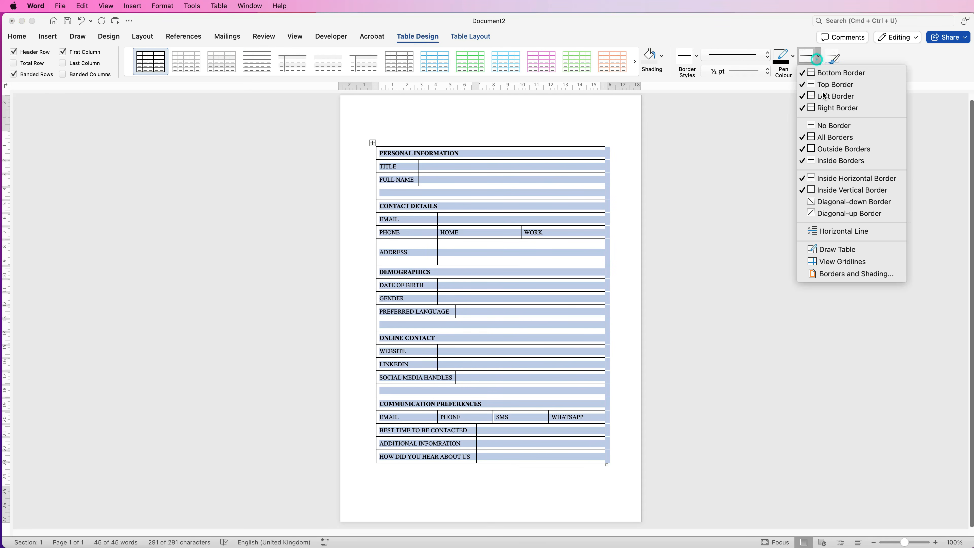
{"action": "left_click", "coordinate": [822, 127]}
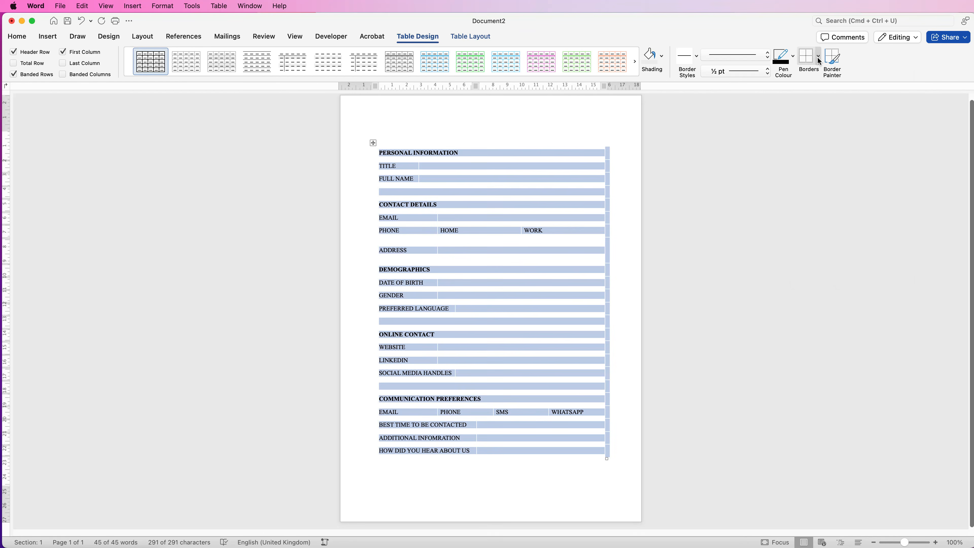
{"action": "left_click", "coordinate": [819, 60]}
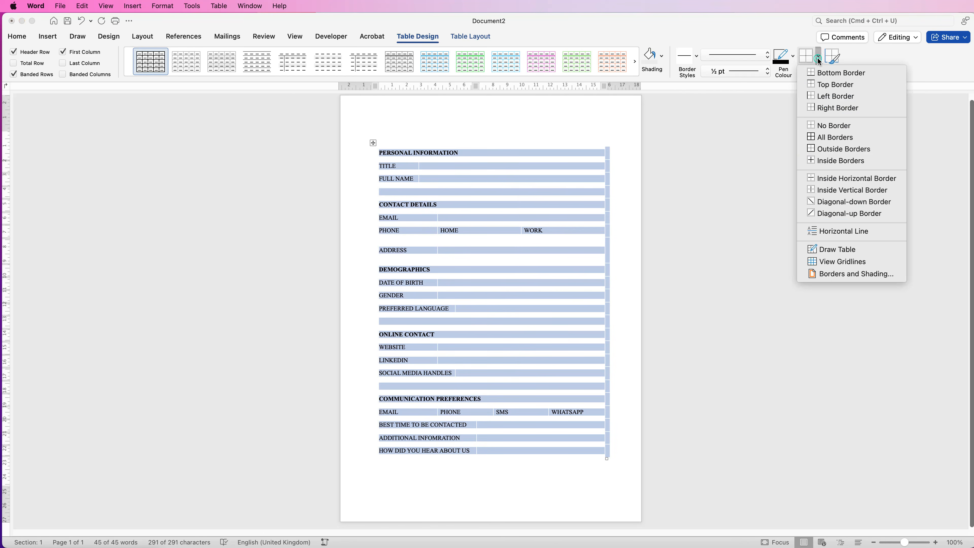
{"action": "left_click", "coordinate": [824, 261]}
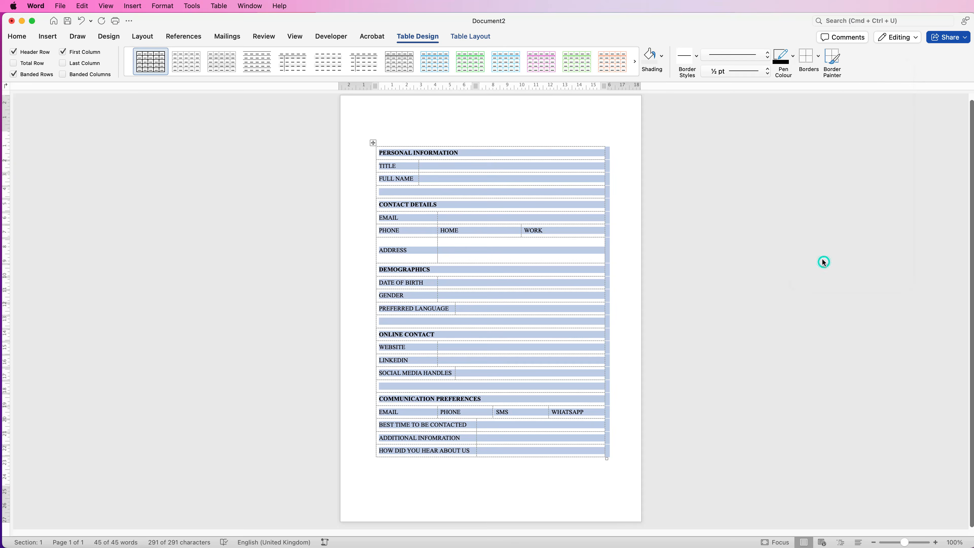
{"action": "left_click", "coordinate": [605, 120]}
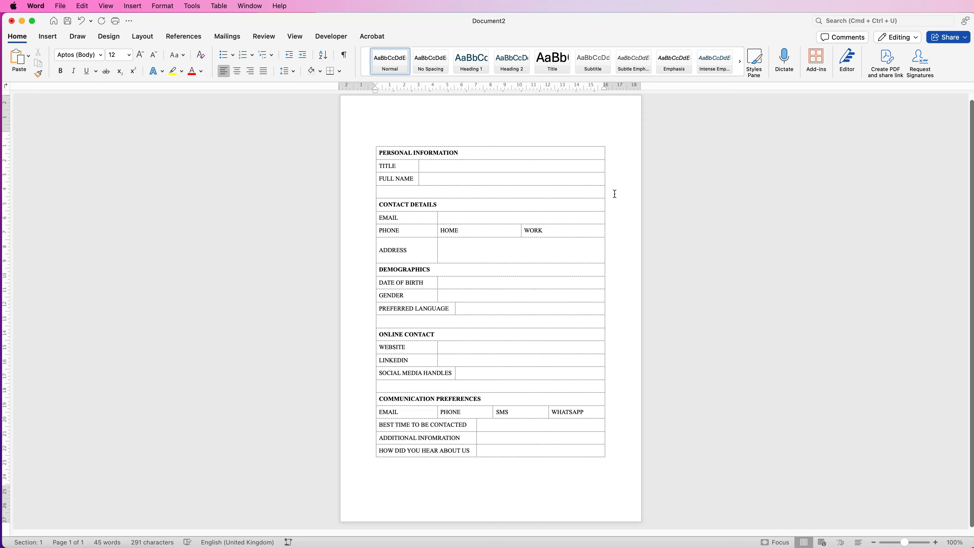
Add a bottom border to the PERSONAL INFORMATION heading row
{"action": "scroll", "coordinate": [615, 194], "scroll_direction": "up", "scroll_amount": 5}
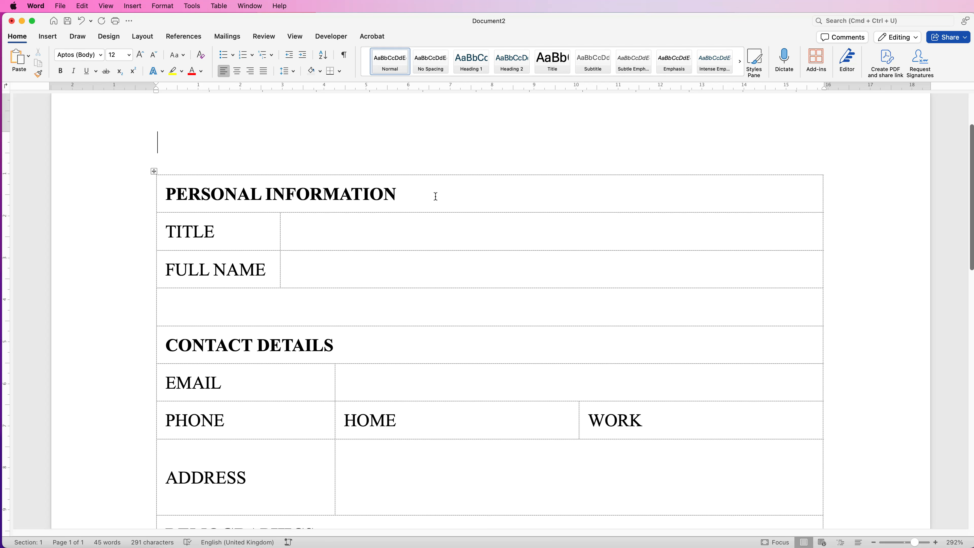
{"action": "left_click", "coordinate": [417, 195]}
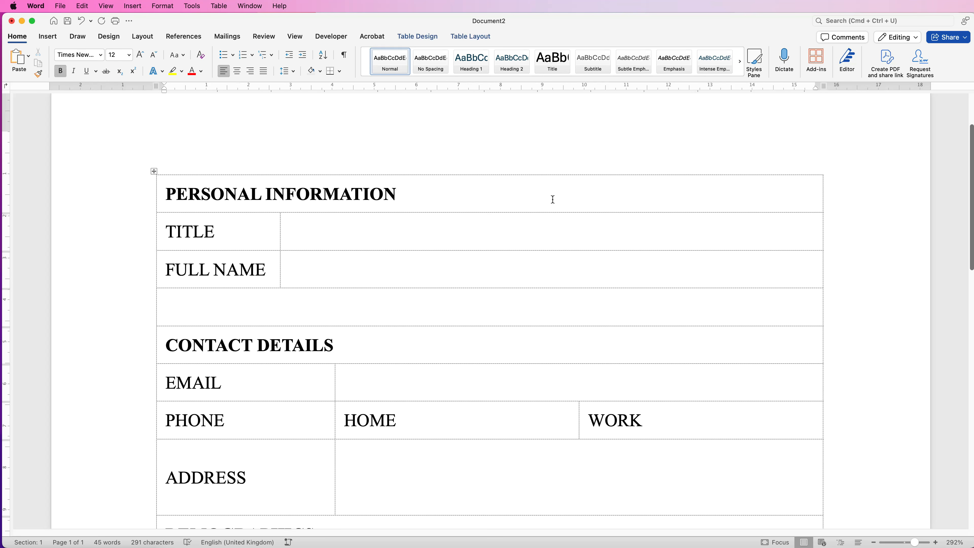
{"action": "left_click", "coordinate": [420, 36]}
{"action": "left_click", "coordinate": [819, 58]}
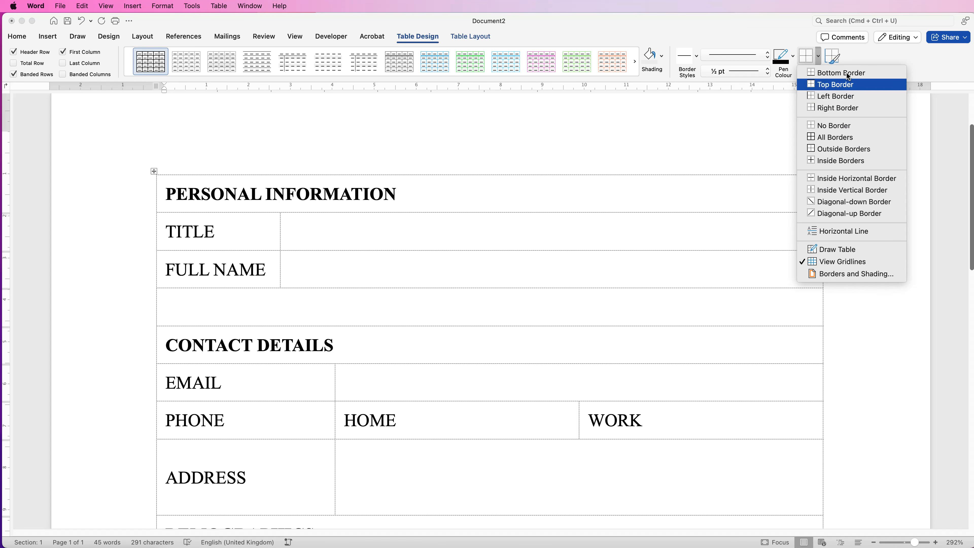
{"action": "left_click", "coordinate": [838, 75]}
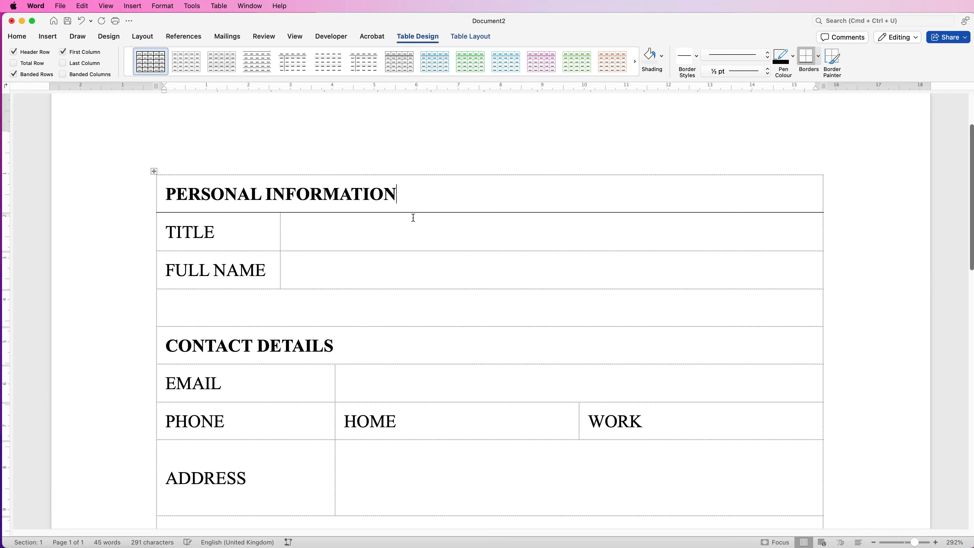
Add a bottom border to each of the empty cells beside TITLE and FULL NAME, checking the finished form in Document1 for reference
{"action": "left_click", "coordinate": [412, 234]}
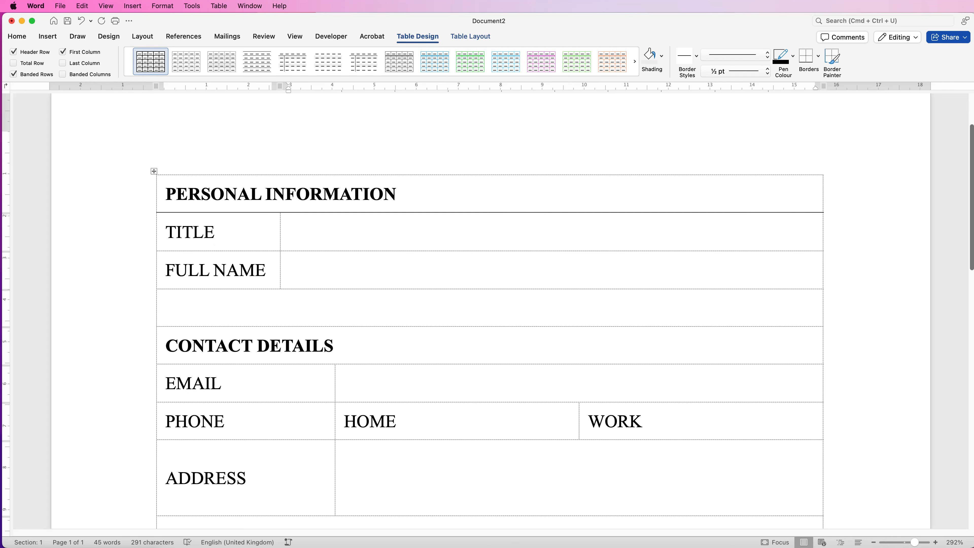
{"action": "left_click_drag", "start_coordinate": [973, 20], "coordinate": [723, 4]}
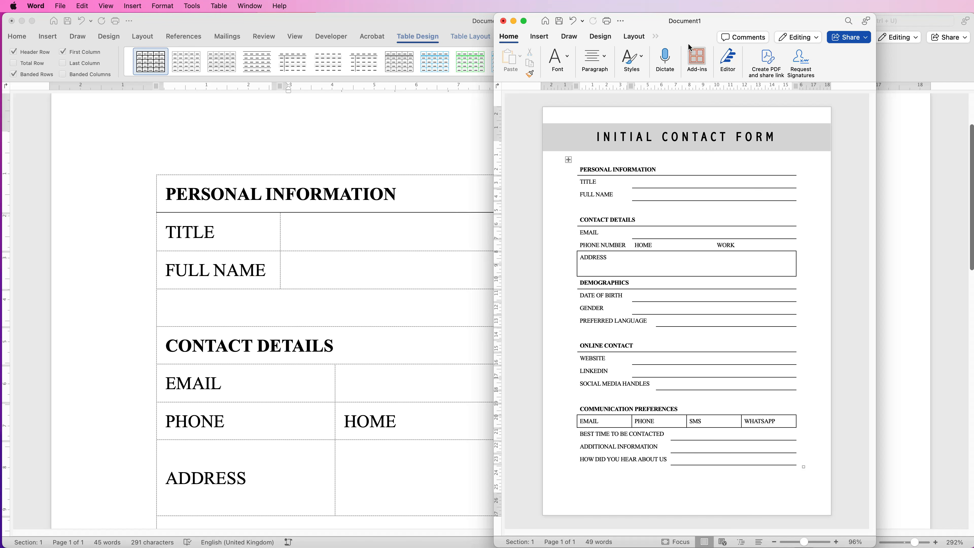
{"action": "left_click", "coordinate": [366, 231]}
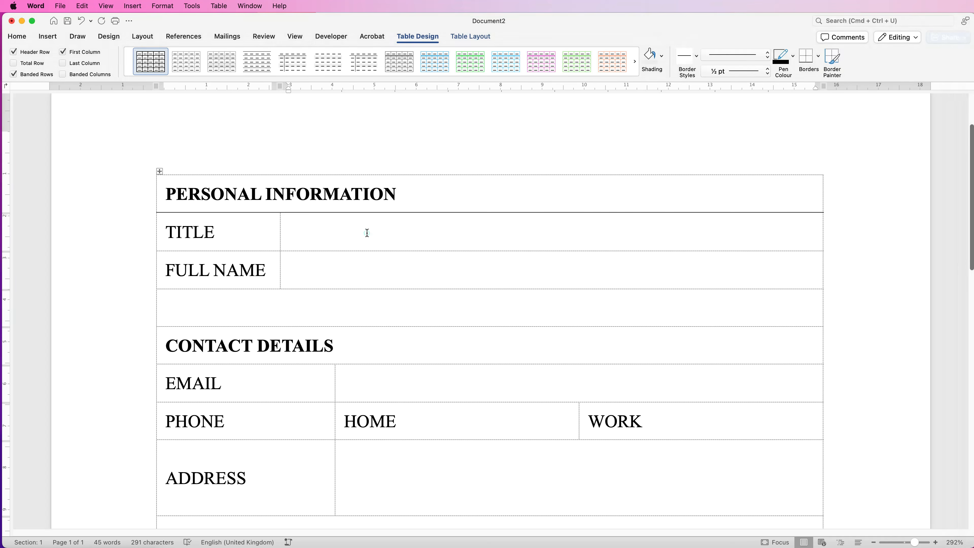
{"action": "left_click", "coordinate": [807, 58]}
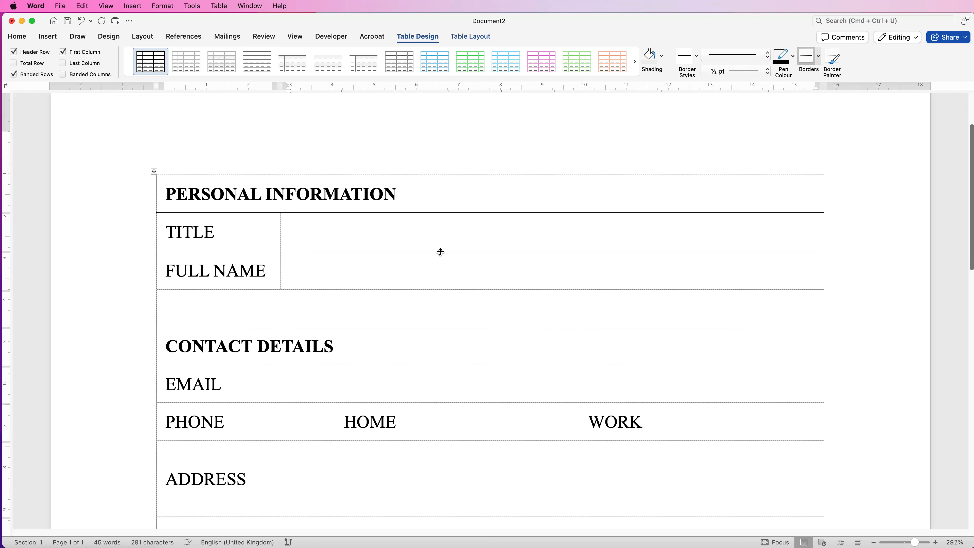
{"action": "left_click", "coordinate": [502, 269]}
{"action": "left_click", "coordinate": [808, 58]}
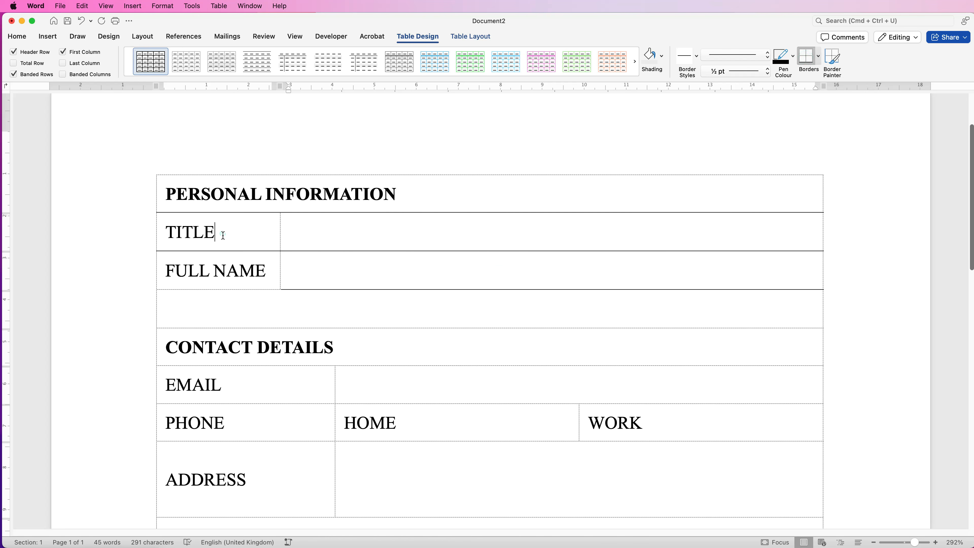
Remove the inside horizontal border between the TITLE and FULL NAME label cells
{"action": "left_click_drag", "start_coordinate": [222, 235], "coordinate": [223, 260]}
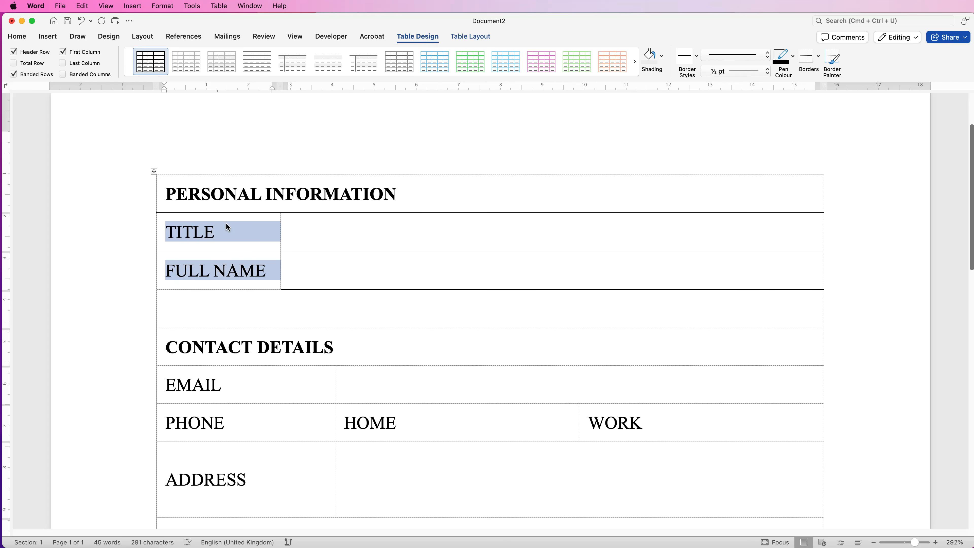
{"action": "left_click", "coordinate": [818, 60]}
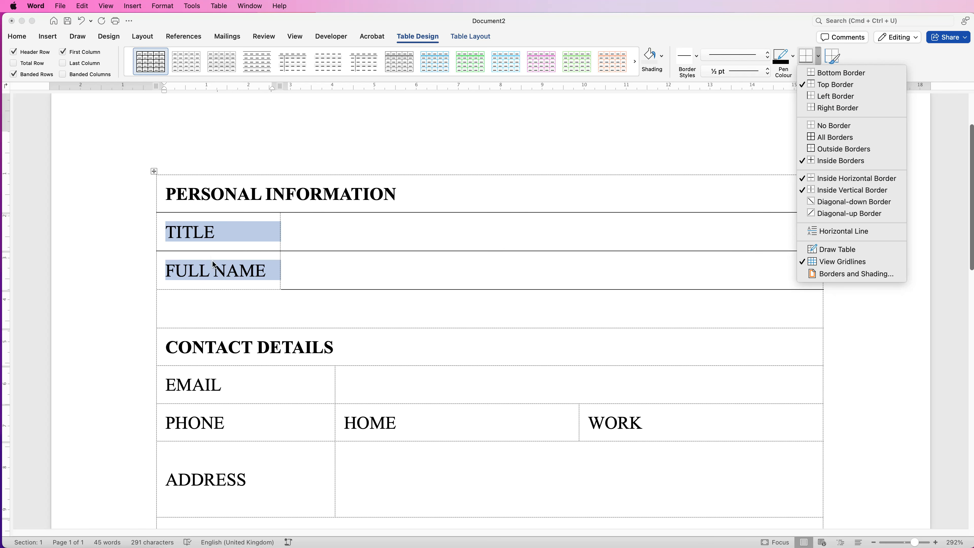
{"action": "left_click", "coordinate": [813, 180]}
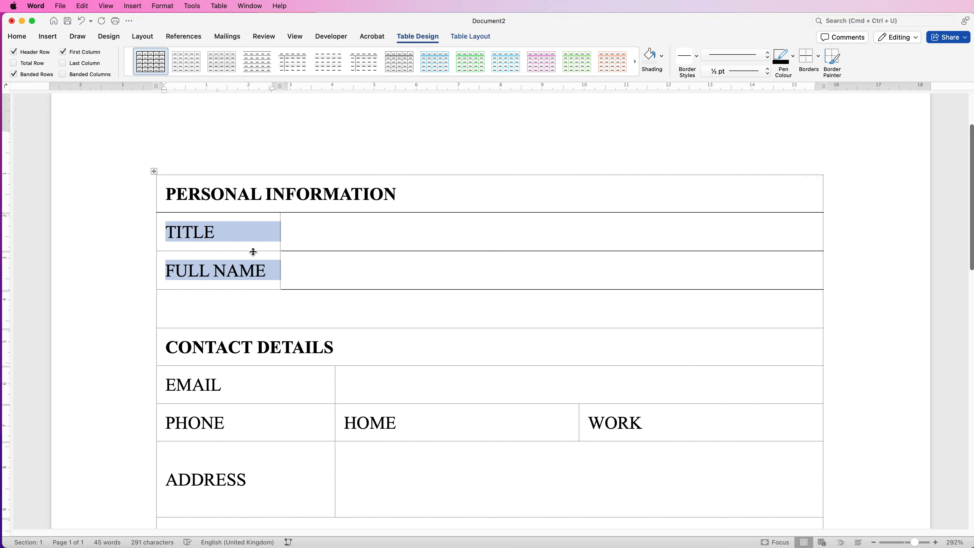
Add a bottom border to the CONTACT DETAILS heading row and to the empty cell beside EMAIL
{"action": "scroll", "coordinate": [969, 284], "scroll_direction": "down", "scroll_amount": 3}
{"action": "scroll", "coordinate": [969, 283], "scroll_direction": "down", "scroll_amount": 8}
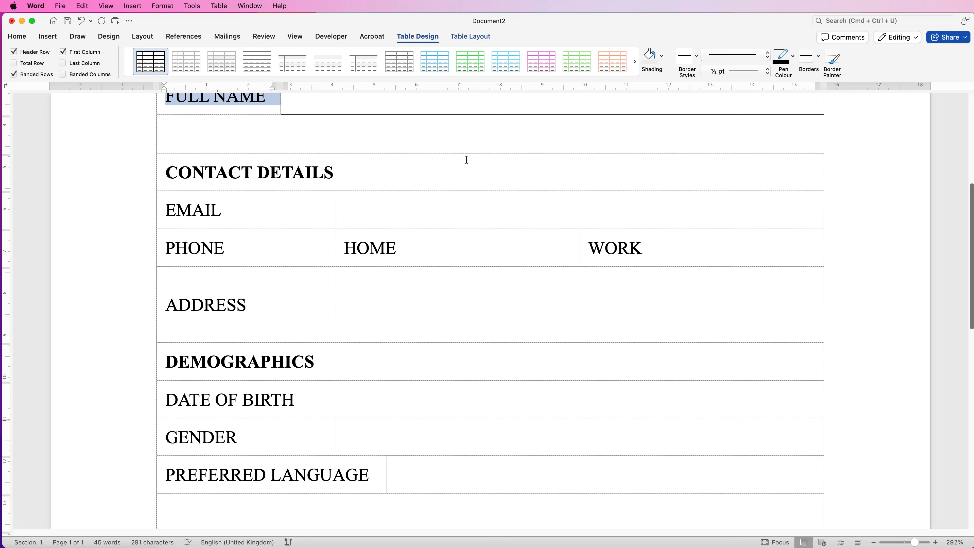
{"action": "left_click", "coordinate": [458, 173]}
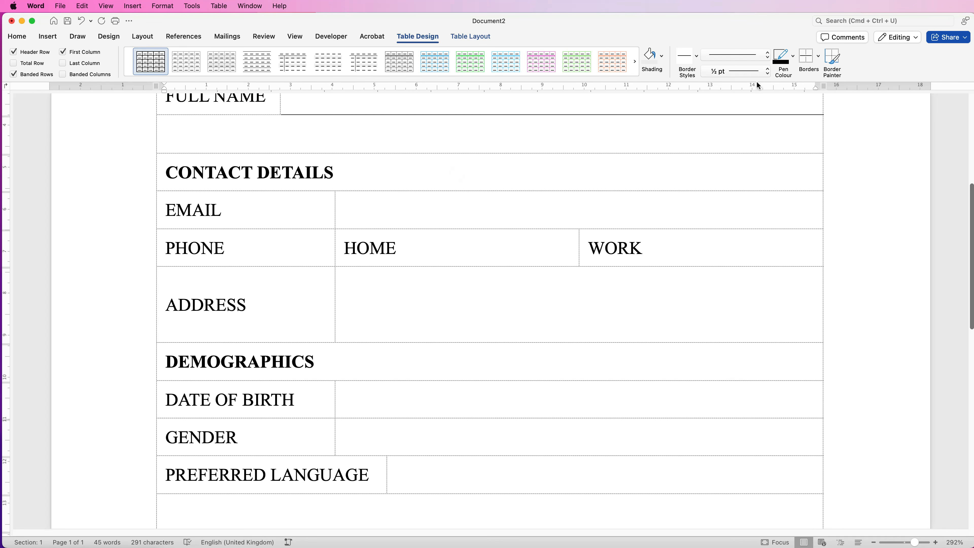
{"action": "left_click", "coordinate": [819, 60]}
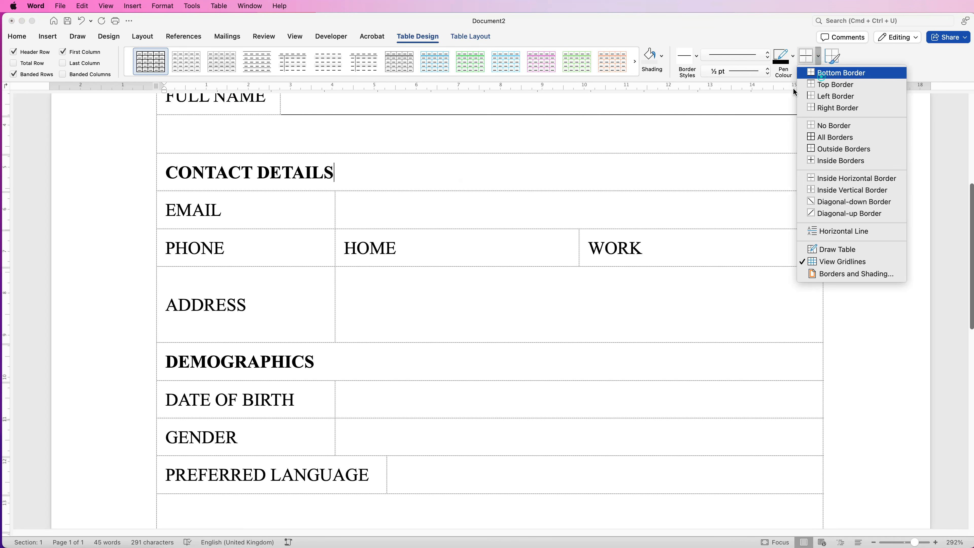
{"action": "left_click", "coordinate": [822, 72]}
{"action": "left_click", "coordinate": [454, 210]}
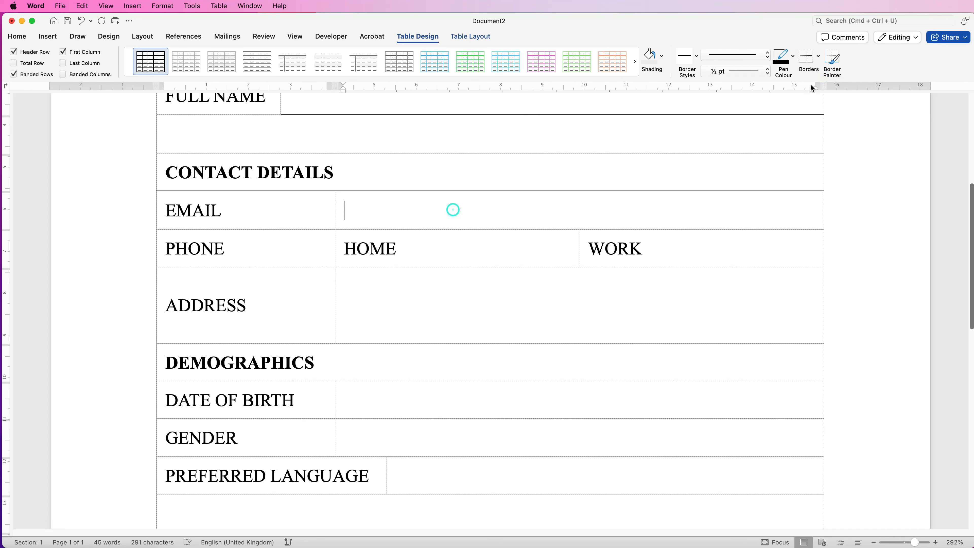
{"action": "left_click", "coordinate": [807, 57]}
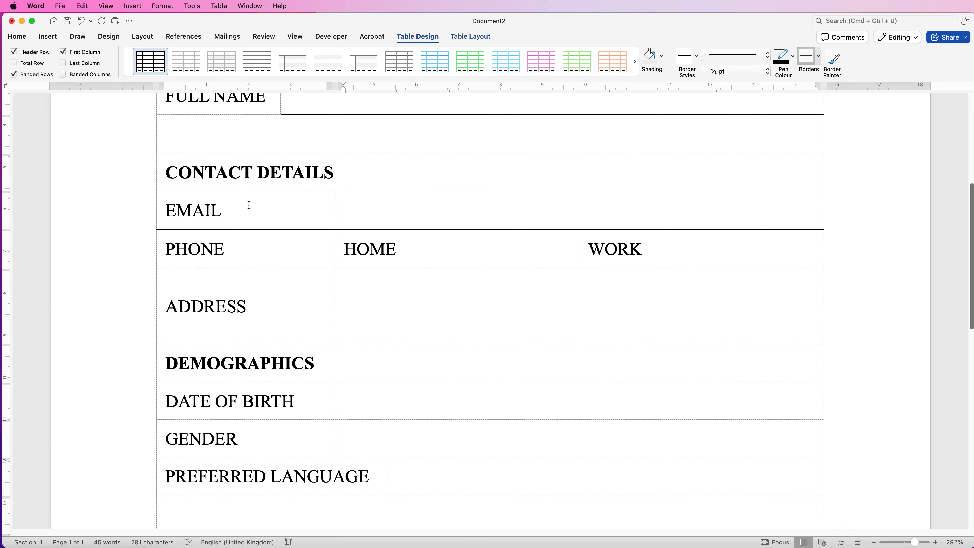
Remove the inside horizontal border between the EMAIL and PHONE label cells
{"action": "left_click_drag", "start_coordinate": [253, 221], "coordinate": [253, 239]}
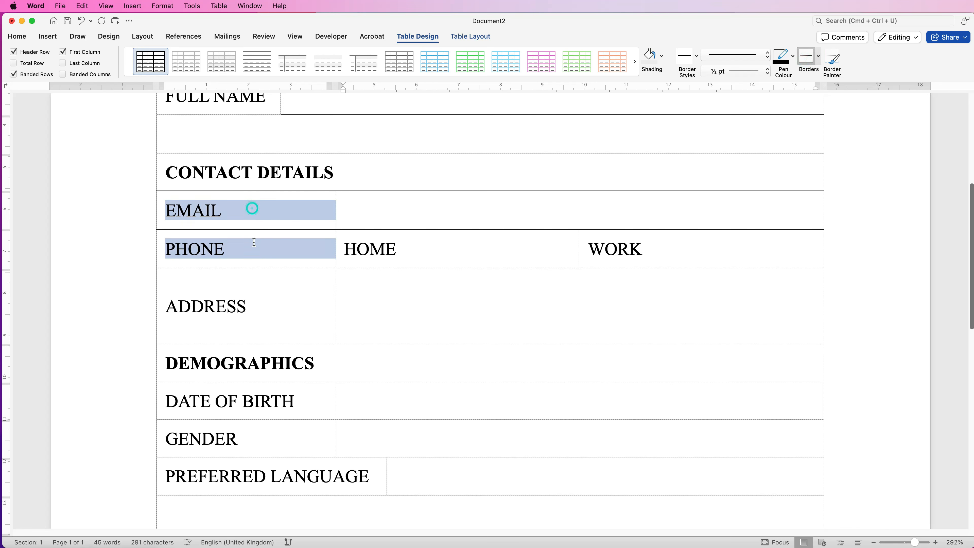
{"action": "left_click", "coordinate": [819, 58]}
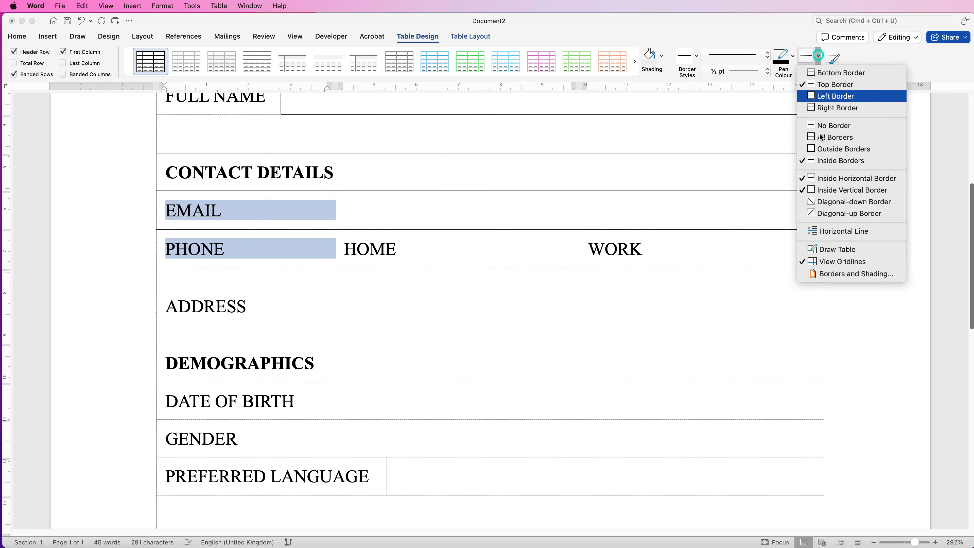
{"action": "left_click", "coordinate": [820, 175]}
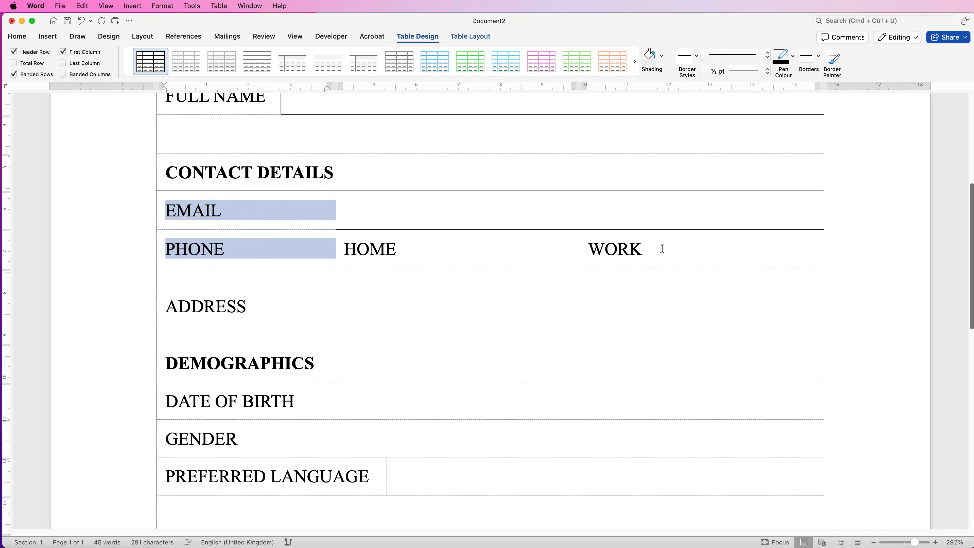
Apply outside borders around the whole ADDRESS row
{"action": "left_click_drag", "start_coordinate": [554, 312], "coordinate": [290, 300]}
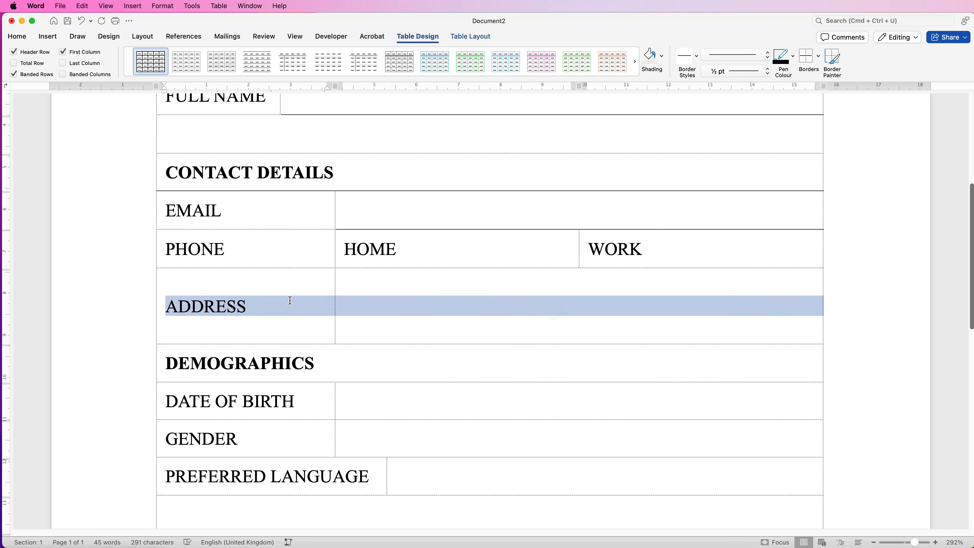
{"action": "left_click", "coordinate": [819, 59]}
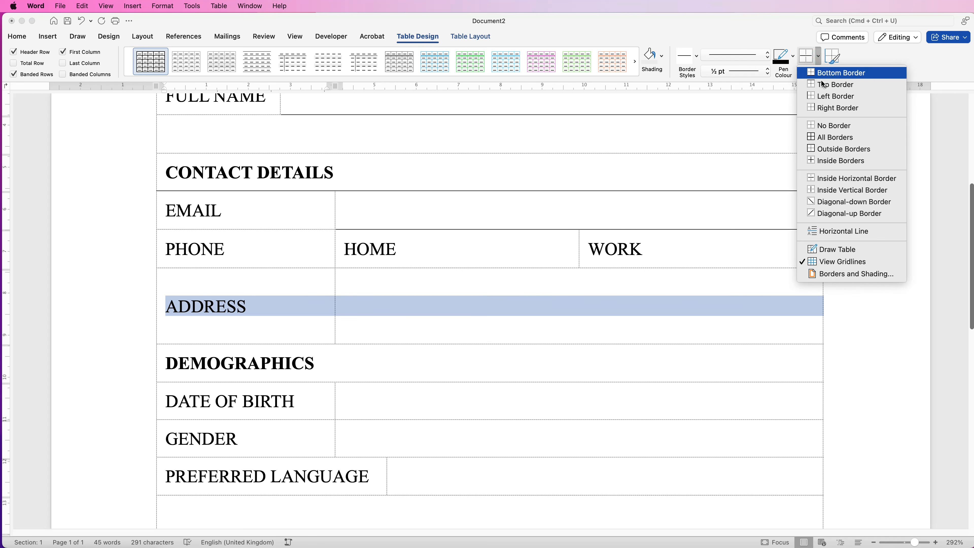
{"action": "left_click", "coordinate": [826, 150]}
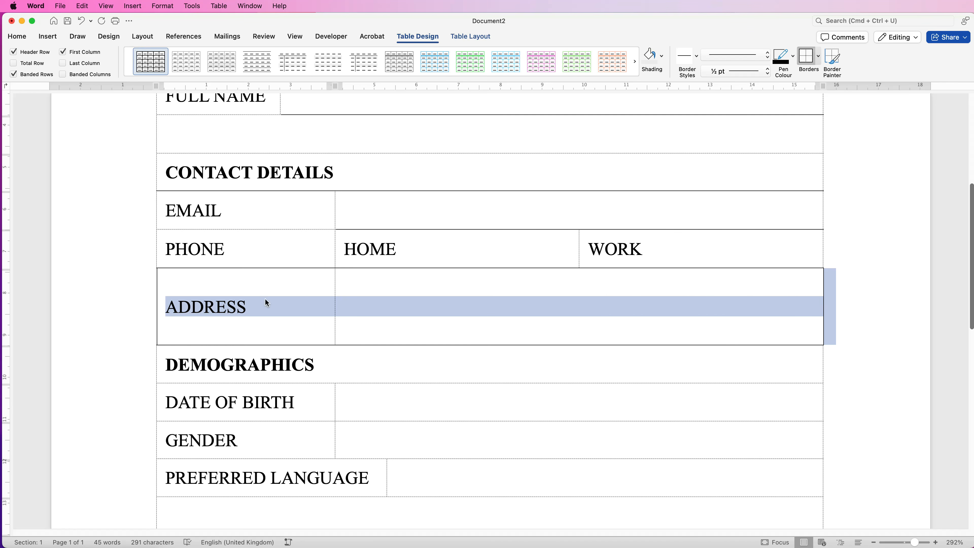
{"action": "left_click", "coordinate": [253, 309]}
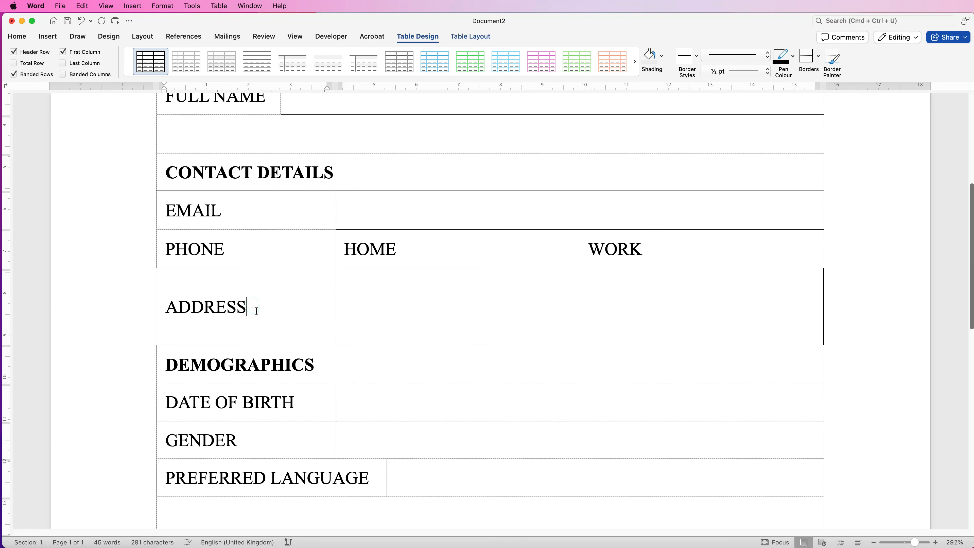
Add a bottom border to the DEMOGRAPHICS heading row and to the empty cells beside DATE OF BIRTH, GENDER and PREFERRED LANGUAGE
{"action": "scroll", "coordinate": [255, 309], "scroll_direction": "down", "scroll_amount": 5}
{"action": "left_click", "coordinate": [557, 150]}
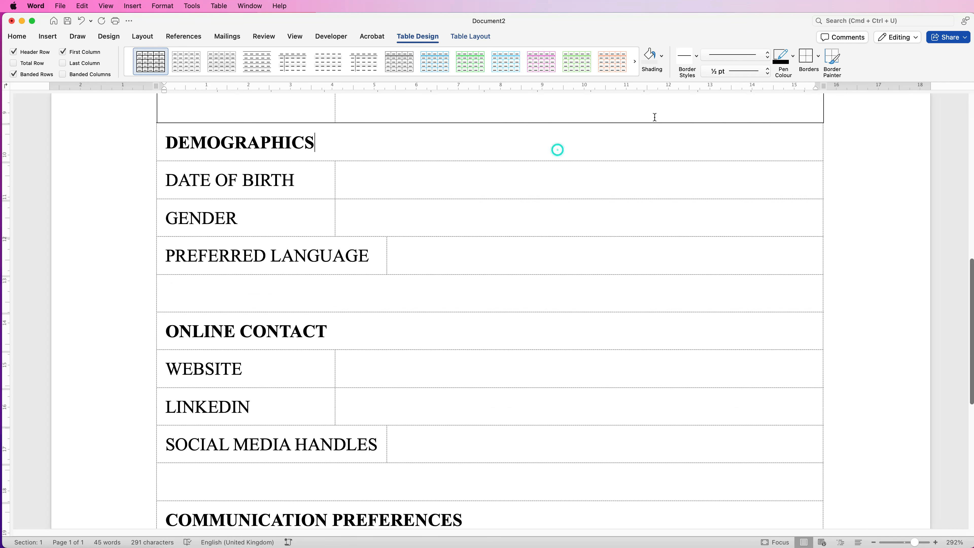
{"action": "left_click", "coordinate": [818, 57]}
{"action": "left_click", "coordinate": [824, 75]}
{"action": "left_click", "coordinate": [672, 180]}
{"action": "left_click", "coordinate": [806, 59]}
{"action": "left_click", "coordinate": [669, 222]}
{"action": "left_click", "coordinate": [807, 58]}
{"action": "left_click", "coordinate": [657, 257]}
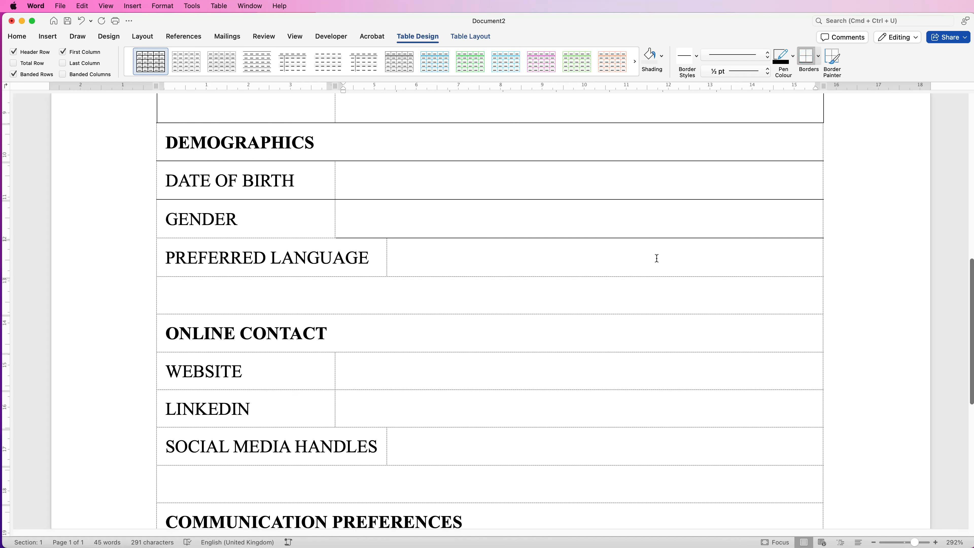
{"action": "left_click", "coordinate": [808, 59]}
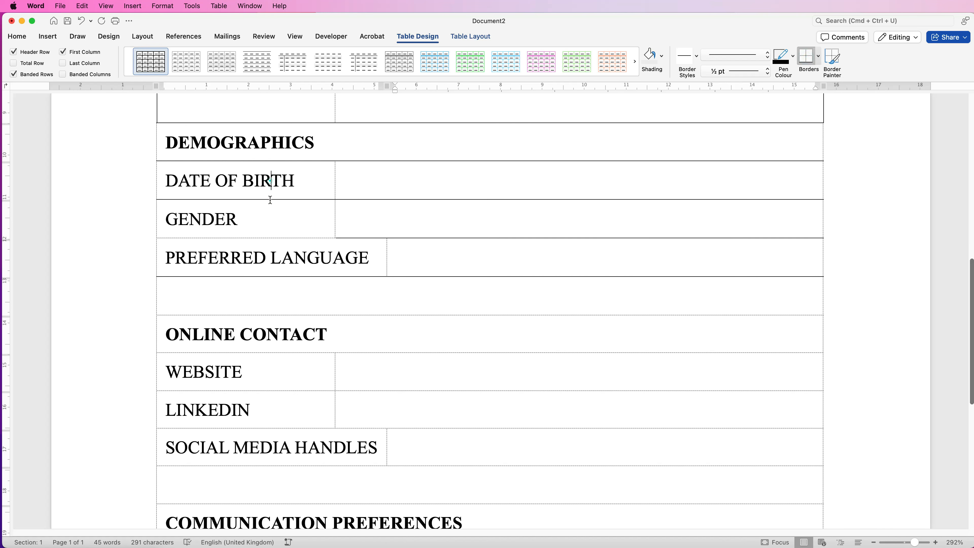
Remove the inside horizontal border between the DATE OF BIRTH and GENDER label cells
{"action": "left_click_drag", "start_coordinate": [270, 198], "coordinate": [271, 219]}
{"action": "left_click", "coordinate": [819, 58]}
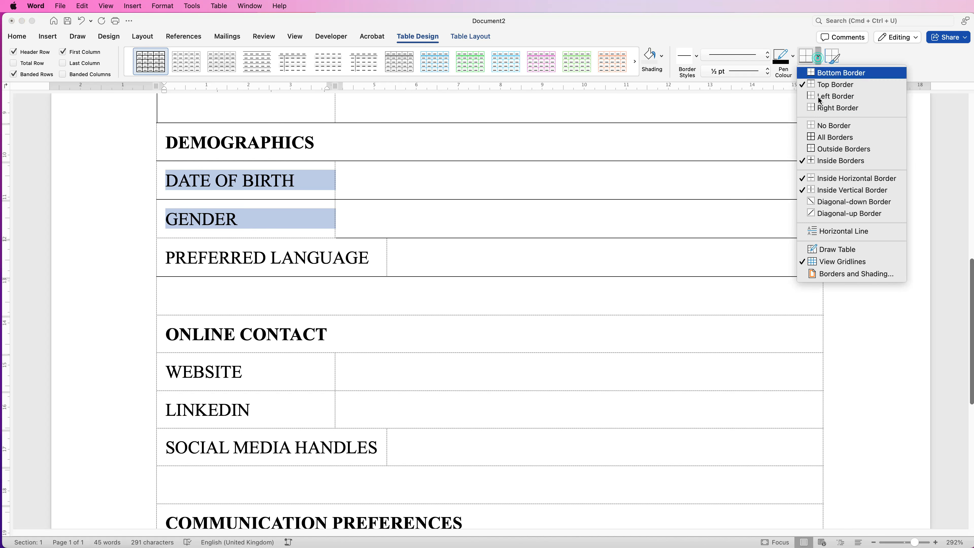
{"action": "left_click", "coordinate": [824, 179]}
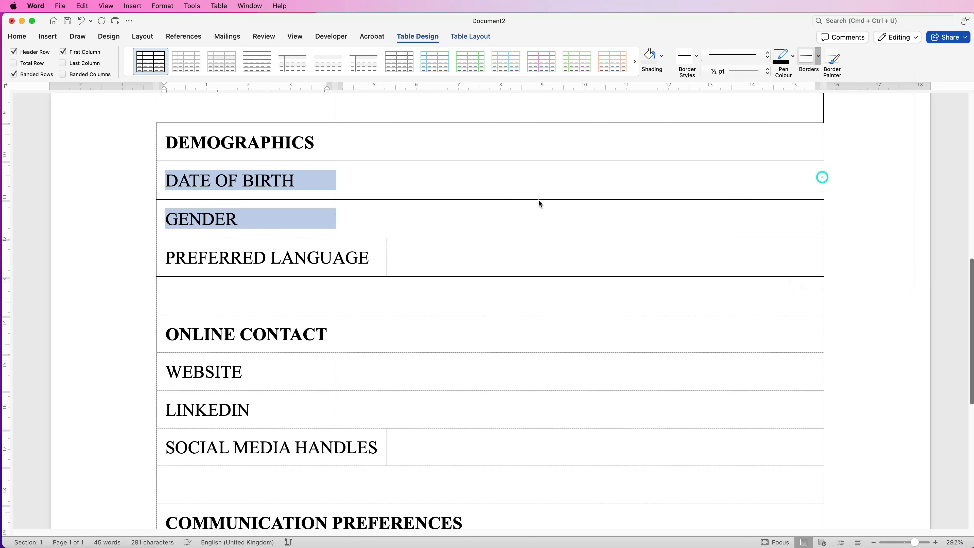
{"action": "left_click", "coordinate": [362, 301]}
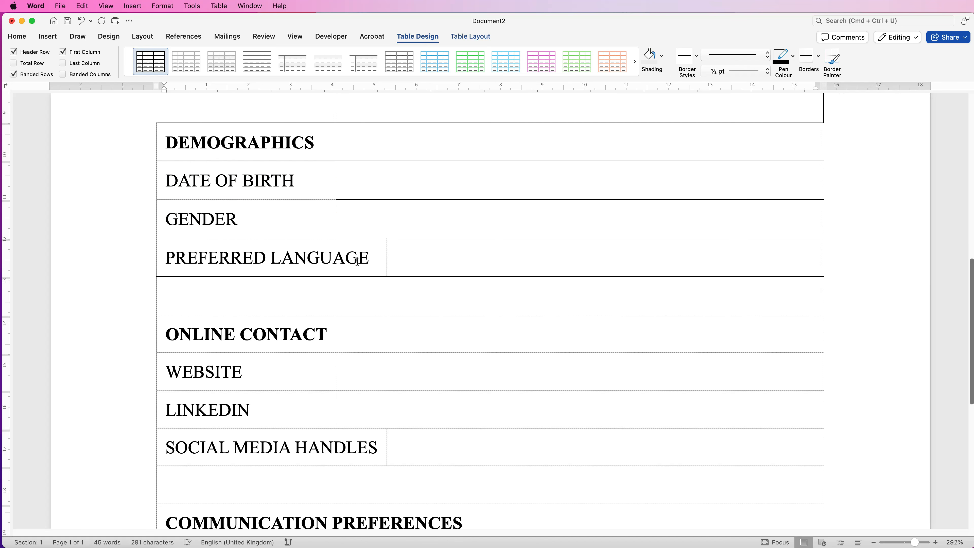
Split the blank row below PREFERRED LANGUAGE into 2 columns and 1 row, and align its divider with the cell divider above
{"action": "left_click_drag", "start_coordinate": [307, 259], "coordinate": [309, 281]}
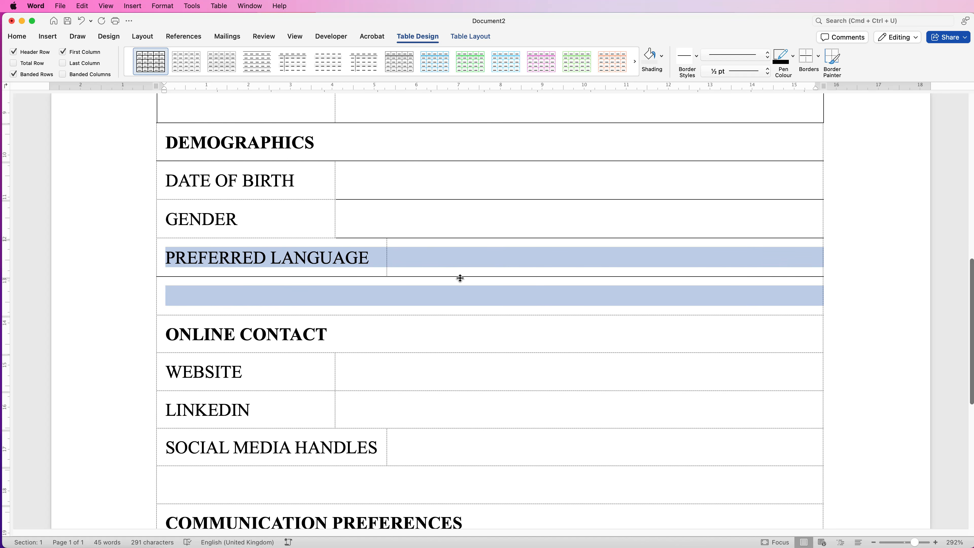
{"action": "left_click", "coordinate": [347, 262]}
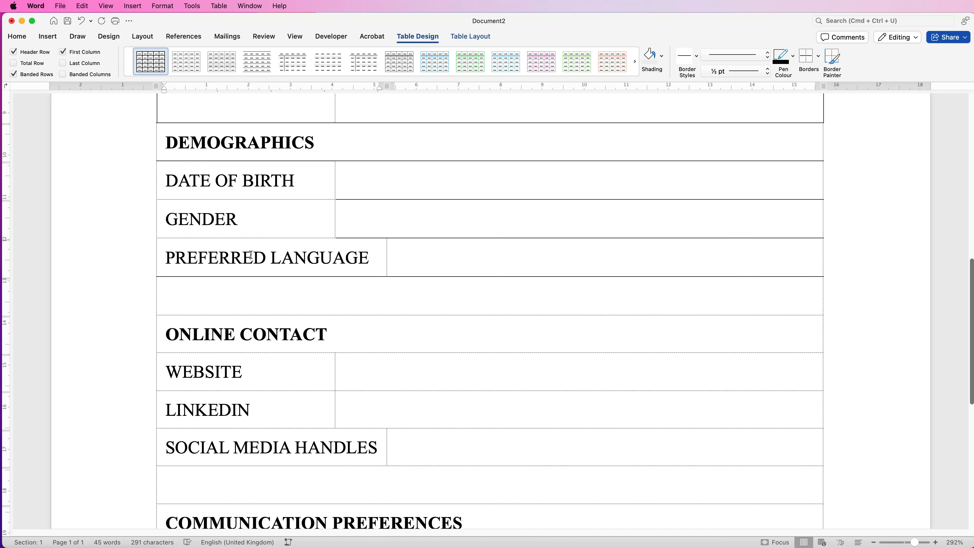
{"action": "left_click", "coordinate": [348, 297]}
{"action": "left_click", "coordinate": [456, 38]}
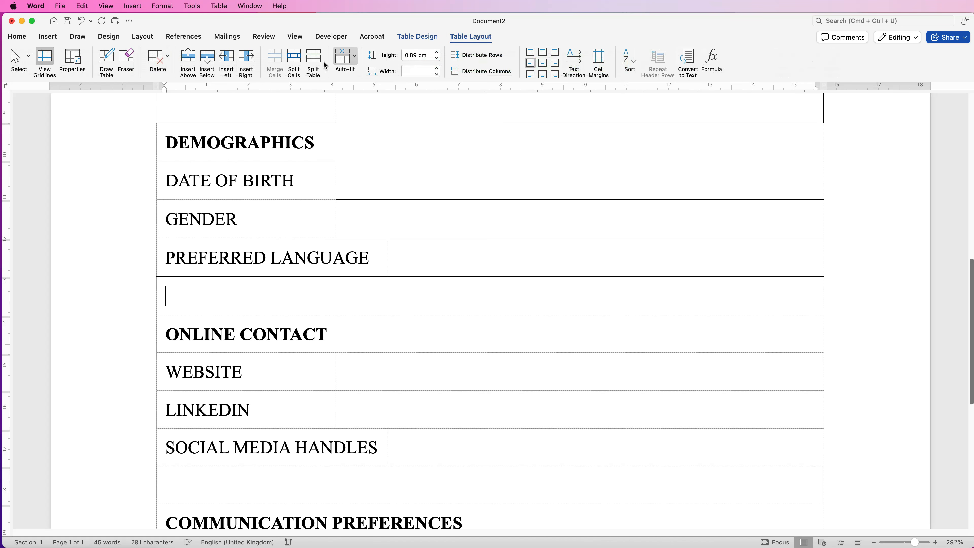
{"action": "left_click", "coordinate": [294, 63]}
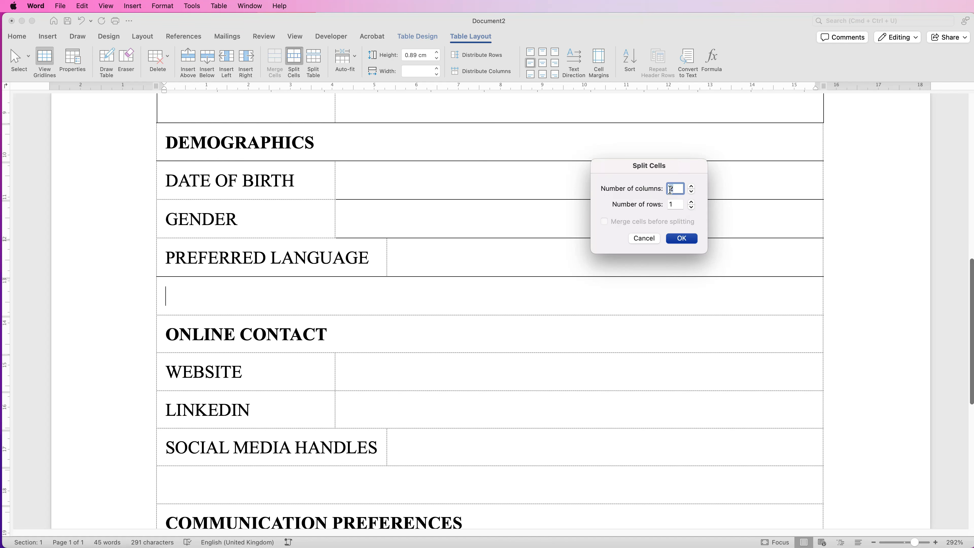
{"action": "left_click", "coordinate": [683, 239]}
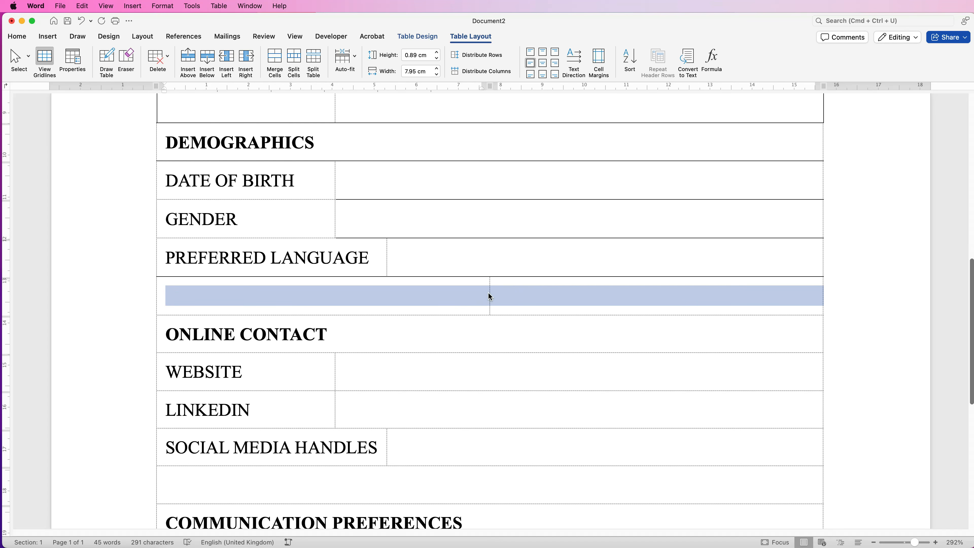
{"action": "left_click_drag", "start_coordinate": [490, 293], "coordinate": [387, 294]}
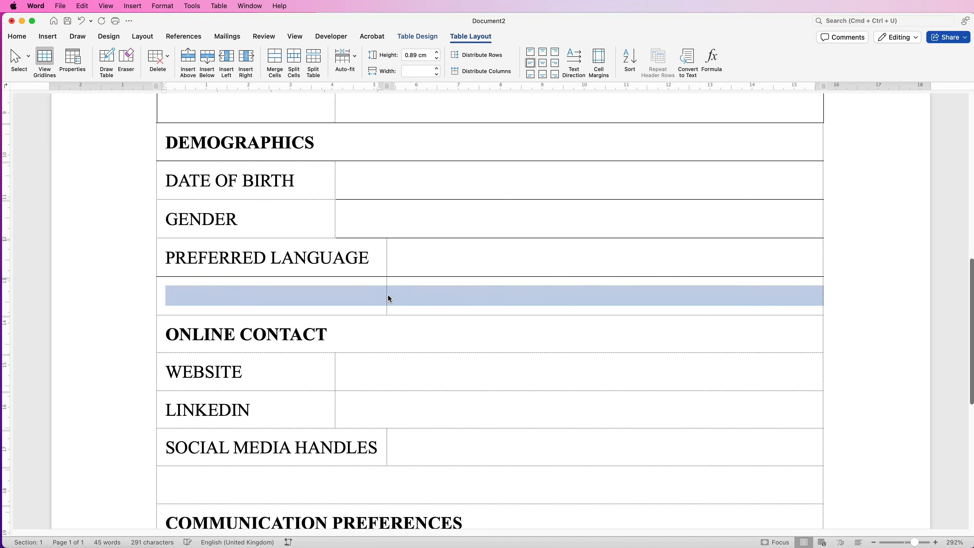
Remove the inside horizontal border between the PREFERRED LANGUAGE label cell and the blank cell beneath it
{"action": "left_click_drag", "start_coordinate": [283, 259], "coordinate": [285, 290]}
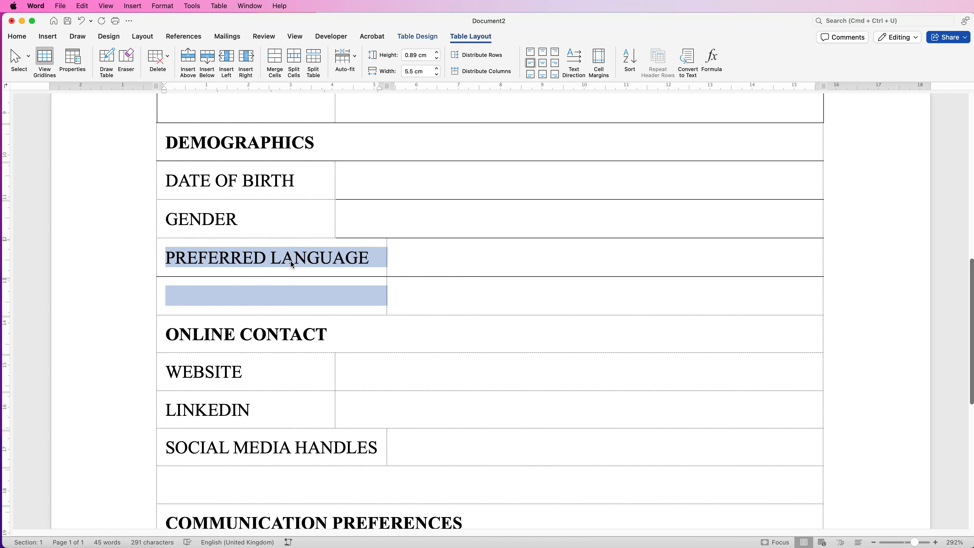
{"action": "left_click", "coordinate": [429, 38]}
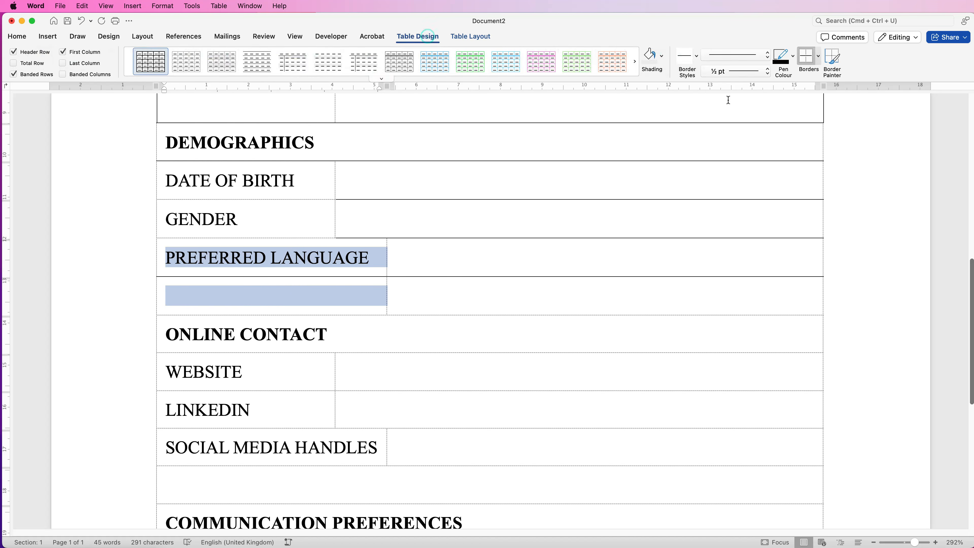
{"action": "left_click", "coordinate": [807, 59]}
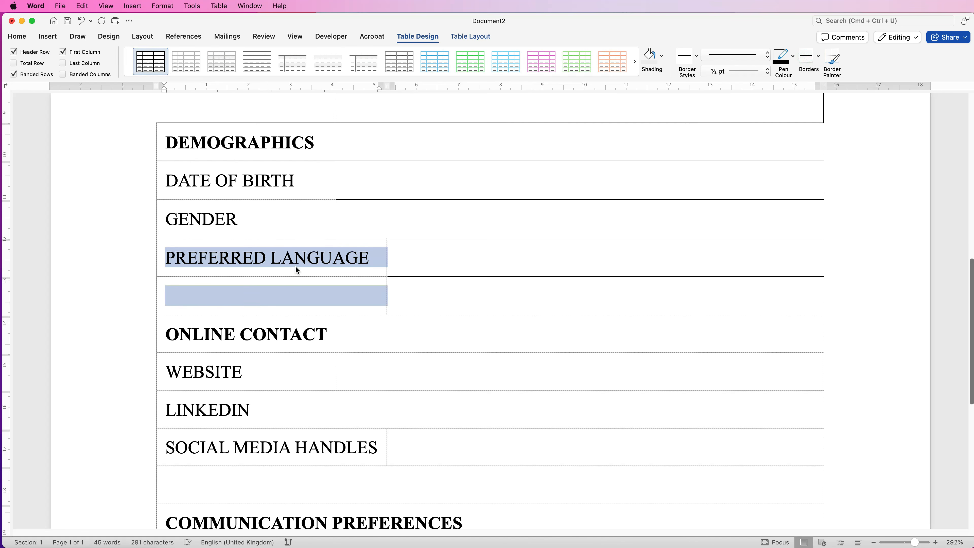
Add a bottom border to the ONLINE CONTACT heading row and to the empty cells beside WEBSITE, LINKEDIN and SOCIAL MEDIA HANDLES
{"action": "left_click", "coordinate": [455, 318]}
{"action": "scroll", "coordinate": [454, 317], "scroll_direction": "down", "scroll_amount": 5}
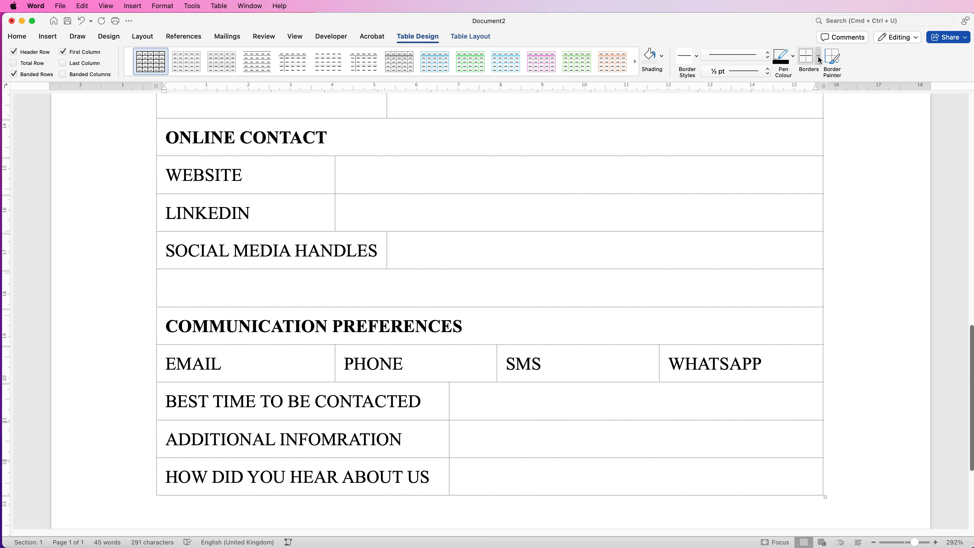
{"action": "left_click", "coordinate": [818, 56]}
{"action": "left_click", "coordinate": [832, 72]}
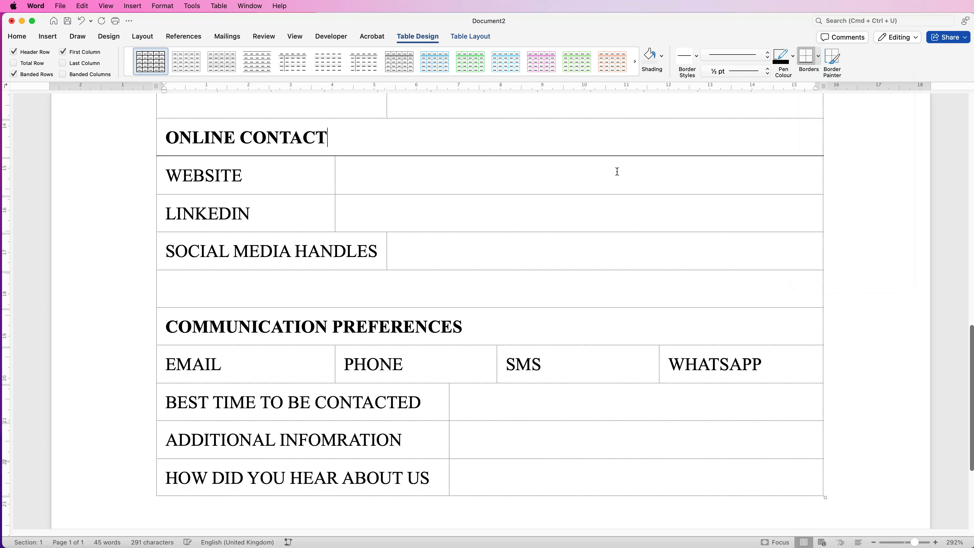
{"action": "left_click", "coordinate": [807, 60]}
{"action": "left_click", "coordinate": [640, 210]}
{"action": "left_click", "coordinate": [807, 58]}
{"action": "left_click", "coordinate": [576, 252]}
{"action": "left_click", "coordinate": [807, 58]}
Split the blank row below SOCIAL MEDIA HANDLES into two aligned columns and remove the border between that label and the blank cell beneath
{"action": "left_click_drag", "start_coordinate": [246, 175], "coordinate": [246, 214]}
{"action": "left_click", "coordinate": [470, 37]}
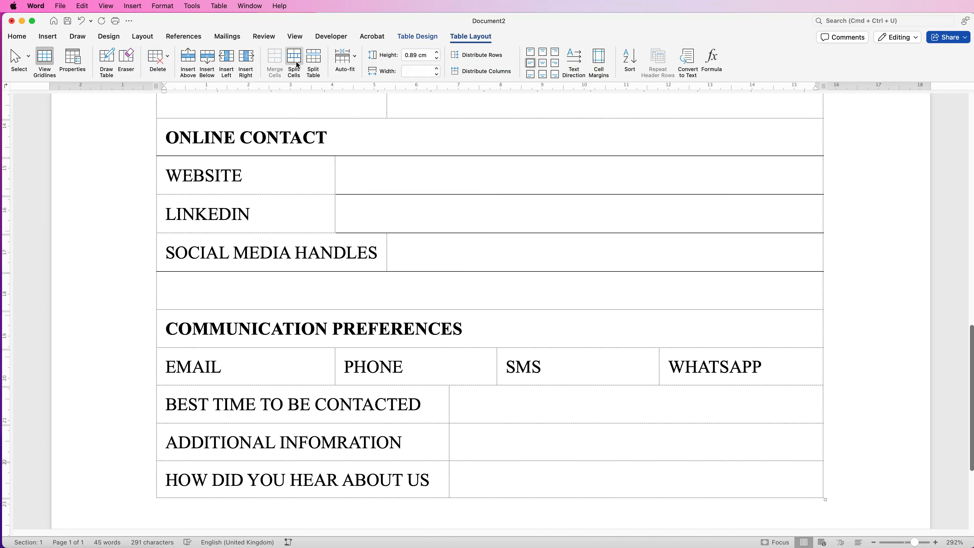
{"action": "left_click", "coordinate": [295, 63]}
{"action": "left_click_drag", "start_coordinate": [298, 256], "coordinate": [297, 290]}
{"action": "left_click", "coordinate": [418, 36]}
{"action": "left_click", "coordinate": [807, 58]}
Apply all borders to the EMAIL, PHONE, SMS and WHATSAPP row under COMMUNICATION PREFERENCES
{"action": "left_click_drag", "start_coordinate": [770, 368], "coordinate": [269, 364]}
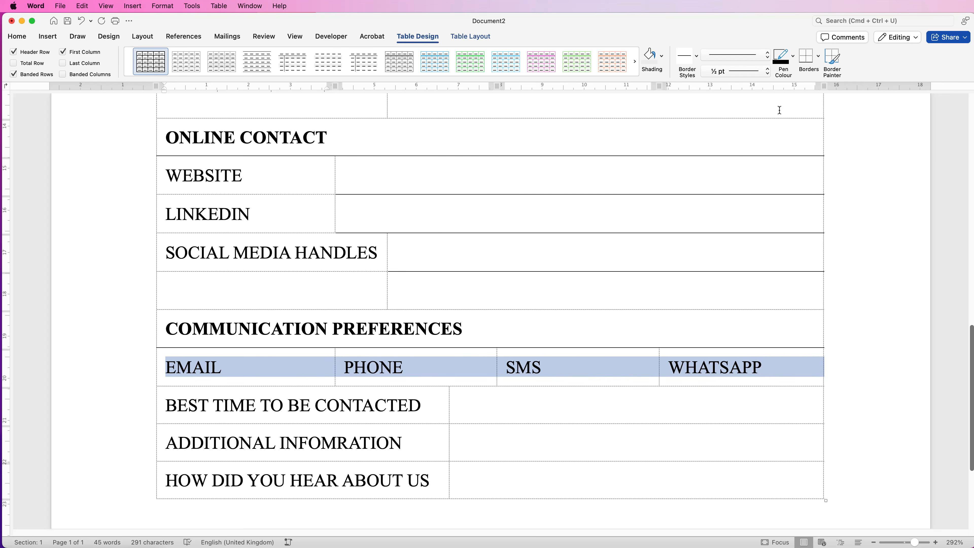
{"action": "left_click", "coordinate": [819, 57]}
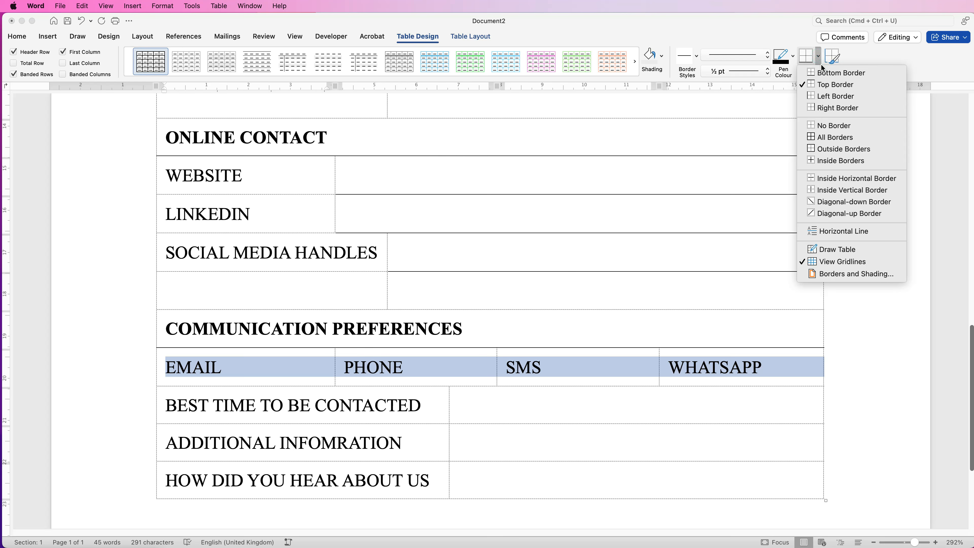
{"action": "left_click", "coordinate": [818, 137]}
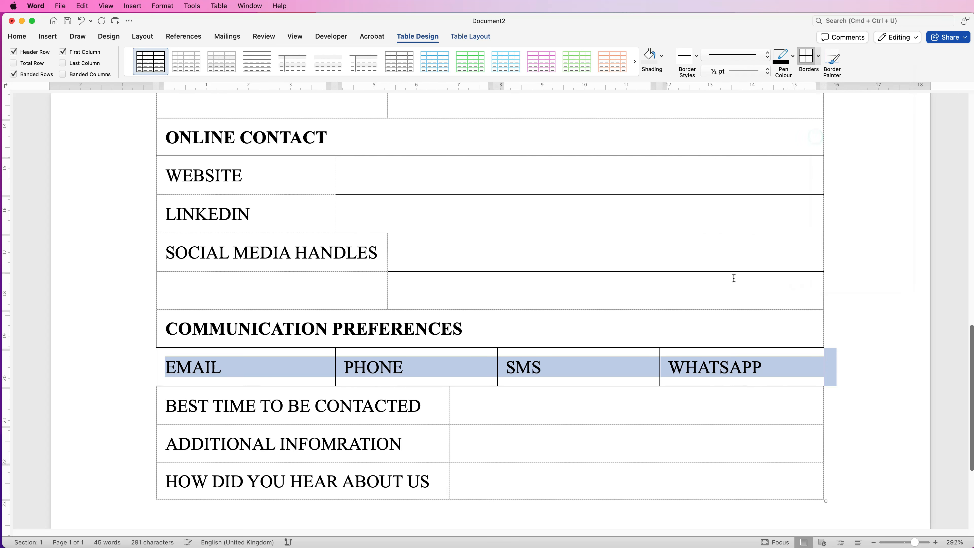
{"action": "left_click", "coordinate": [849, 367]}
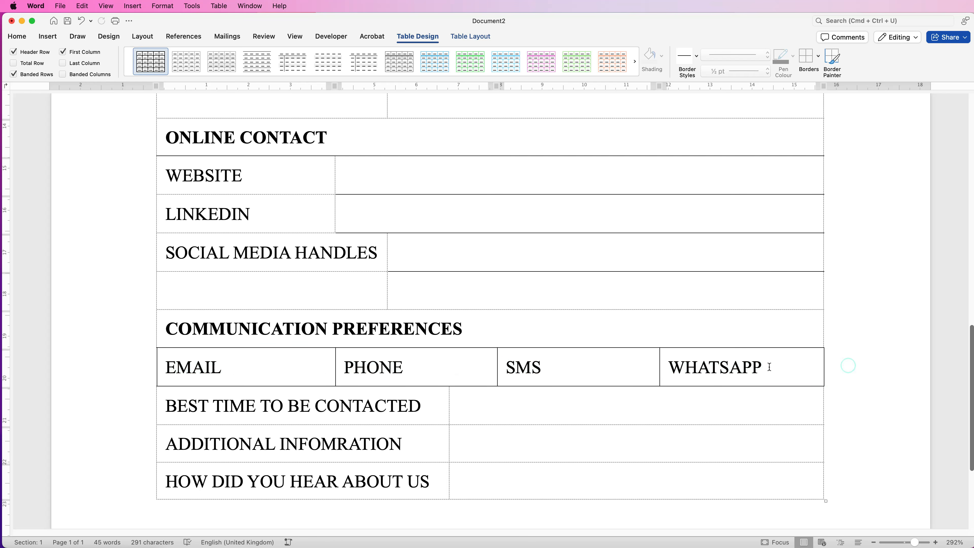
Add a bottom border to the empty cells beside BEST TIME TO BE CONTACTED, ADDITIONAL INFOMRATION and HOW DID YOU HEAR ABOUT US
{"action": "scroll", "coordinate": [614, 261], "scroll_direction": "down", "scroll_amount": 5}
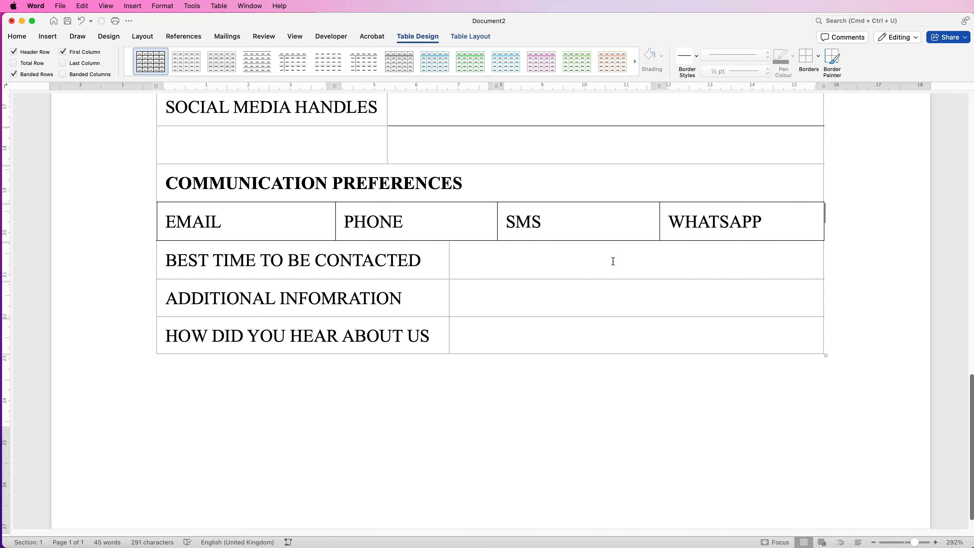
{"action": "left_click", "coordinate": [613, 261]}
{"action": "left_click", "coordinate": [818, 56]}
{"action": "left_click", "coordinate": [841, 73]}
{"action": "left_click", "coordinate": [621, 298]}
{"action": "left_click", "coordinate": [628, 335]}
Remove the inside horizontal border between the BEST TIME TO BE CONTACTED and ADDITIONAL INFOMRATION label cells
{"action": "left_click_drag", "start_coordinate": [365, 262], "coordinate": [366, 295]}
{"action": "left_click", "coordinate": [819, 56]}
{"action": "left_click", "coordinate": [812, 182]}
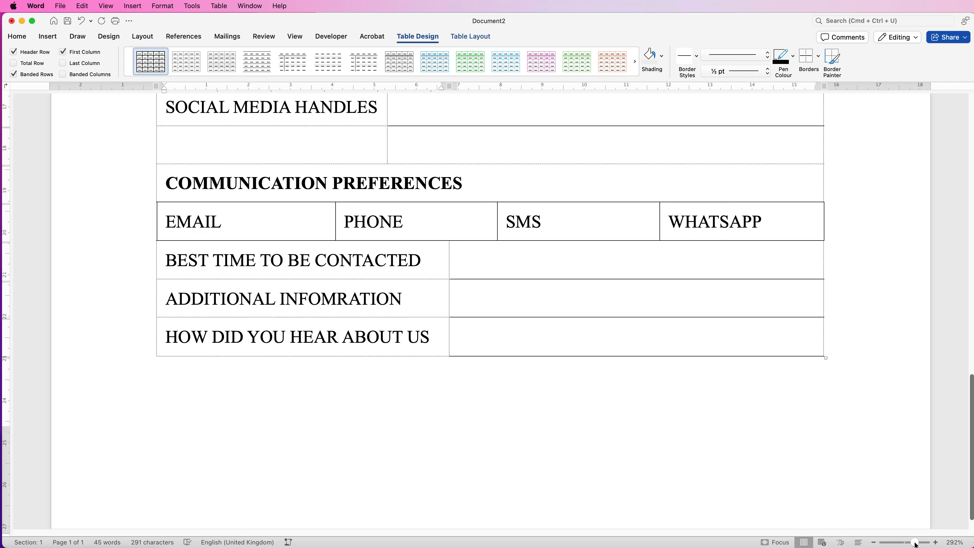
Select the entire form table and turn off the display of its gridlines
{"action": "left_click_drag", "start_coordinate": [915, 544], "coordinate": [906, 544]}
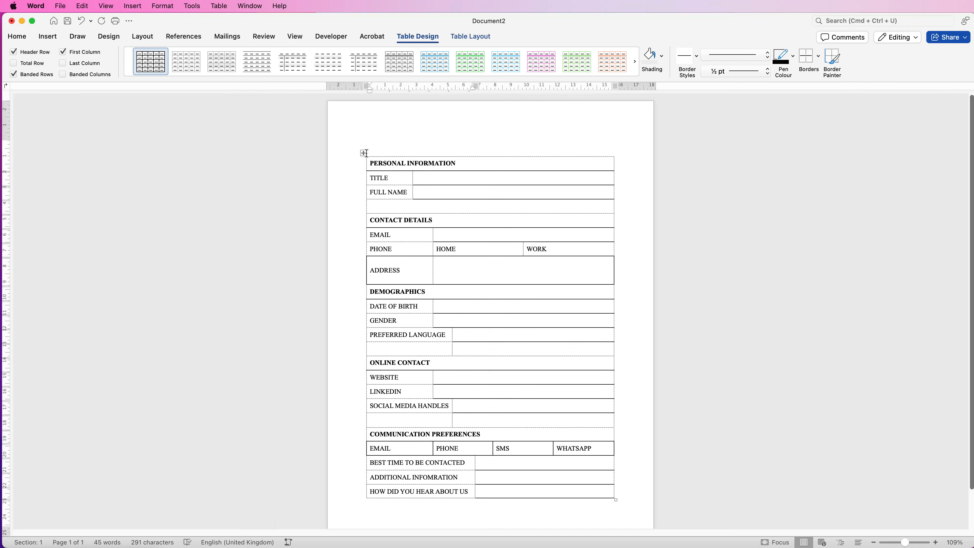
{"action": "left_click", "coordinate": [363, 152]}
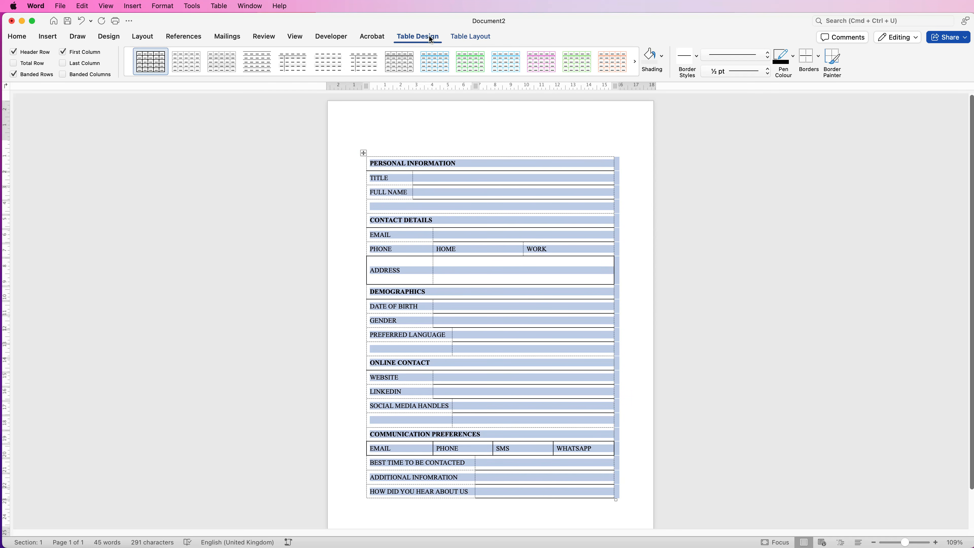
{"action": "left_click", "coordinate": [818, 59]}
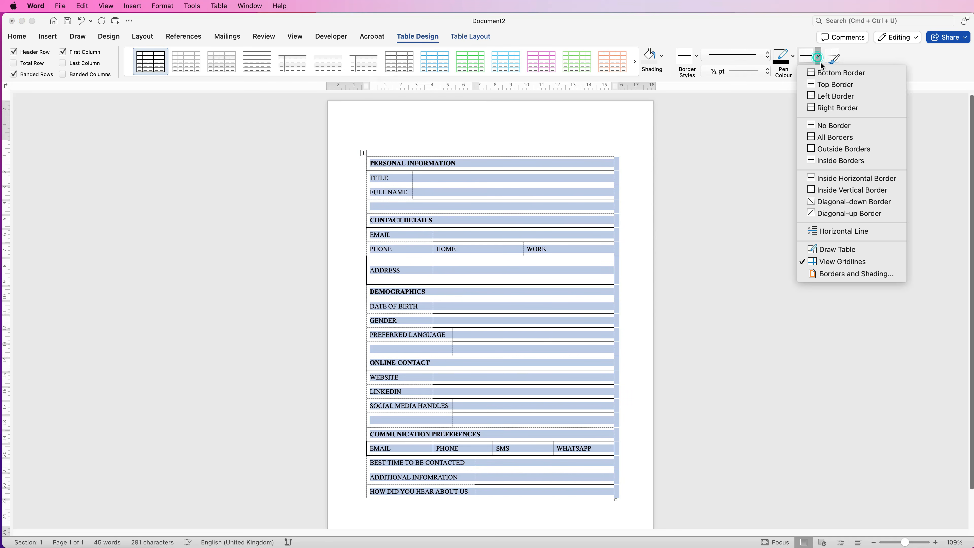
{"action": "left_click", "coordinate": [844, 263]}
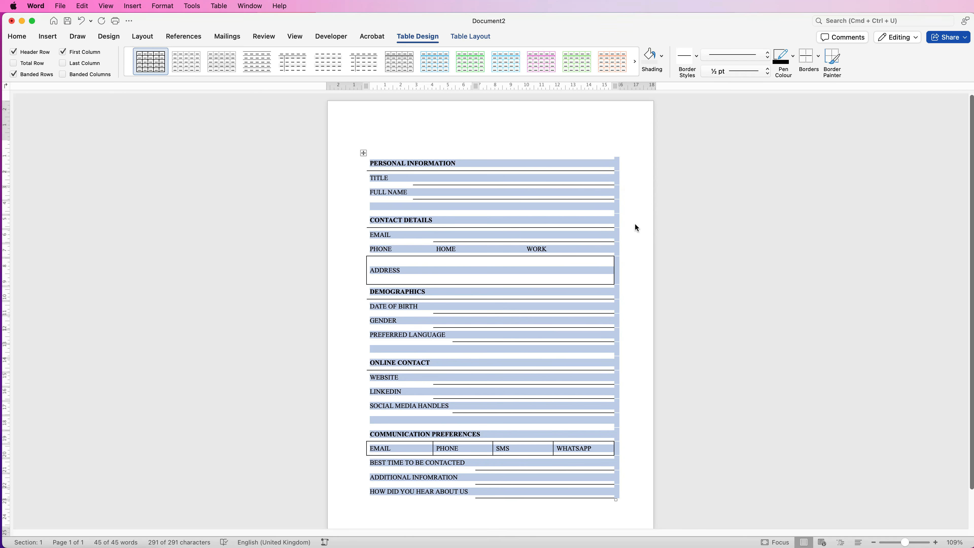
{"action": "left_click", "coordinate": [586, 128]}
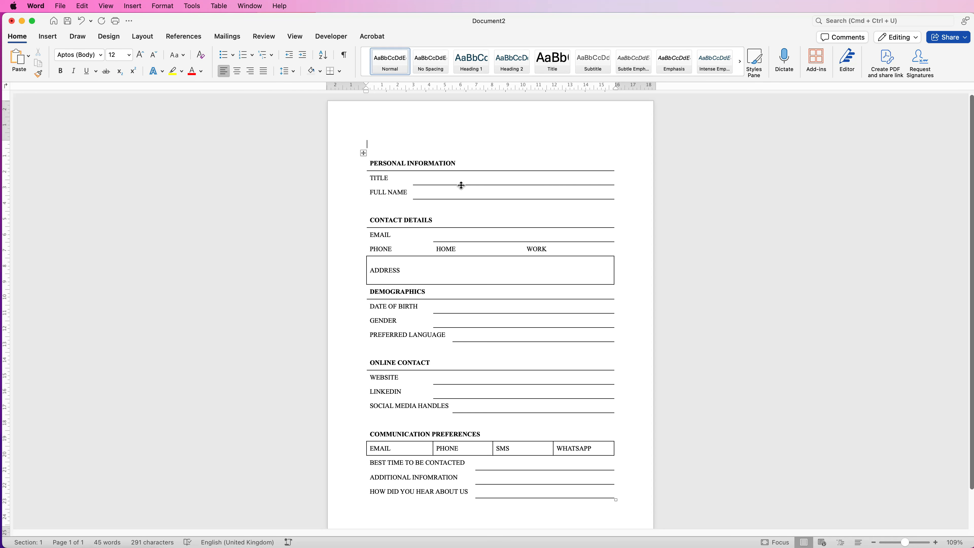
Insert a text box about 15.04 cm wide and 2.24 cm high above the table, reading INITIAL CONTACT FORM
{"action": "left_click", "coordinate": [50, 39]}
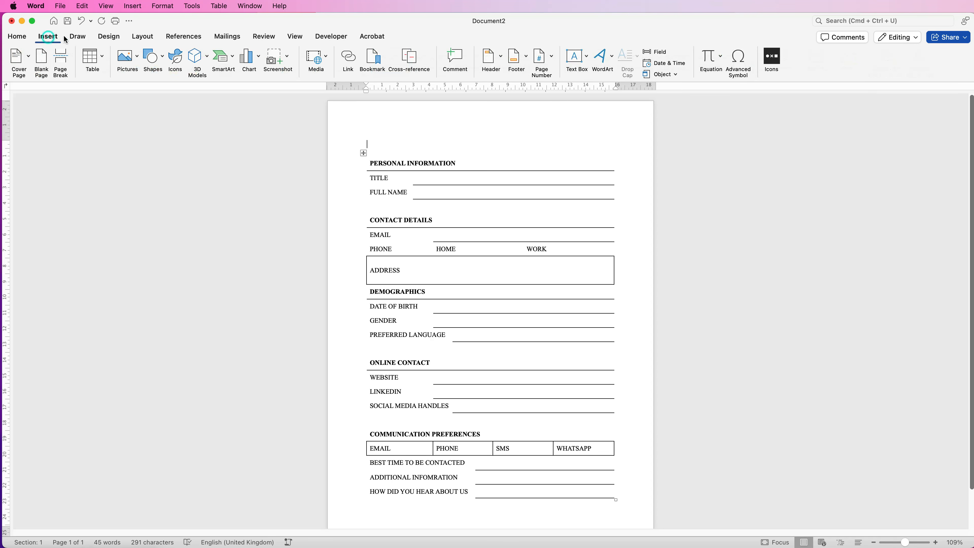
{"action": "left_click", "coordinate": [577, 58]}
{"action": "left_click", "coordinate": [591, 75]}
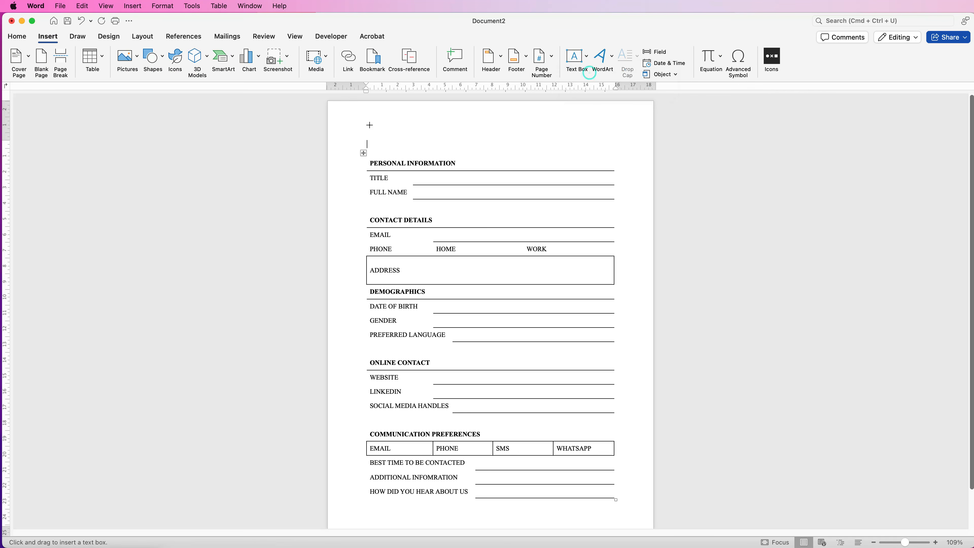
{"action": "left_click_drag", "start_coordinate": [377, 112], "coordinate": [611, 145]}
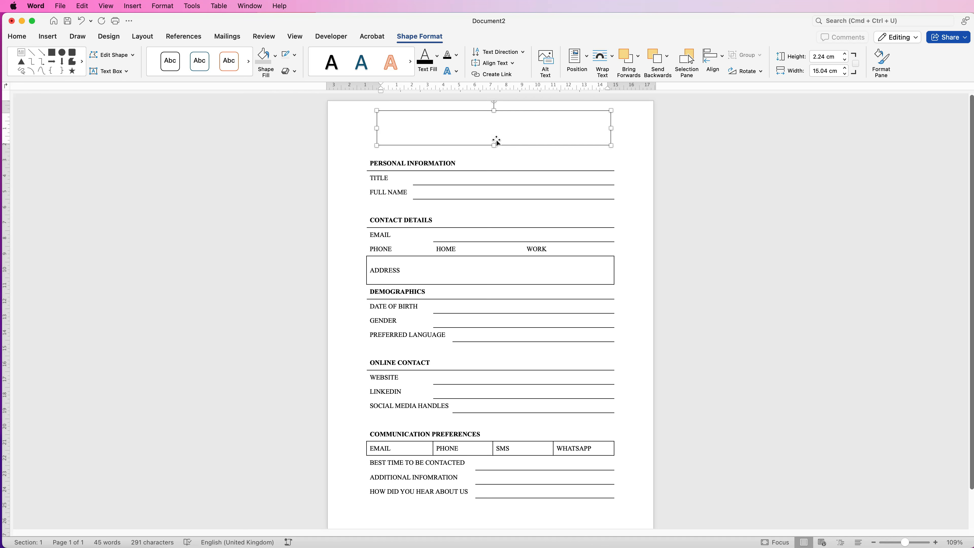
{"action": "type", "text": "INITIAL CONTACT FORM"}
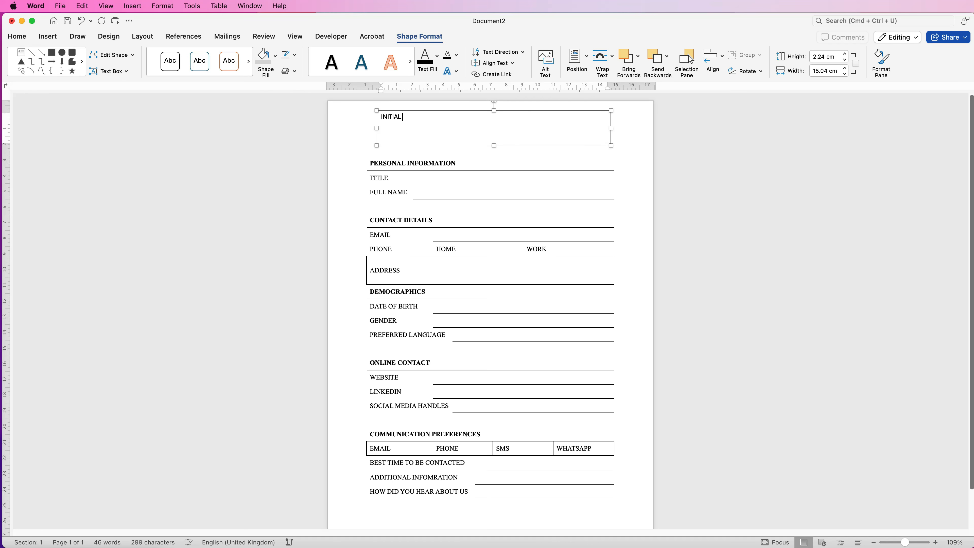
Set the title text box to No Outline and No Fill, and move it down slightly
{"action": "left_click", "coordinate": [360, 132]}
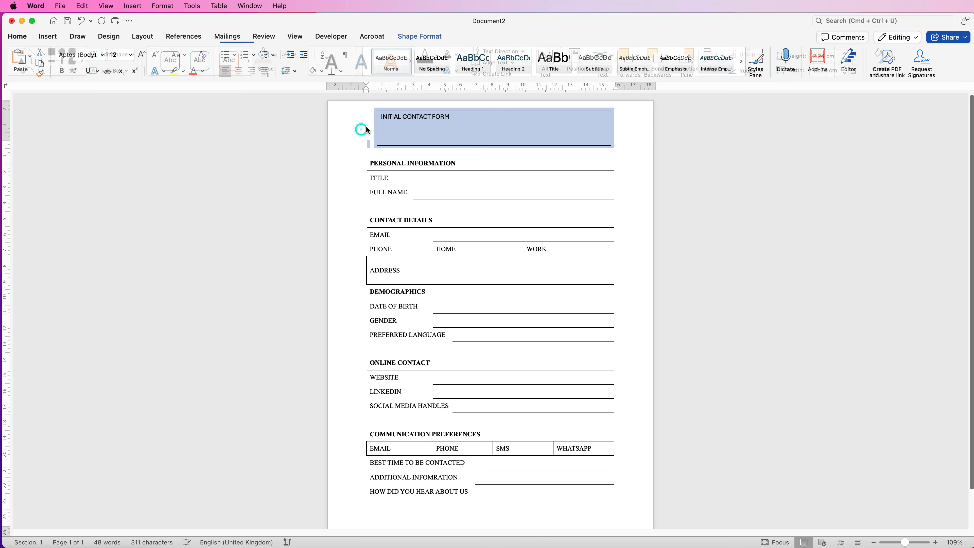
{"action": "left_click", "coordinate": [432, 117]}
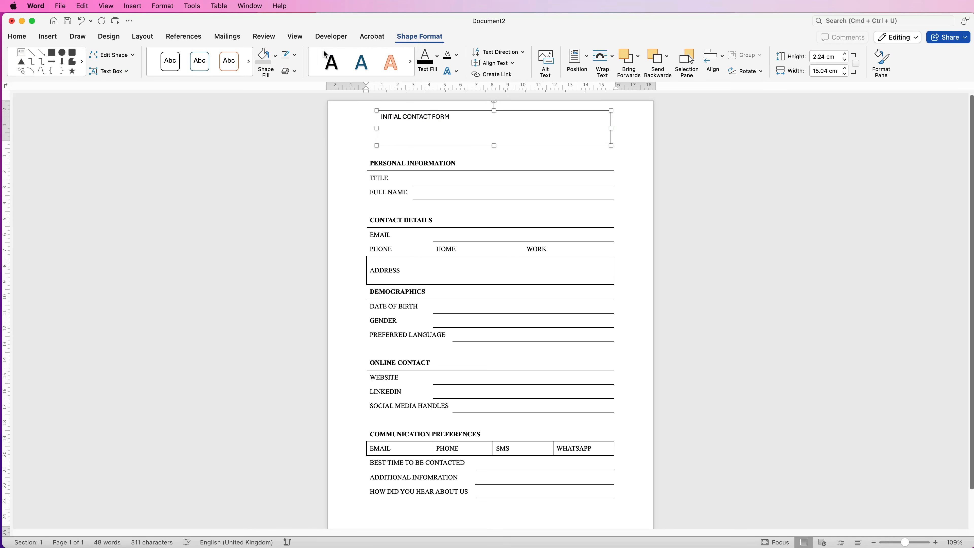
{"action": "left_click", "coordinate": [294, 56]}
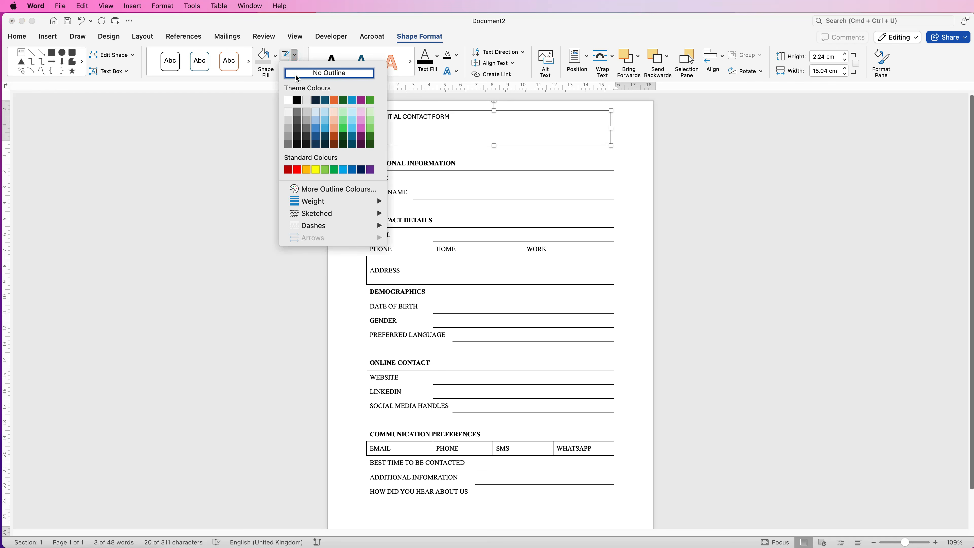
{"action": "left_click", "coordinate": [297, 73]}
{"action": "left_click", "coordinate": [276, 56]}
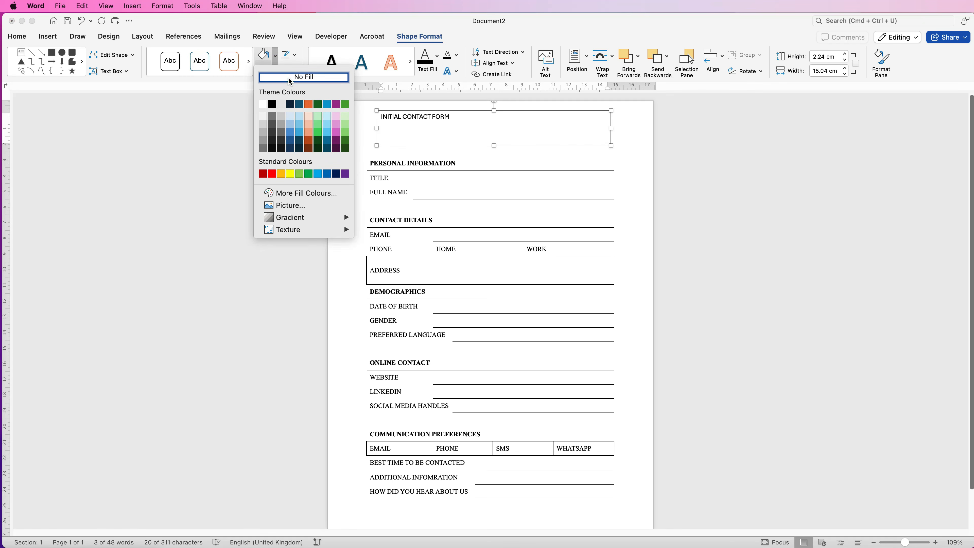
{"action": "left_click", "coordinate": [302, 80]}
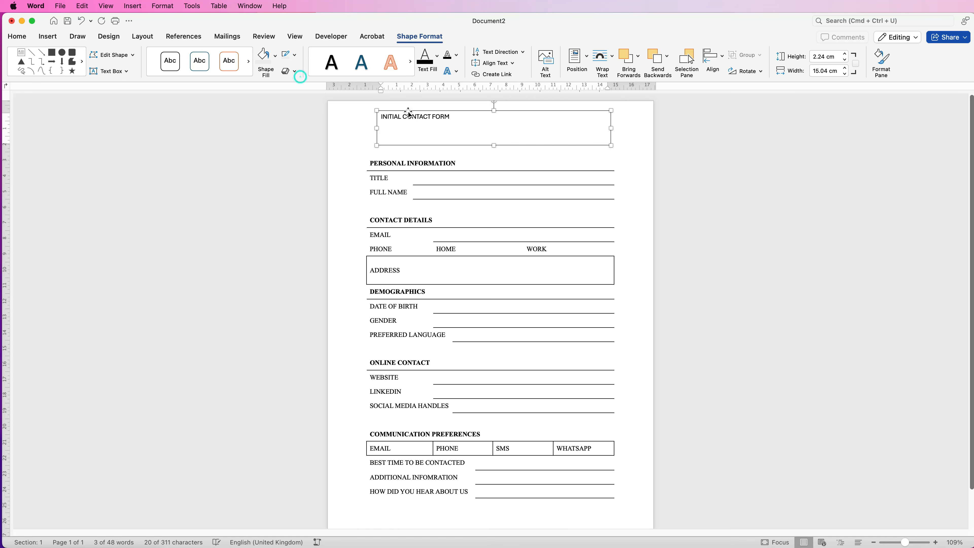
{"action": "mouse_move", "coordinate": [416, 117]}
{"action": "left_mouse_down"}
{"action": "mouse_move", "coordinate": [419, 174]}
{"action": "mouse_move", "coordinate": [415, 122]}
{"action": "left_mouse_up"}
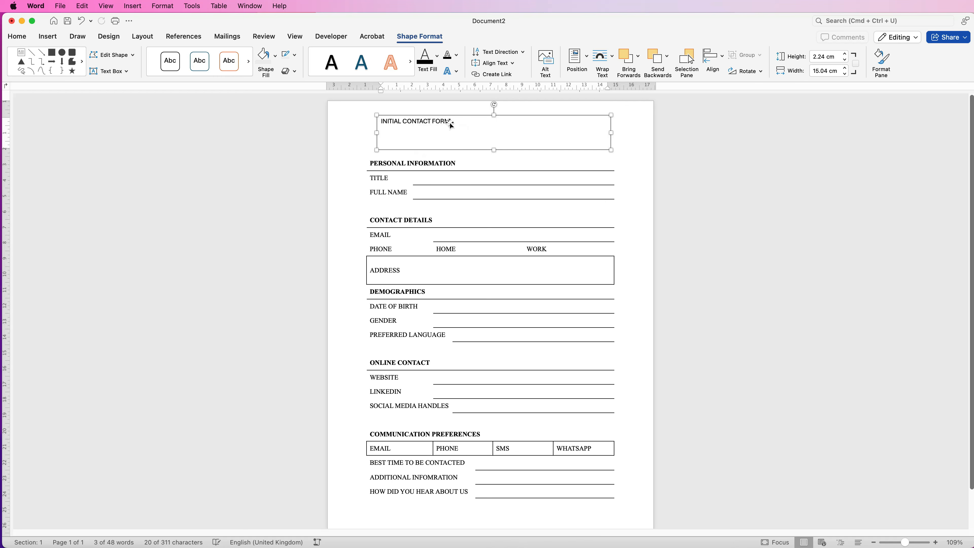
Change the font of the INITIAL CONTACT FORM title text to Abadi MT
{"action": "left_click_drag", "start_coordinate": [451, 123], "coordinate": [393, 122]}
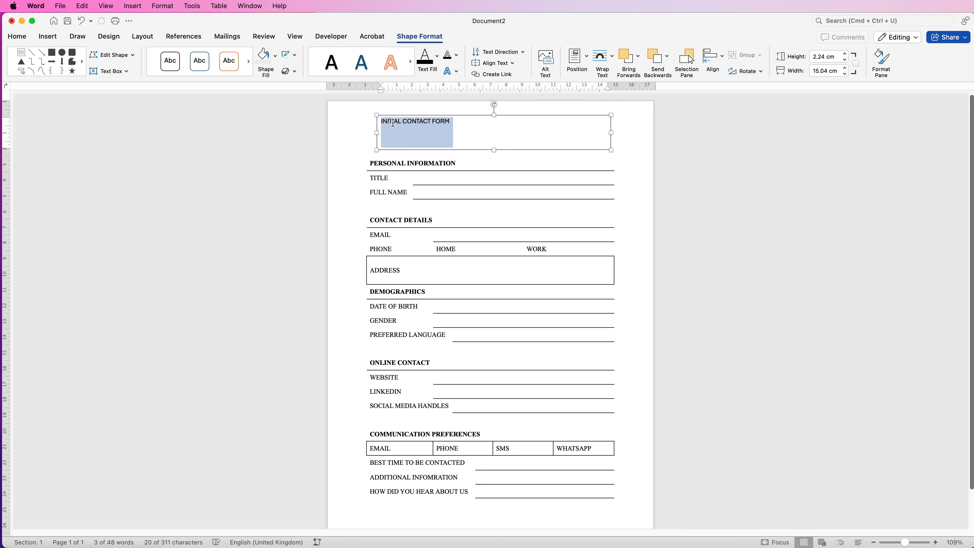
{"action": "left_click", "coordinate": [17, 37]}
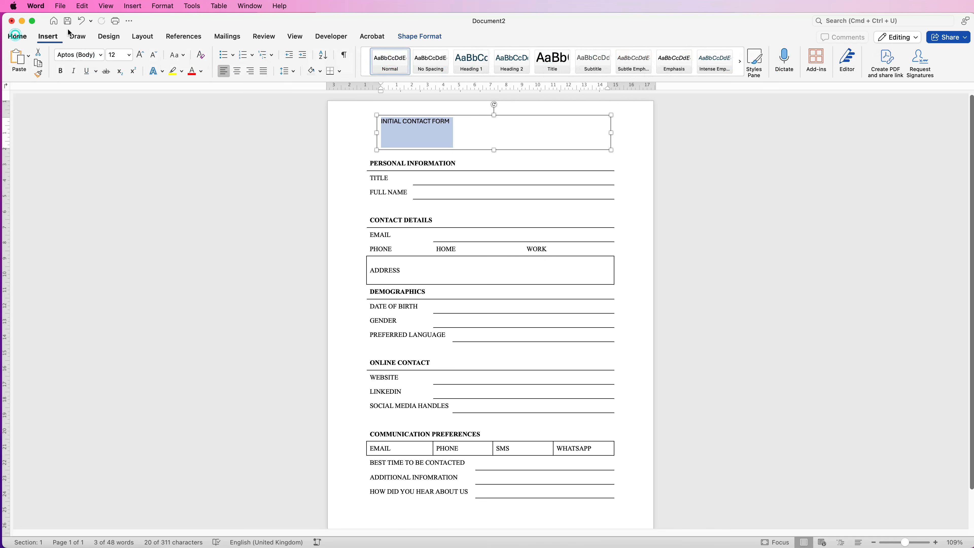
{"action": "left_click", "coordinate": [101, 55]}
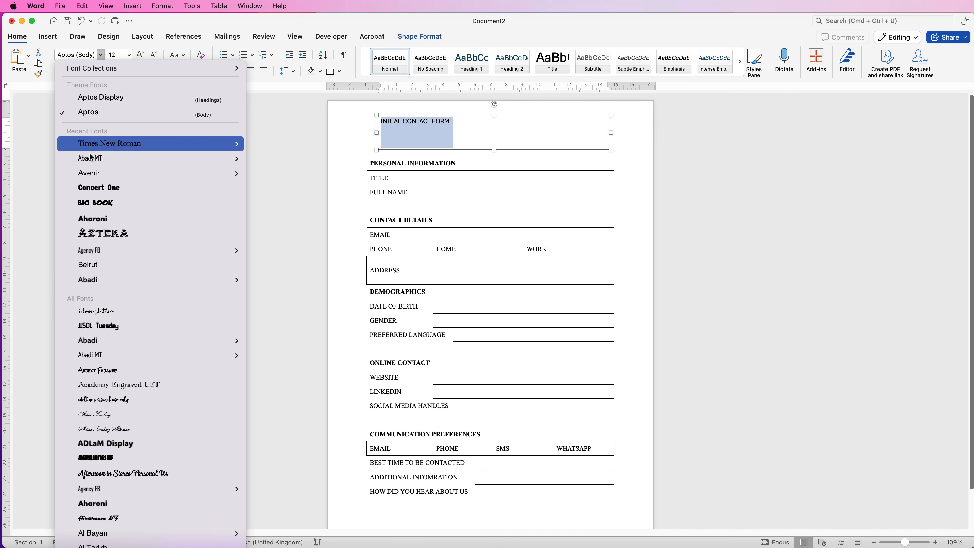
{"action": "mouse_move", "coordinate": [82, 162]}
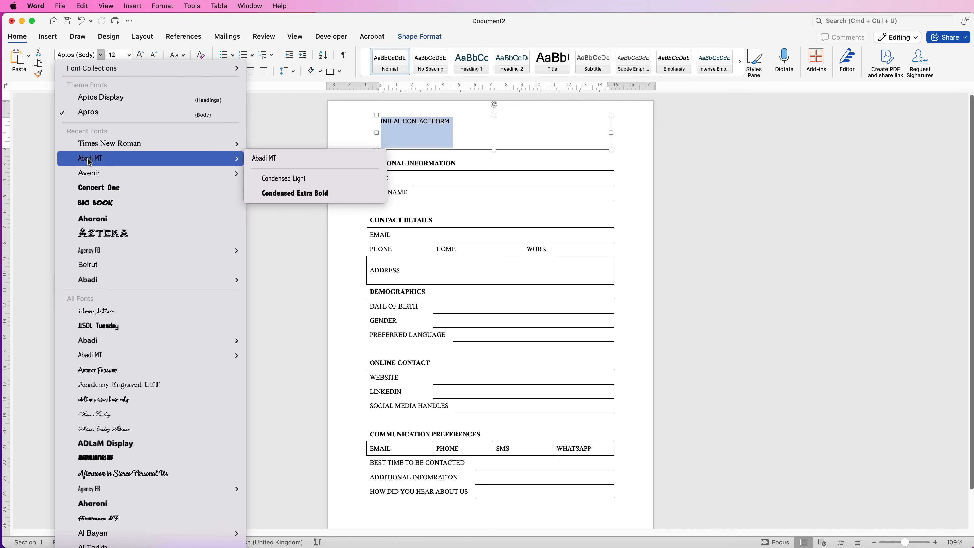
{"action": "left_click", "coordinate": [87, 160]}
Enlarge the title text to 36 pt and make it bold
{"action": "left_click", "coordinate": [140, 56]}
{"action": "left_click", "coordinate": [141, 57]}
{"action": "left_click", "coordinate": [140, 56]}
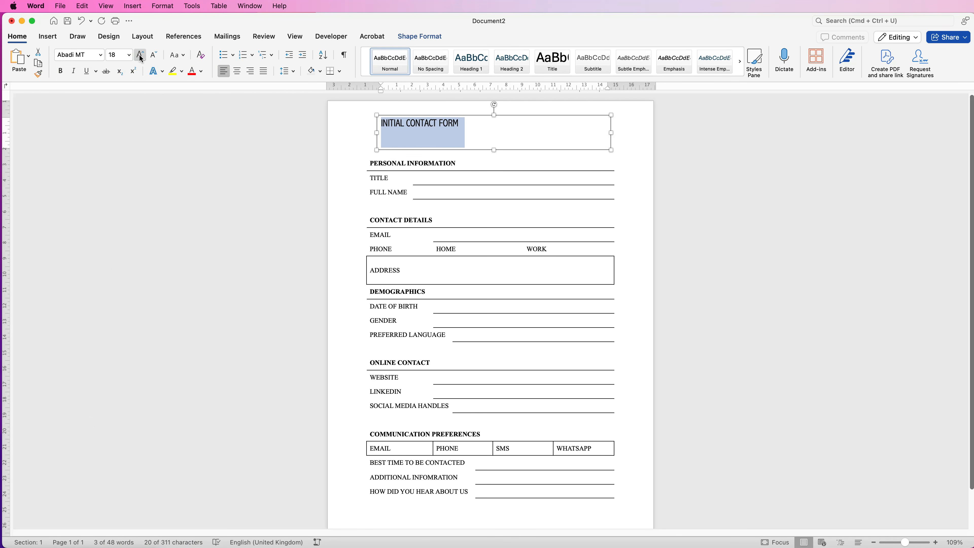
{"action": "left_click", "coordinate": [140, 57]}
{"action": "left_click", "coordinate": [140, 57]}
{"action": "left_click", "coordinate": [141, 56]}
{"action": "left_click", "coordinate": [141, 56]}
{"action": "left_click", "coordinate": [140, 56]}
{"action": "left_click", "coordinate": [140, 56]}
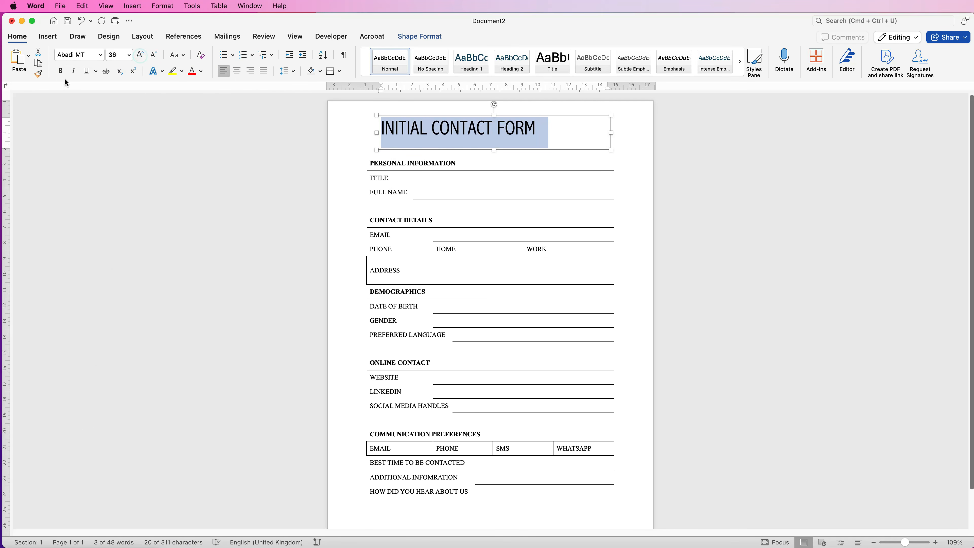
{"action": "left_click", "coordinate": [60, 71]}
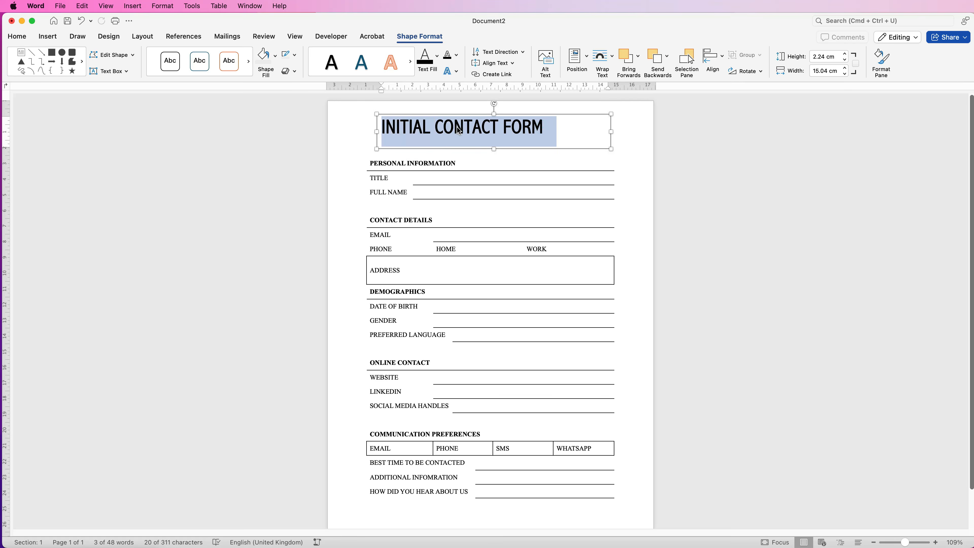
Expand the title's character spacing by 8 pt in the advanced font settings
{"action": "right_click", "coordinate": [463, 130]}
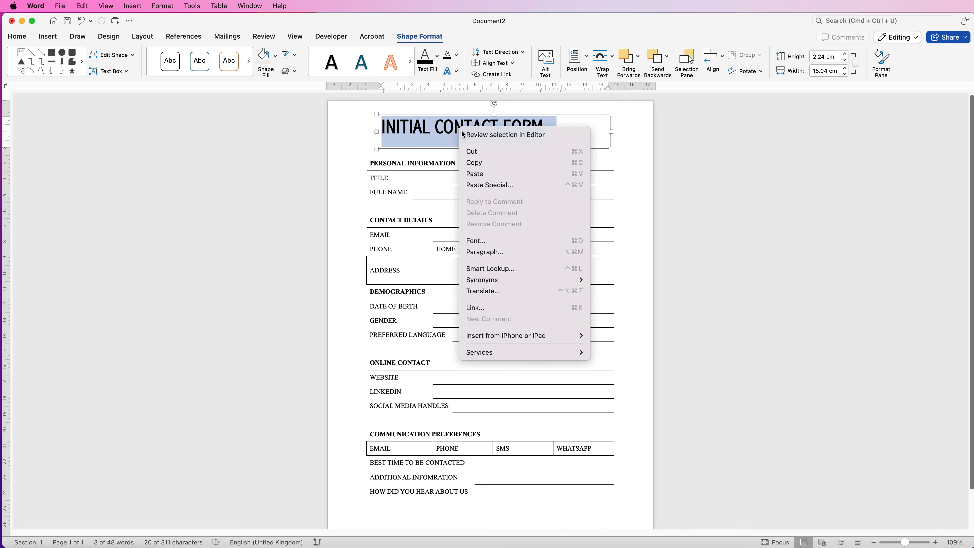
{"action": "left_click", "coordinate": [468, 244]}
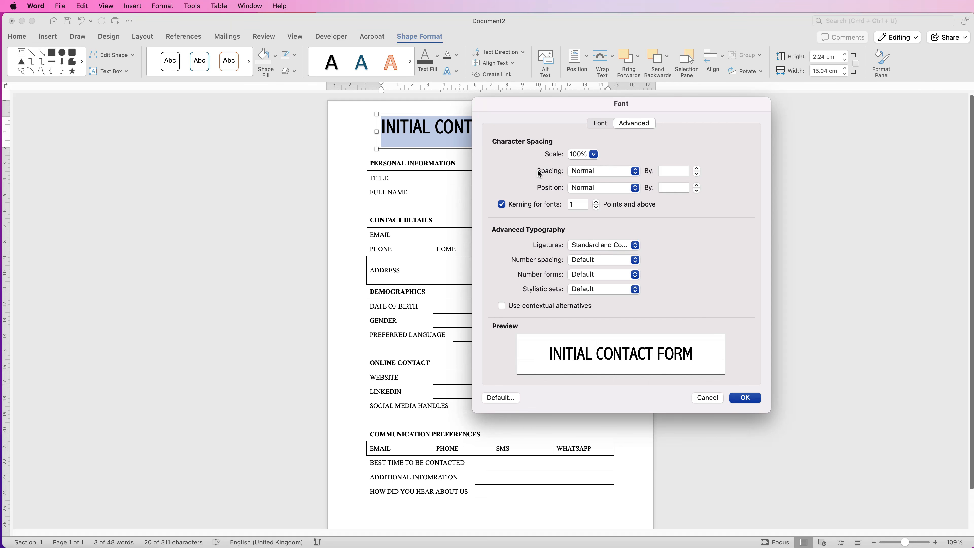
{"action": "left_click", "coordinate": [609, 172]}
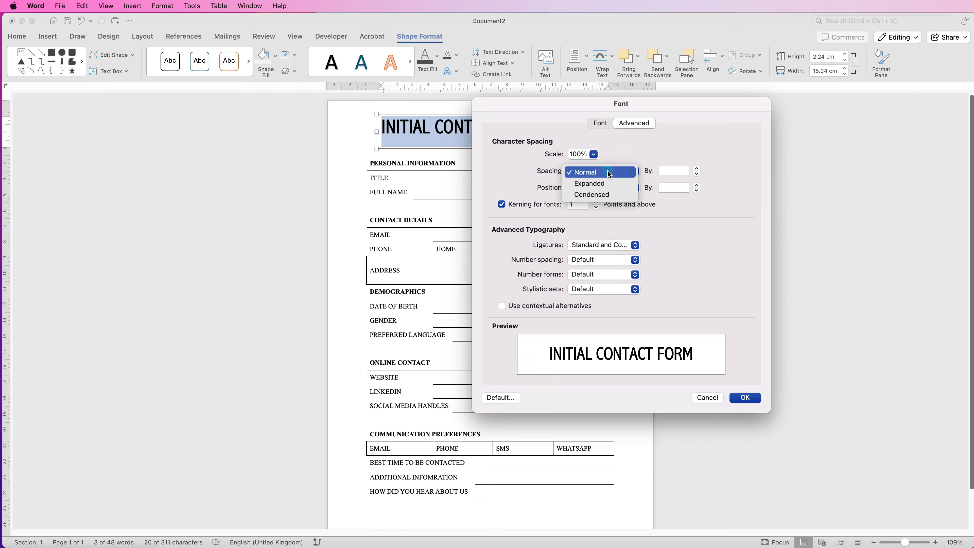
{"action": "left_click", "coordinate": [584, 185]}
{"action": "triple_click", "coordinate": [674, 172]}
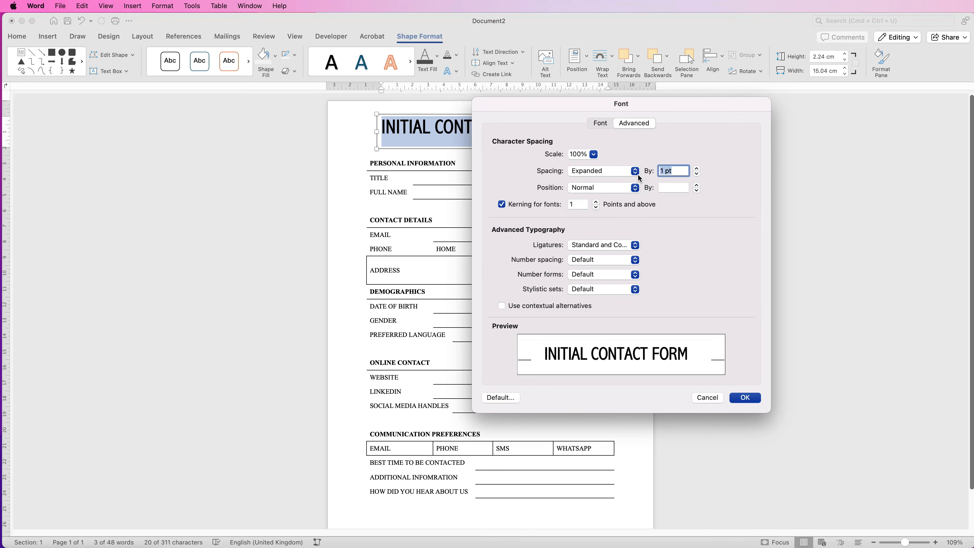
{"action": "type", "text": "8"}
{"action": "key", "text": "Return"}
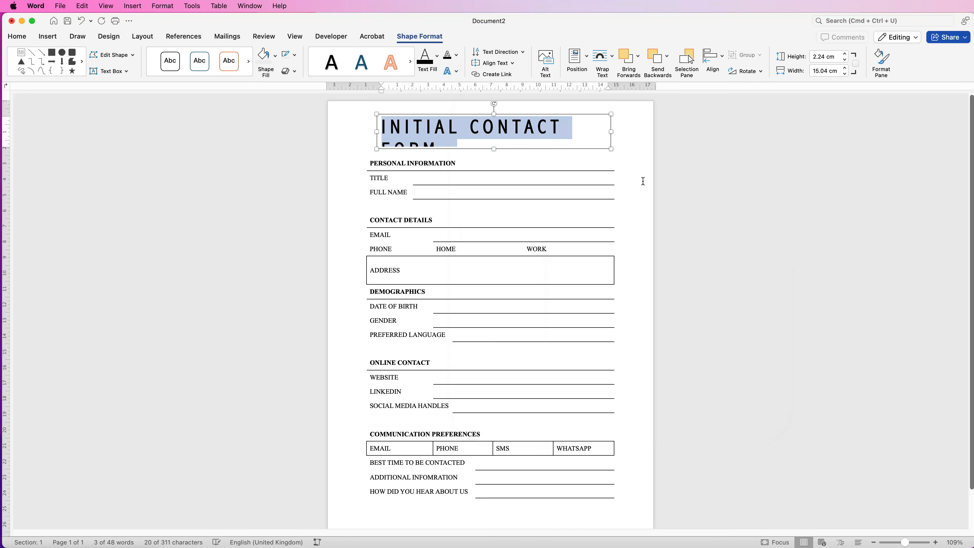
Widen the title text box to about 16.92 cm so the title fits one line, and centre its text
{"action": "left_click_drag", "start_coordinate": [612, 132], "coordinate": [641, 131]}
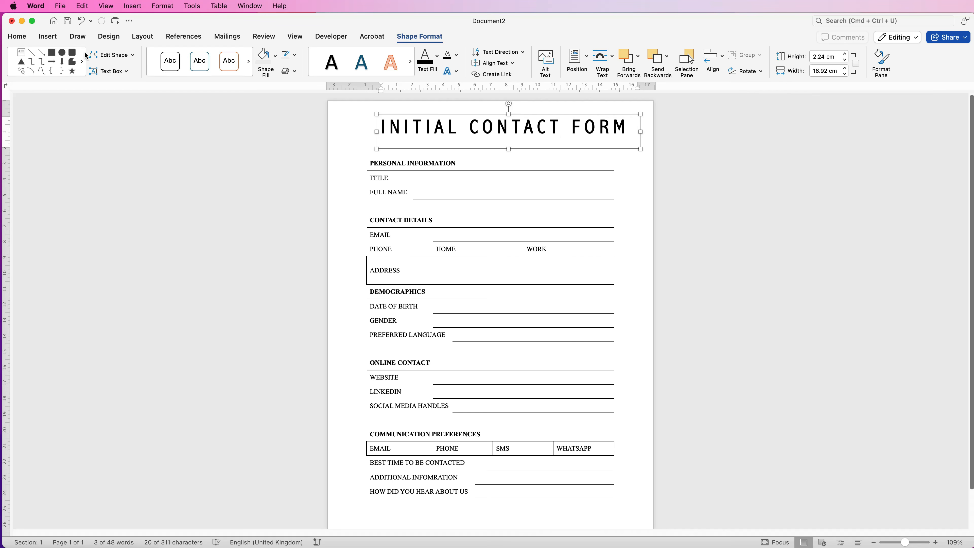
{"action": "left_click", "coordinate": [18, 37]}
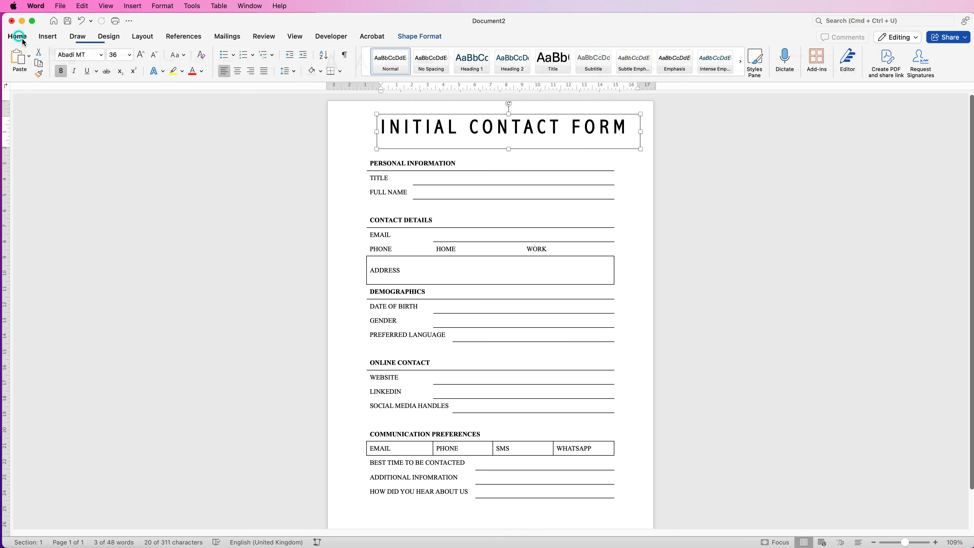
{"action": "left_click", "coordinate": [237, 72]}
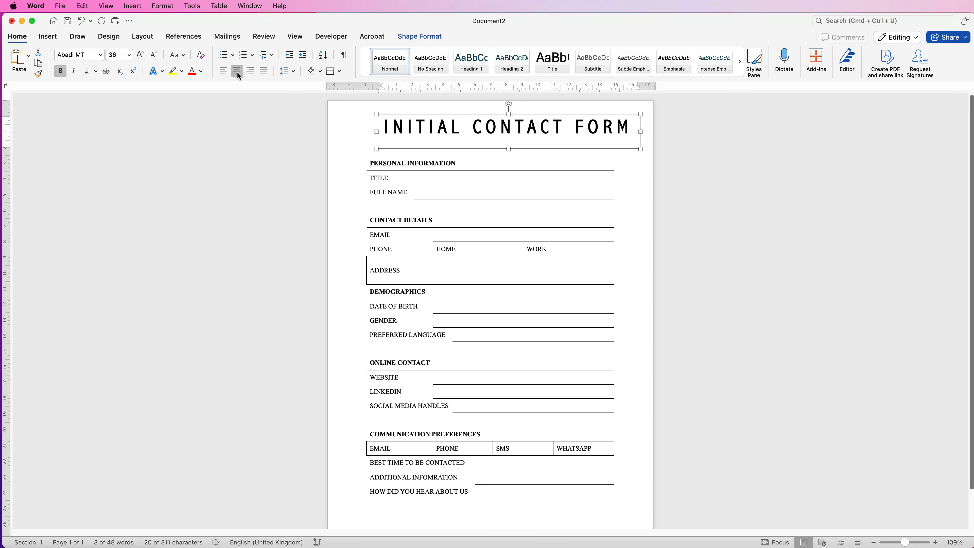
Align the title text box to the horizontal centre of the margins and nudge it down closer to the table
{"action": "left_click", "coordinate": [428, 37]}
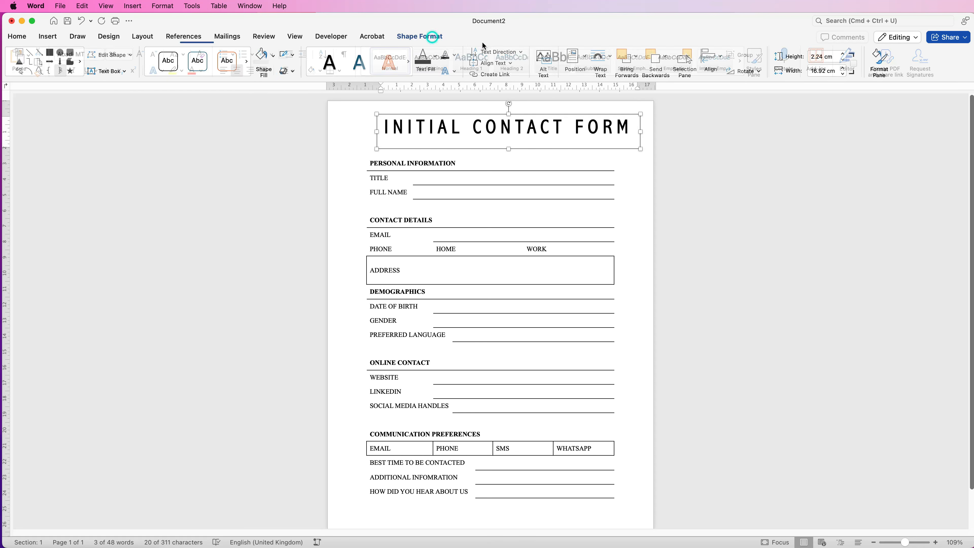
{"action": "left_click", "coordinate": [723, 58]}
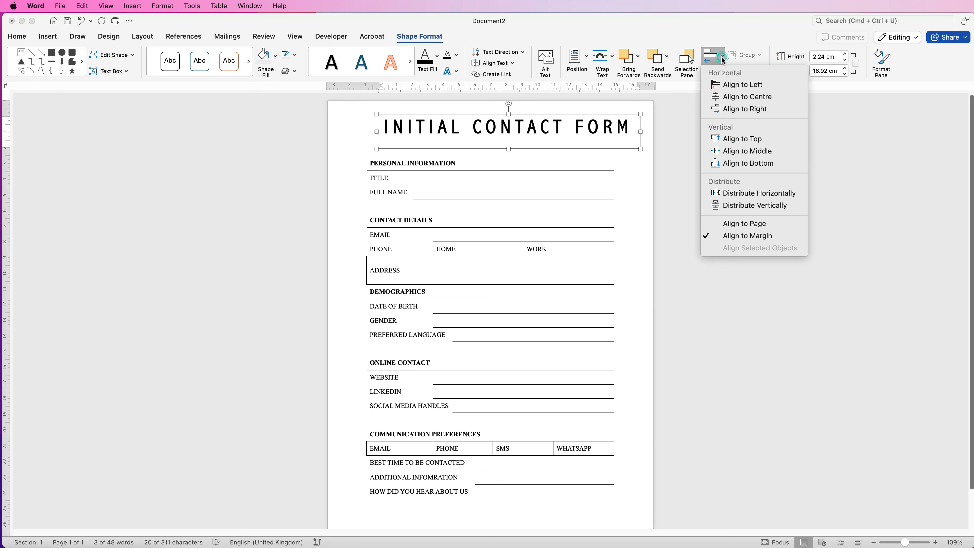
{"action": "left_click", "coordinate": [732, 96]}
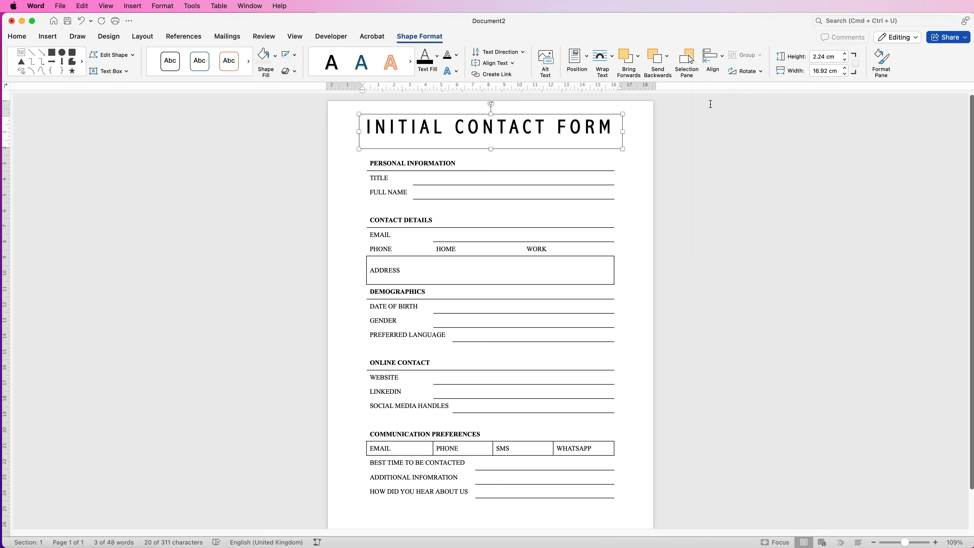
{"action": "key", "text": "Down"}
{"action": "key", "text": "Down"}
{"action": "key", "text": "Down"}
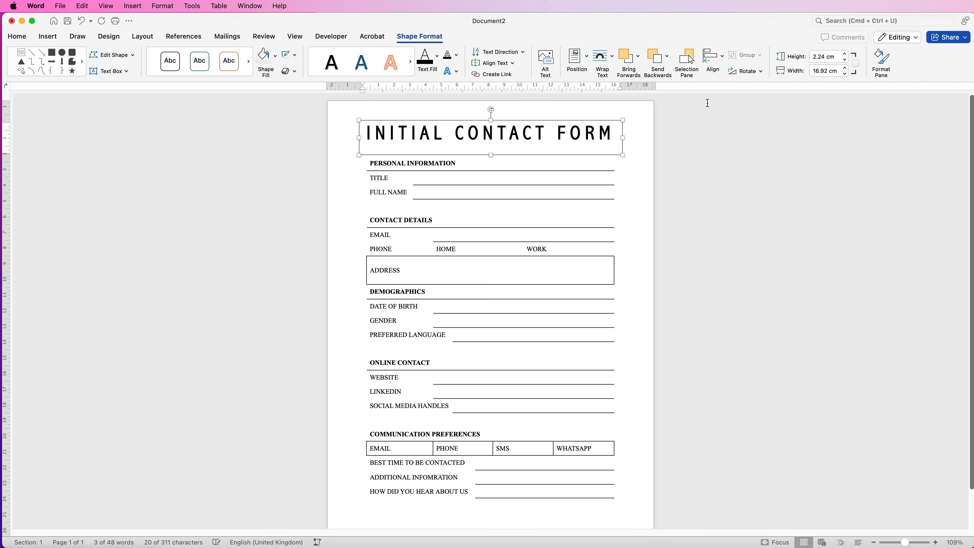
{"action": "left_click", "coordinate": [491, 161]}
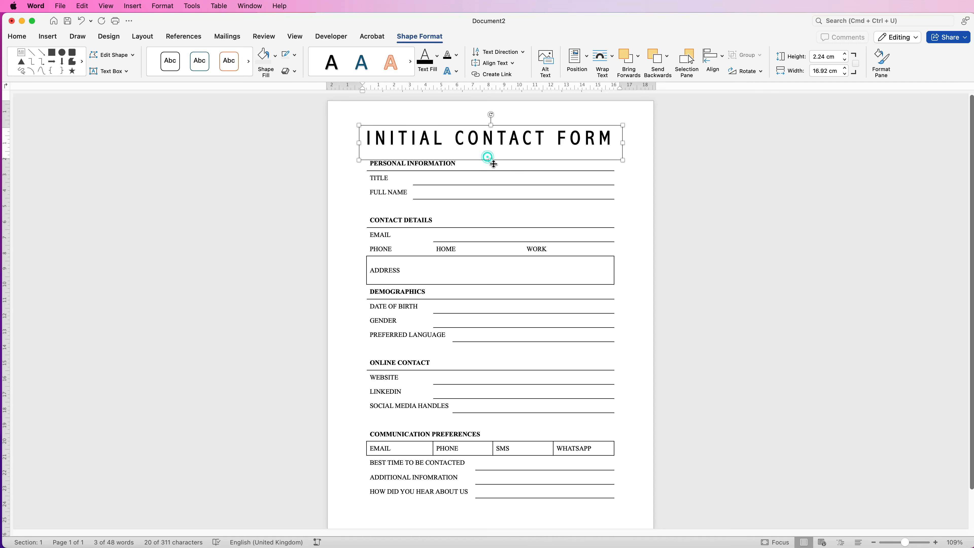
{"action": "double_click", "coordinate": [492, 161]}
{"action": "left_click_drag", "start_coordinate": [414, 159], "coordinate": [415, 152]}
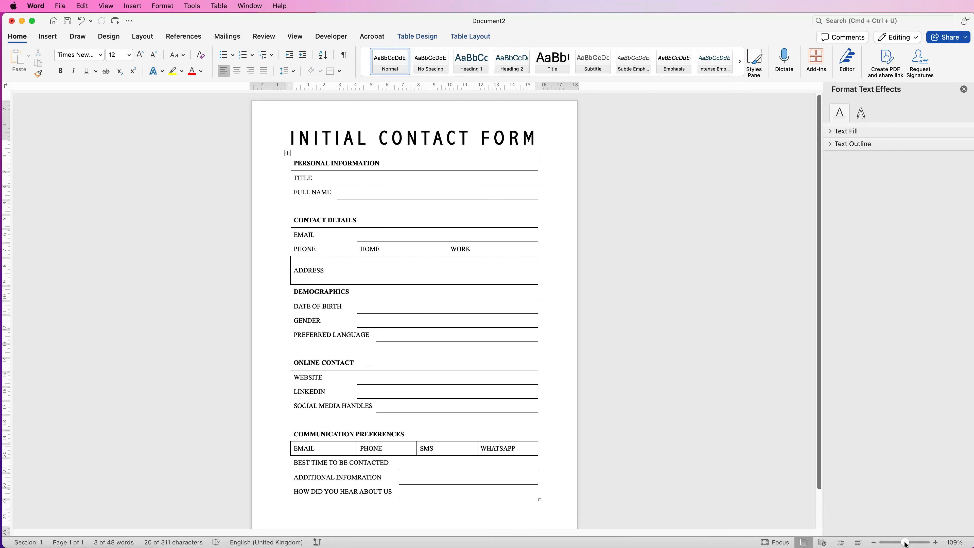
Reduce the font size of the INITIAL CONTACT FORM title by one step
{"action": "left_click_drag", "start_coordinate": [905, 543], "coordinate": [899, 543]}
{"action": "left_click", "coordinate": [450, 174]}
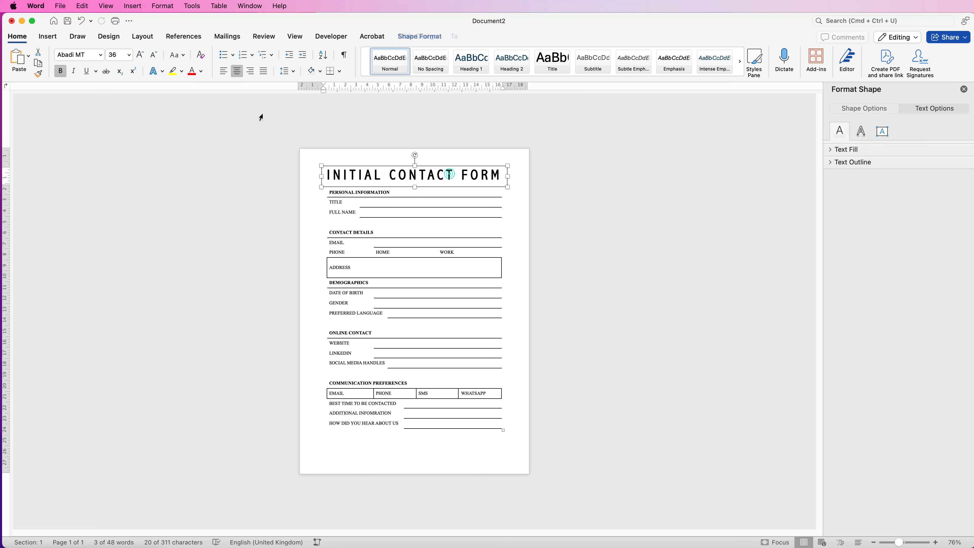
{"action": "left_click", "coordinate": [154, 55]}
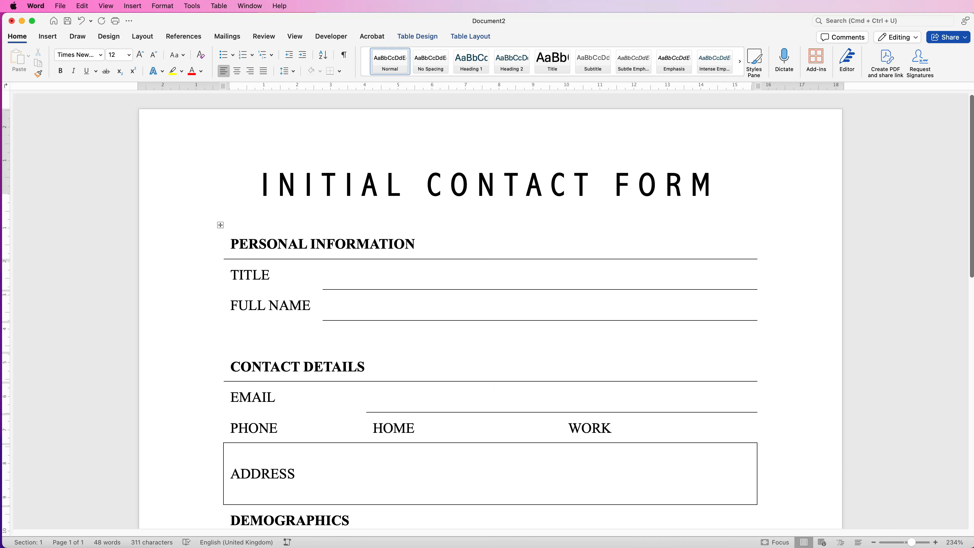
Draw a rectangle over the title, about 2.54 cm high and 21.59 cm wide, spanning the page from edge to edge
{"action": "left_click_drag", "start_coordinate": [973, 29], "coordinate": [705, 32]}
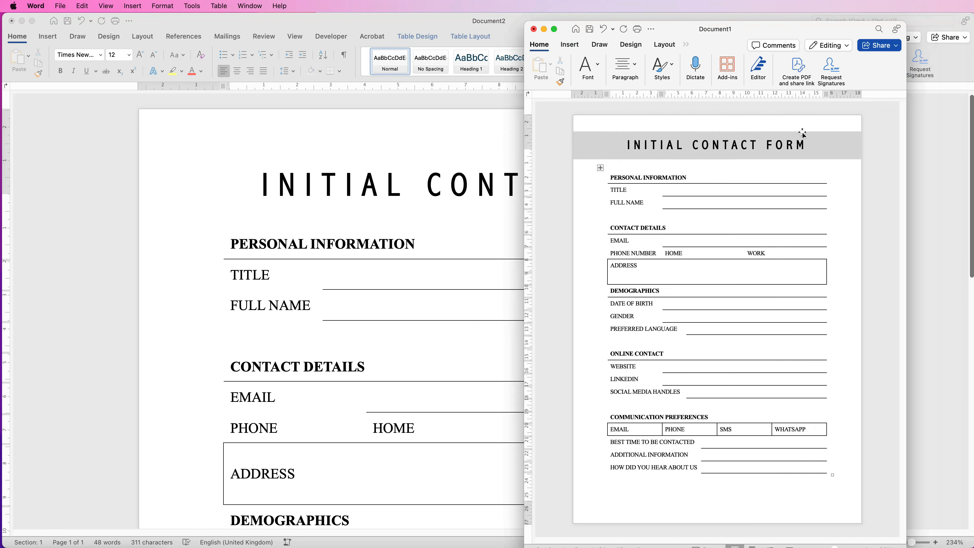
{"action": "left_click_drag", "start_coordinate": [770, 26], "coordinate": [973, 15]}
{"action": "left_click", "coordinate": [47, 36]}
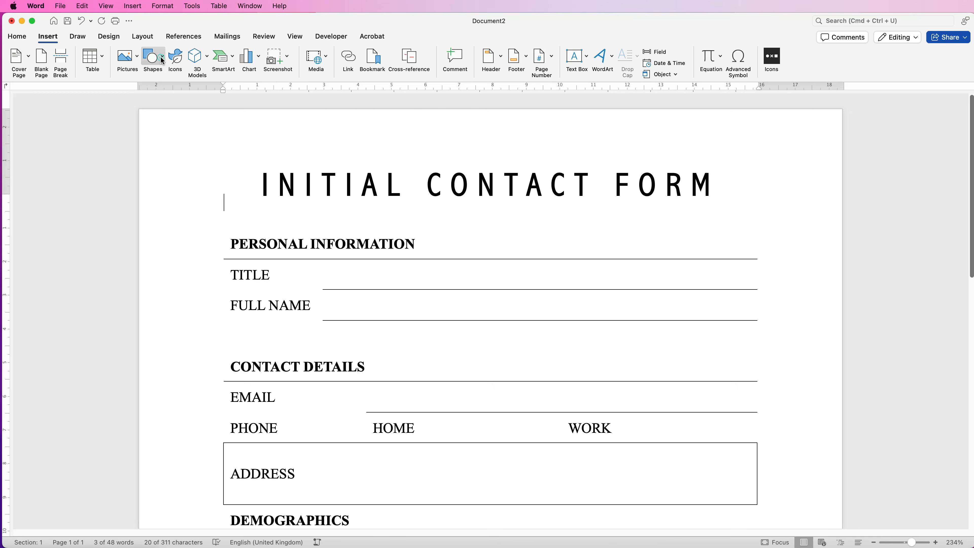
{"action": "left_click", "coordinate": [162, 61]}
{"action": "left_click", "coordinate": [153, 179]}
{"action": "mouse_move", "coordinate": [167, 141]}
{"action": "left_mouse_down"}
{"action": "mouse_move", "coordinate": [171, 151]}
{"action": "mouse_move", "coordinate": [502, 230]}
{"action": "mouse_move", "coordinate": [857, 230]}
{"action": "left_mouse_up"}
{"action": "left_click_drag", "start_coordinate": [167, 183], "coordinate": [139, 182]}
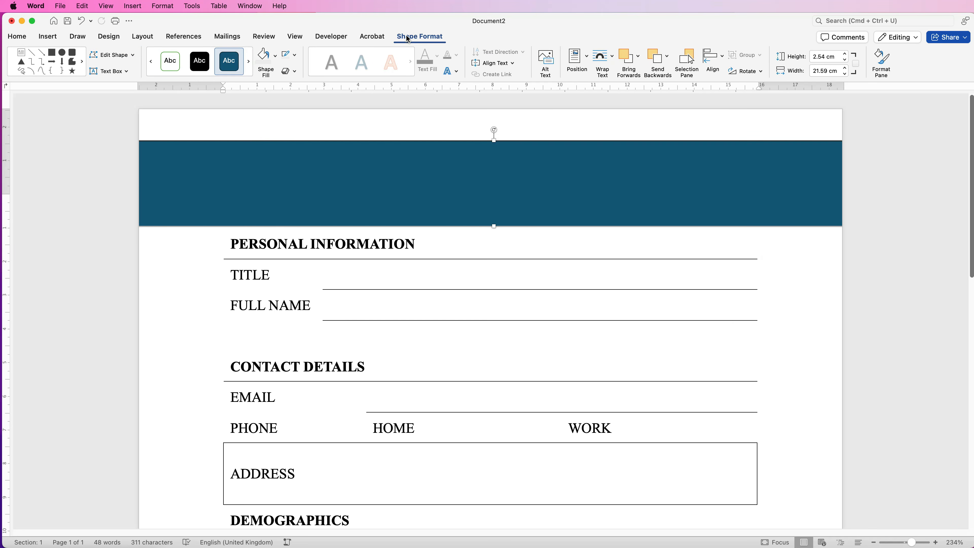
Remove the rectangle's outline and fill it with light grey
{"action": "left_click", "coordinate": [295, 58]}
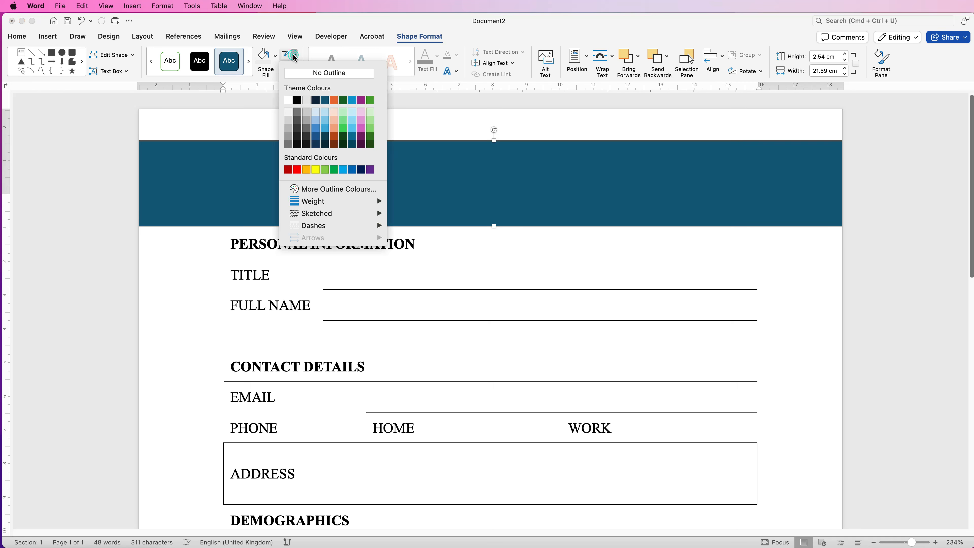
{"action": "left_click", "coordinate": [300, 74]}
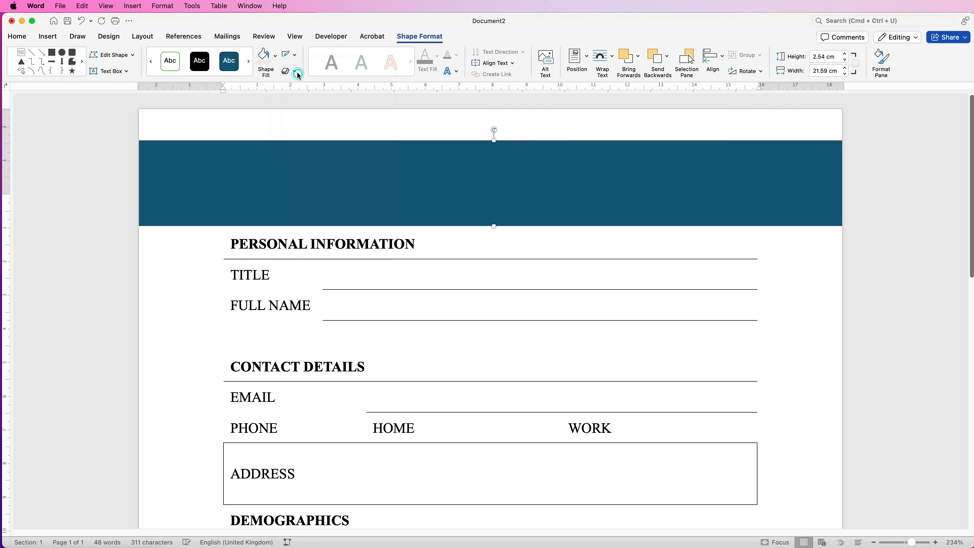
{"action": "left_click", "coordinate": [275, 58]}
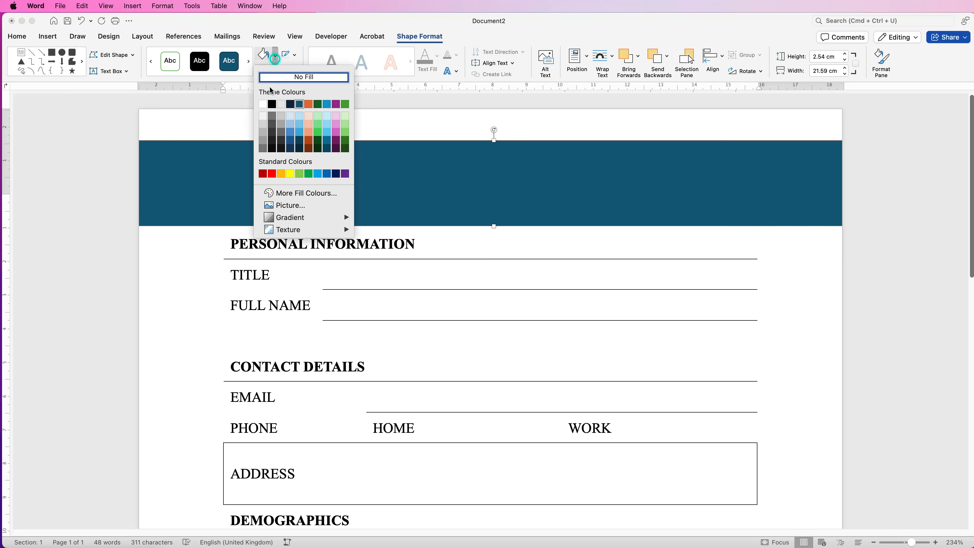
{"action": "left_click", "coordinate": [263, 124]}
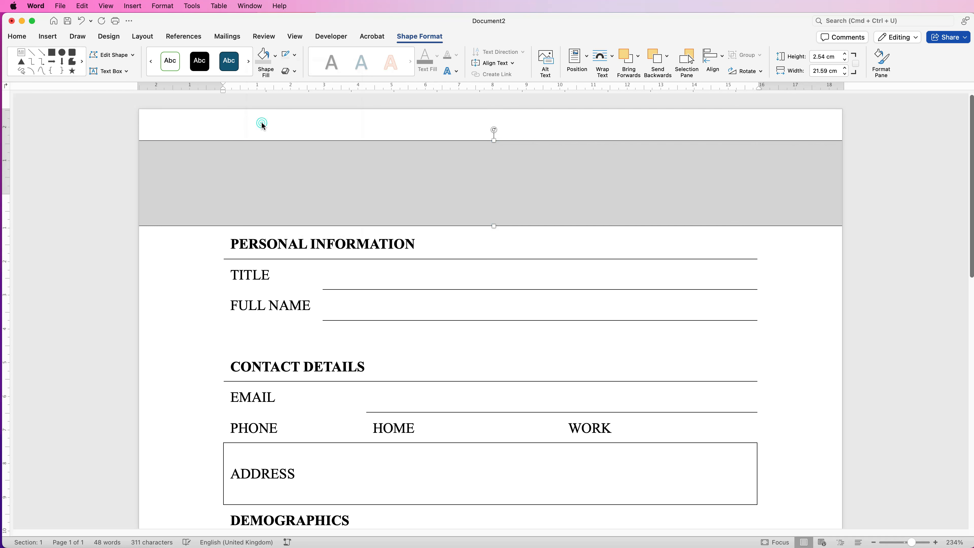
Send the grey rectangle to the back and shorten it to about 2.22 cm, positioned so the title sits vertically centred in it
{"action": "left_click", "coordinate": [667, 60]}
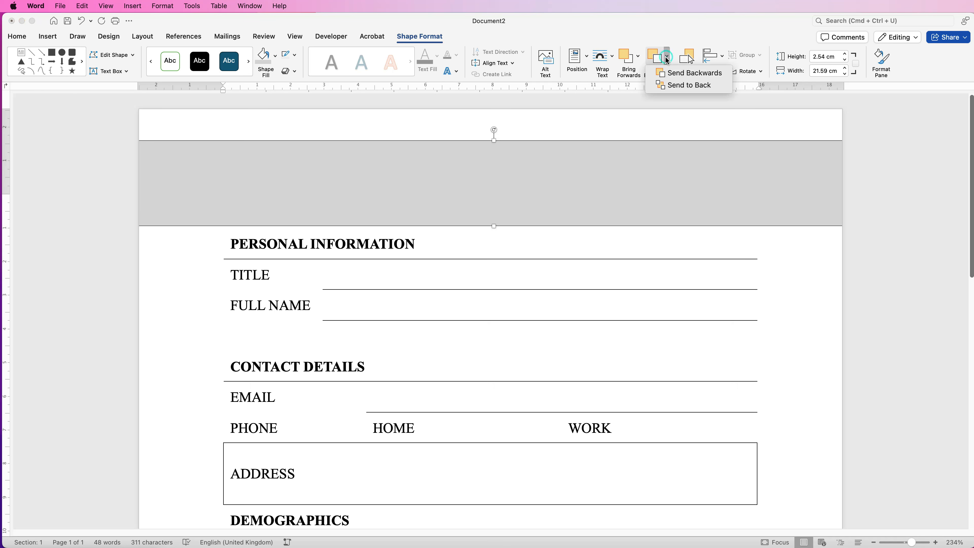
{"action": "left_click", "coordinate": [677, 86]}
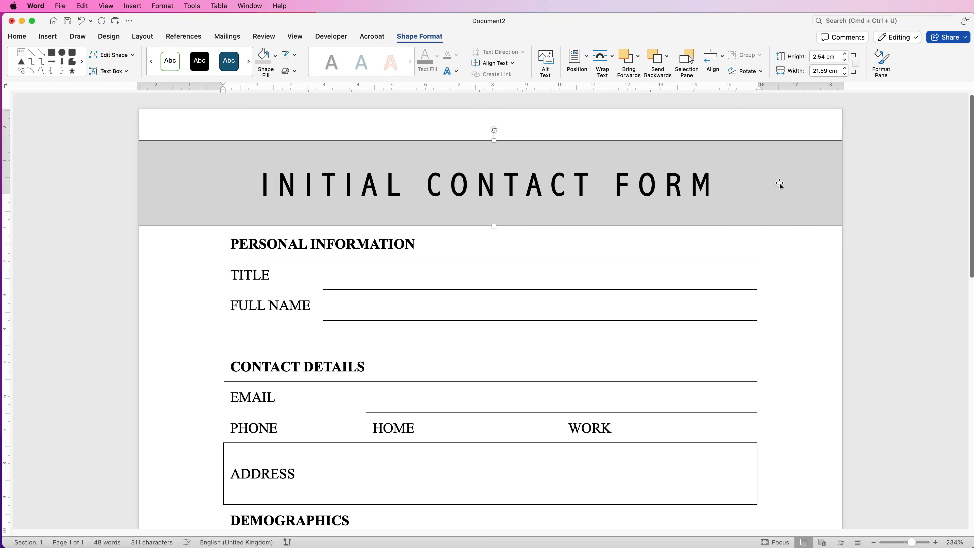
{"action": "left_click_drag", "start_coordinate": [494, 226], "coordinate": [493, 216]}
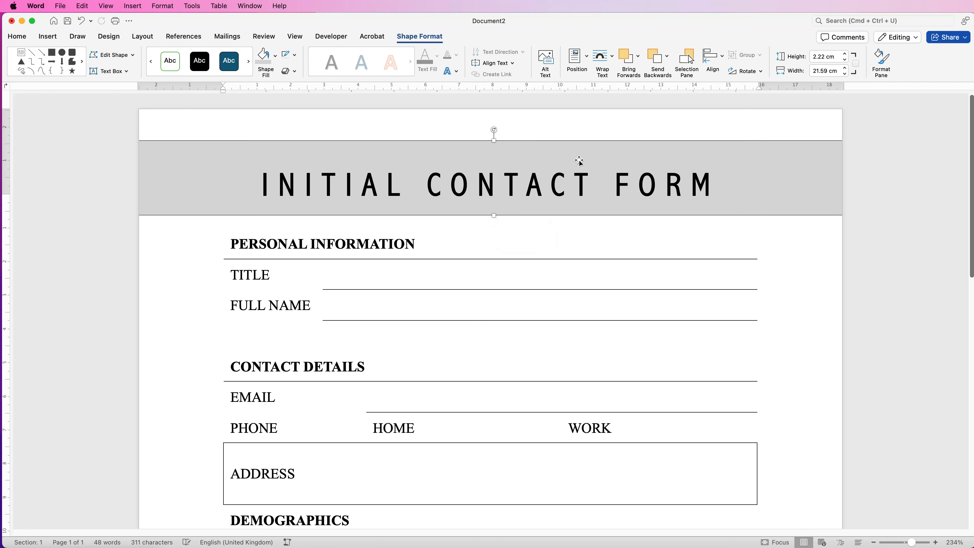
{"action": "left_click_drag", "start_coordinate": [579, 162], "coordinate": [579, 164]}
{"action": "left_click_drag", "start_coordinate": [578, 170], "coordinate": [578, 166]}
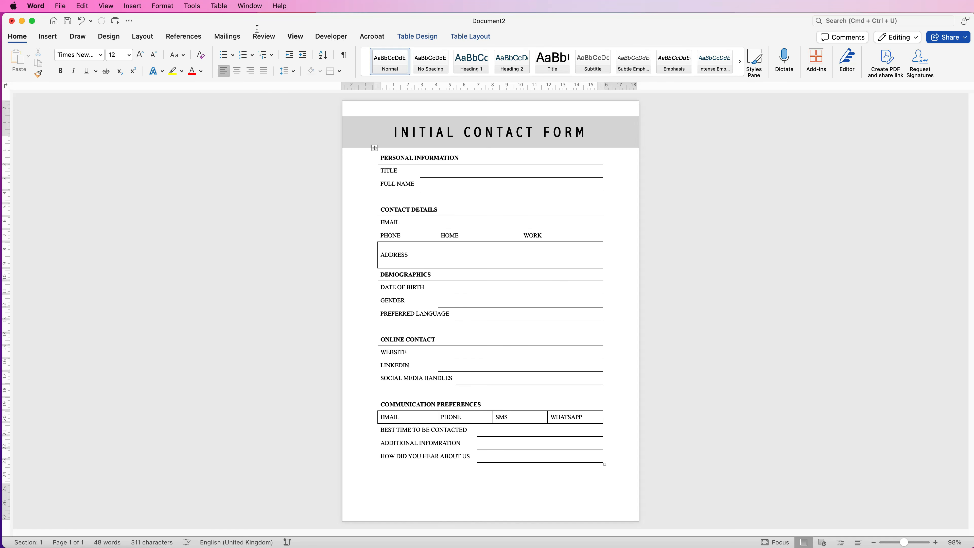
Check in the Ribbon & Toolbar preferences whether Developer is enabled among the main tabs, without changing anything
{"action": "left_click", "coordinate": [38, 5]}
{"action": "left_click", "coordinate": [48, 37]}
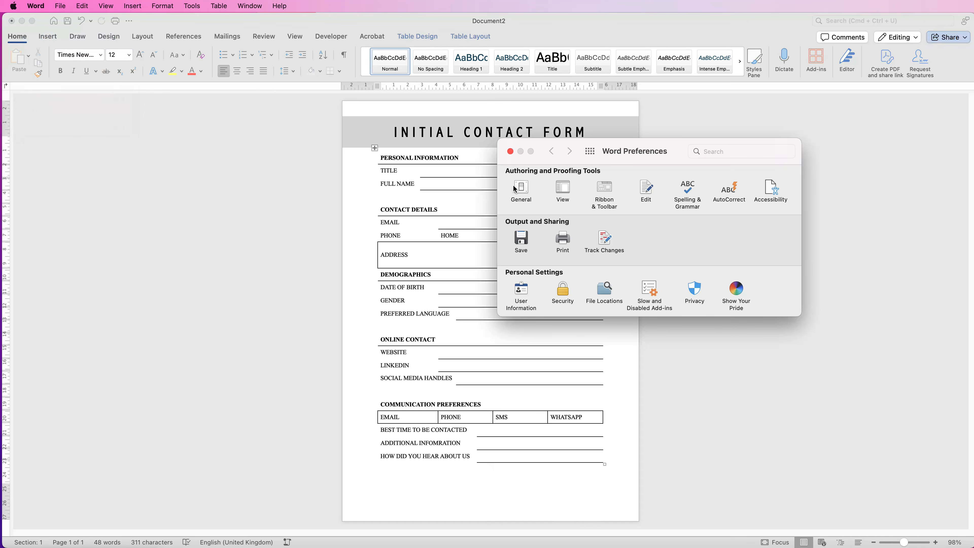
{"action": "left_click", "coordinate": [604, 188]}
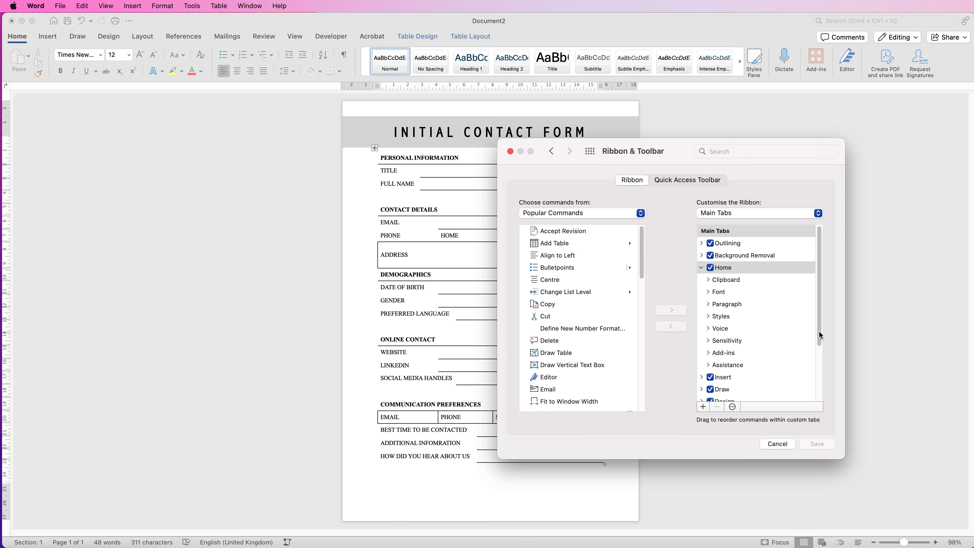
{"action": "left_click_drag", "start_coordinate": [817, 346], "coordinate": [813, 406]}
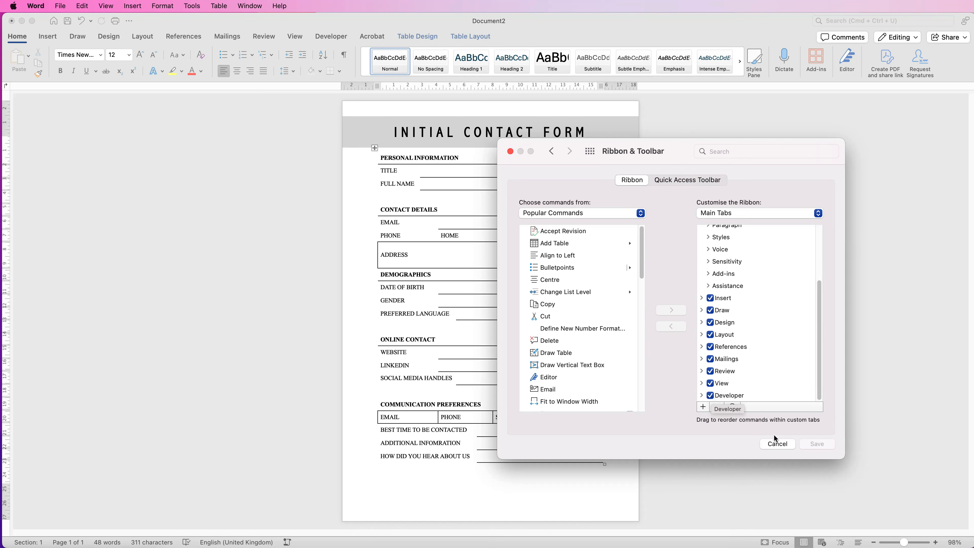
{"action": "left_click", "coordinate": [779, 443]}
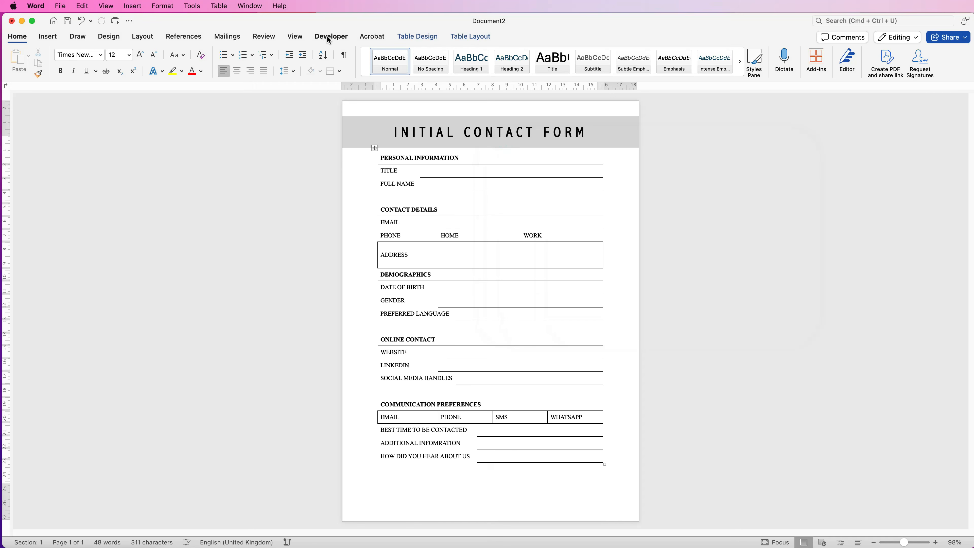
Insert a text form field in the cell beside TITLE, and switch form field shading off and back on
{"action": "left_click", "coordinate": [330, 37]}
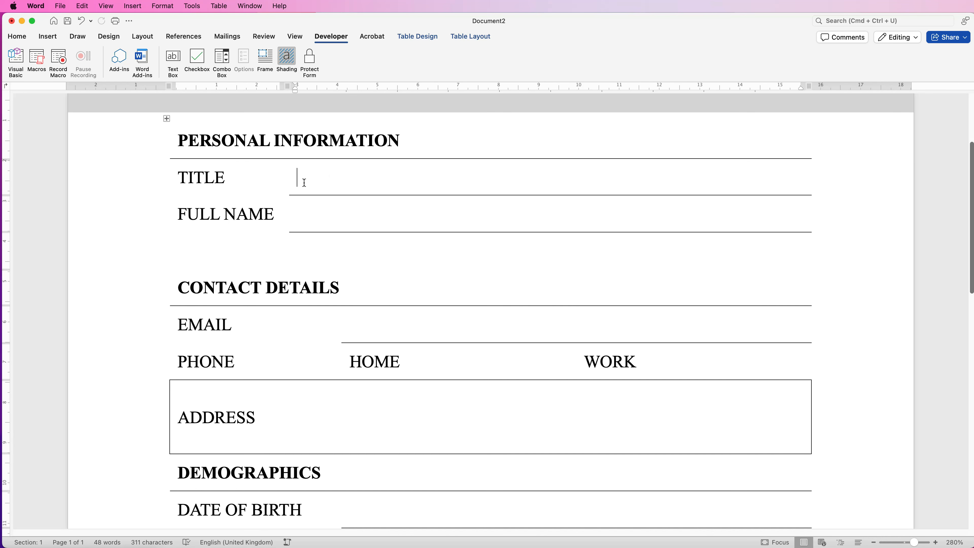
{"action": "left_click", "coordinate": [176, 61]}
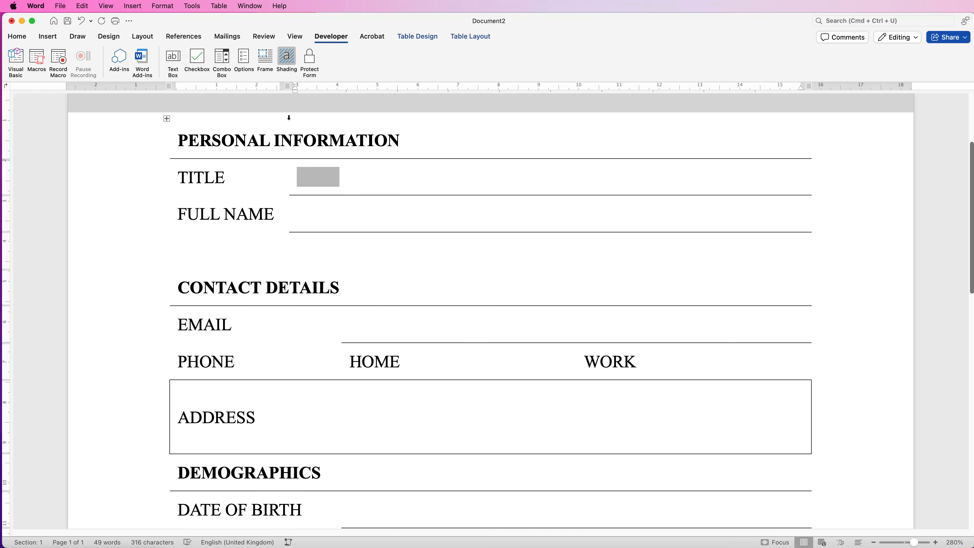
{"action": "left_click", "coordinate": [288, 61]}
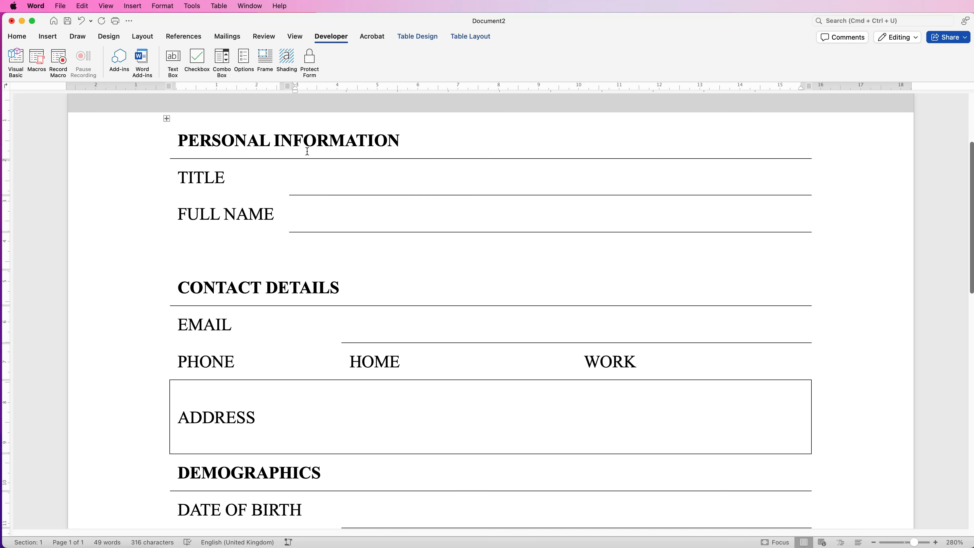
{"action": "left_click", "coordinate": [288, 64]}
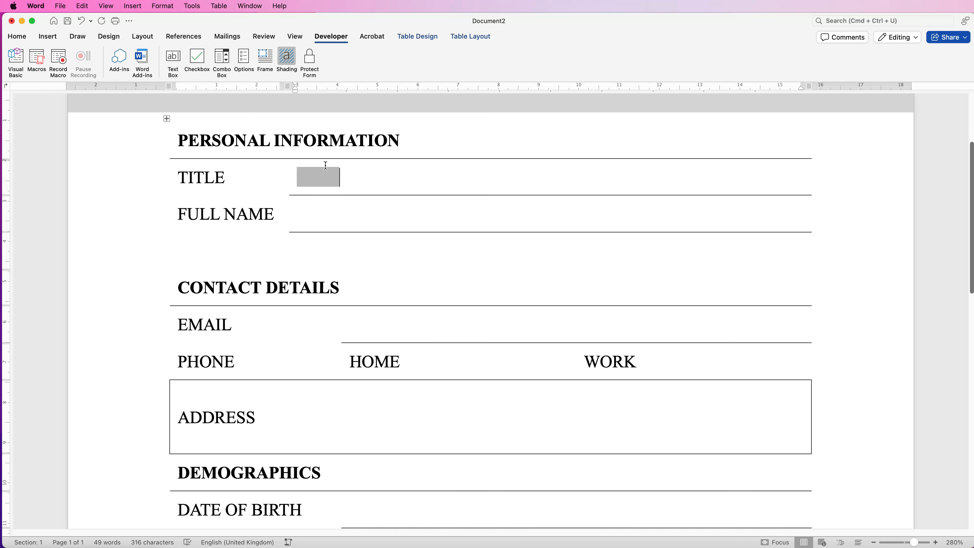
Keep the TITLE form field as regular text and set its maximum length to 30
{"action": "right_click", "coordinate": [315, 179]}
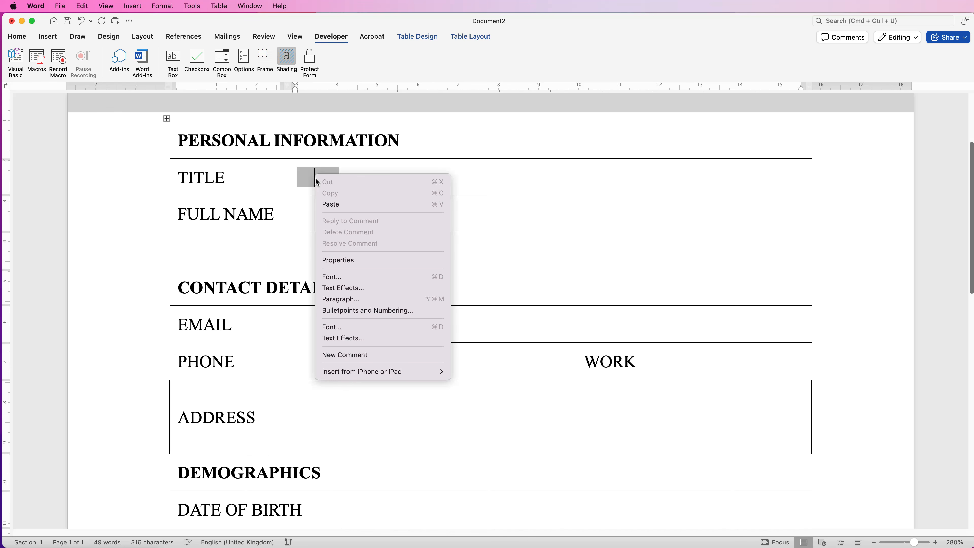
{"action": "left_click", "coordinate": [342, 260]}
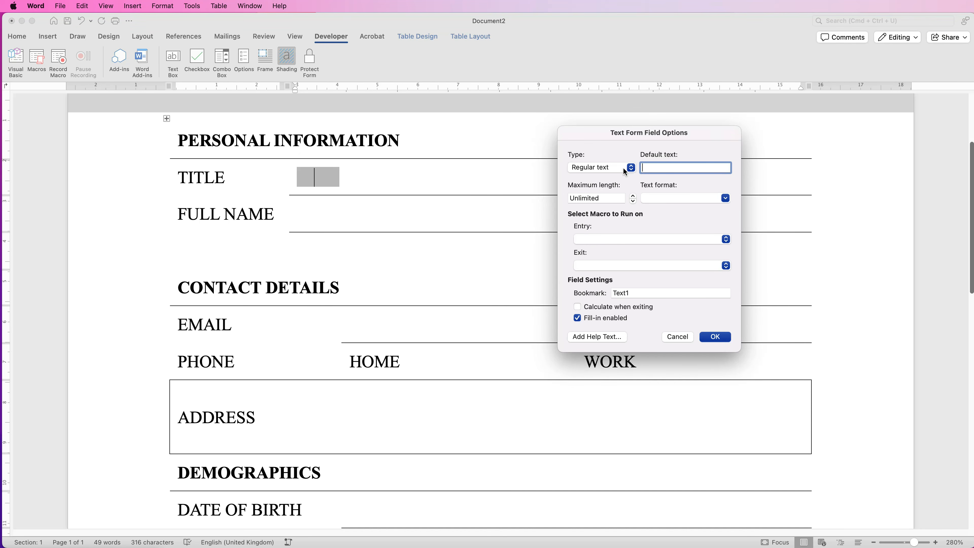
{"action": "left_click", "coordinate": [631, 169]}
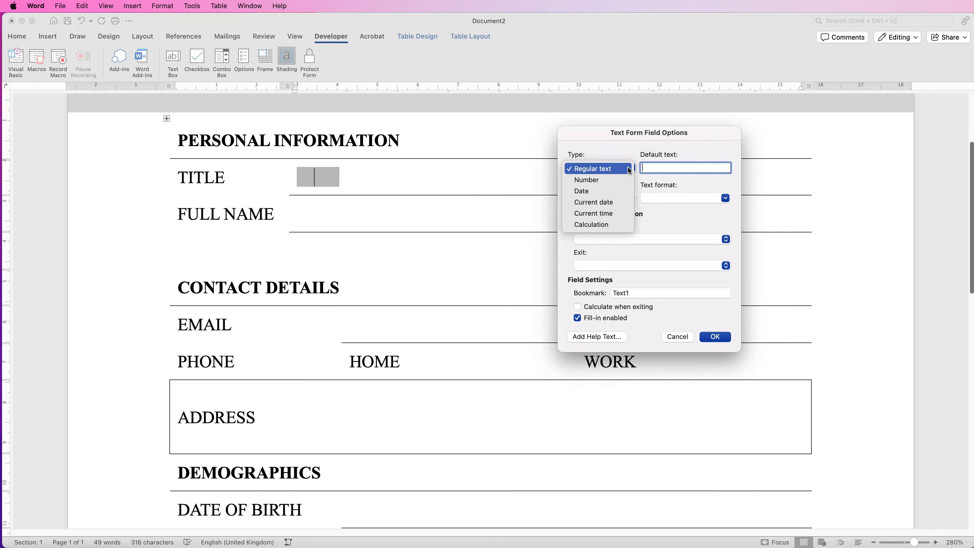
{"action": "left_click", "coordinate": [616, 170]}
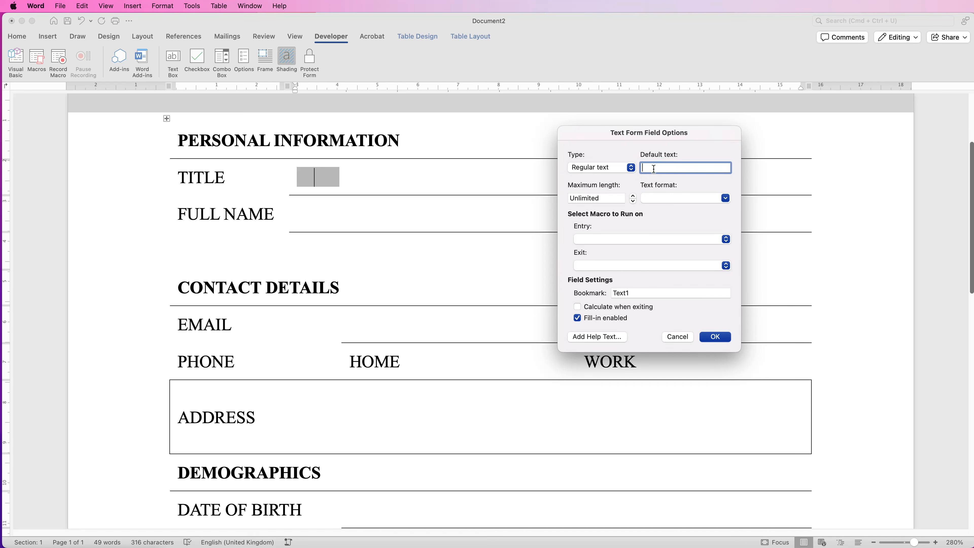
{"action": "left_click", "coordinate": [593, 199]}
{"action": "double_click", "coordinate": [594, 198]}
{"action": "type", "text": "30"}
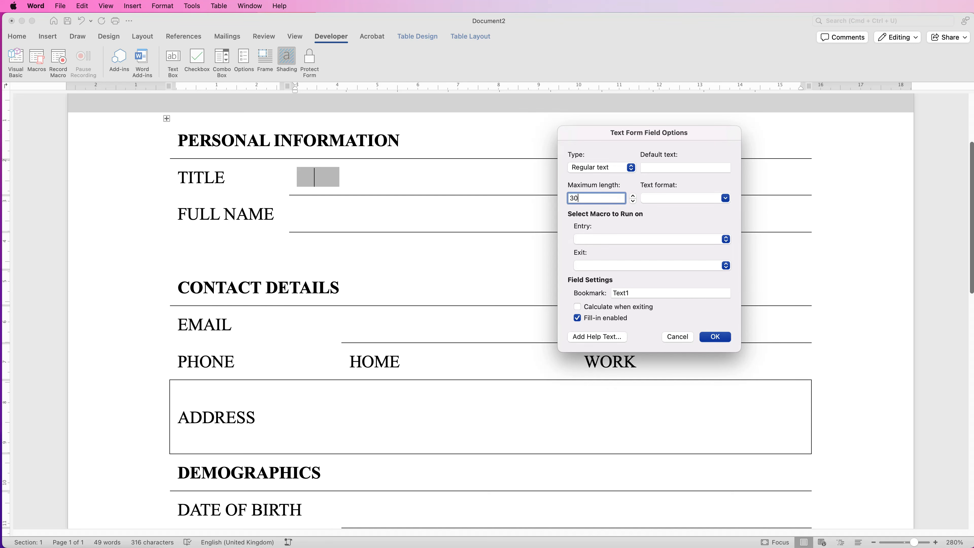
{"action": "left_click", "coordinate": [711, 336]}
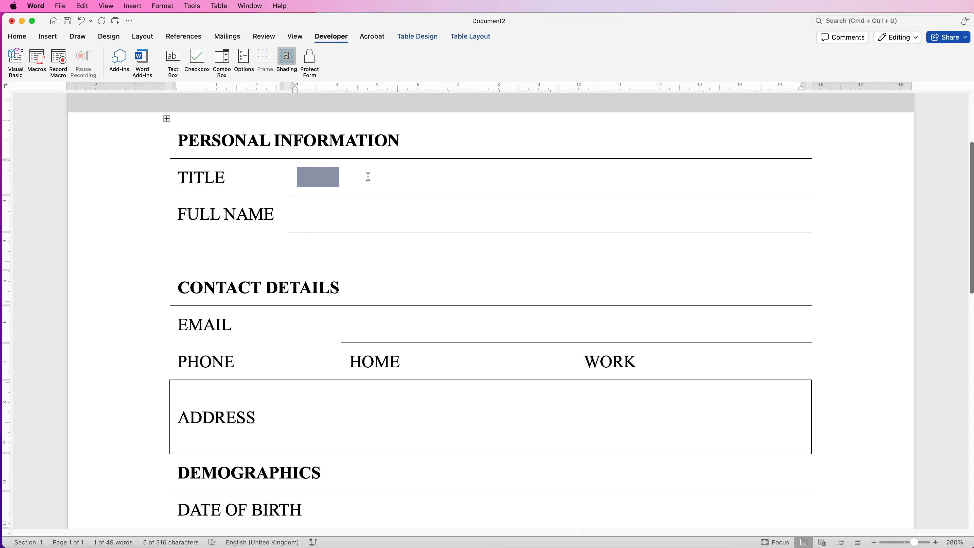
Copy the TITLE text form field and paste it into the cell beside FULL NAME
{"action": "left_click", "coordinate": [337, 185]}
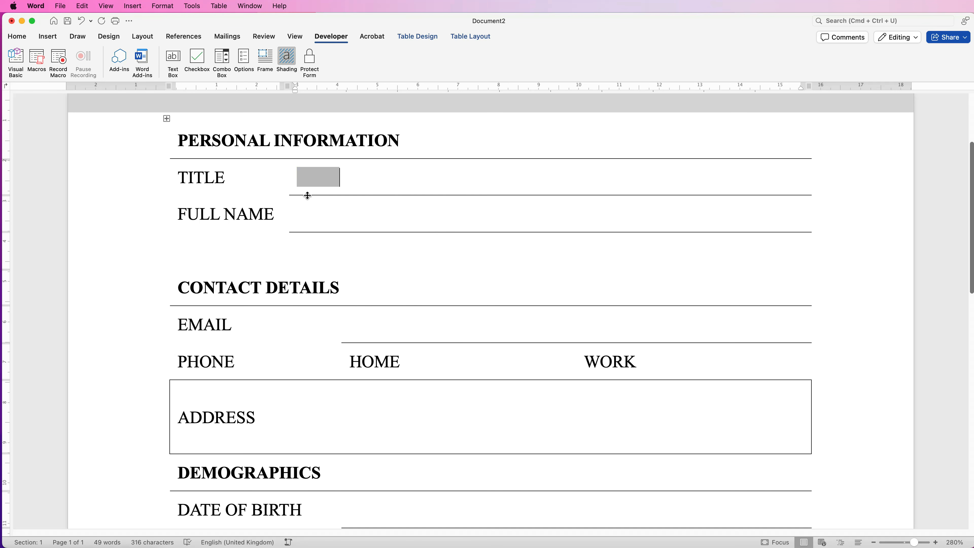
{"action": "left_click", "coordinate": [330, 176]}
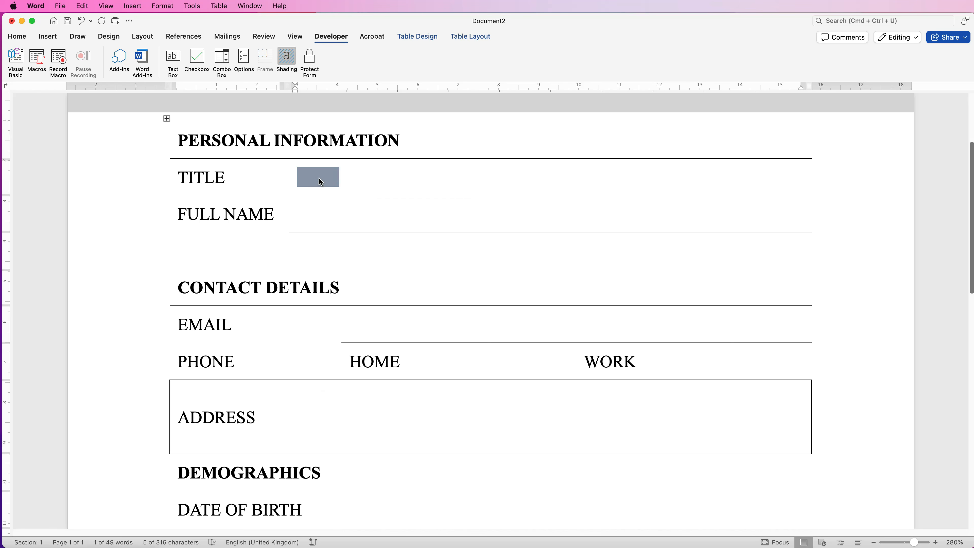
{"action": "right_click", "coordinate": [319, 179]}
{"action": "left_click", "coordinate": [334, 197]}
{"action": "left_click", "coordinate": [309, 217]}
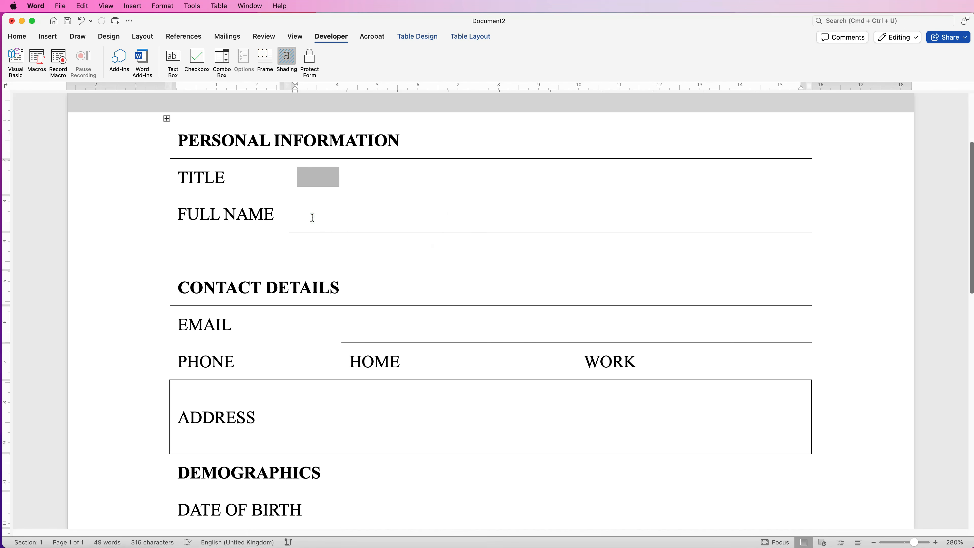
{"action": "right_click", "coordinate": [306, 214]}
{"action": "left_click", "coordinate": [321, 243]}
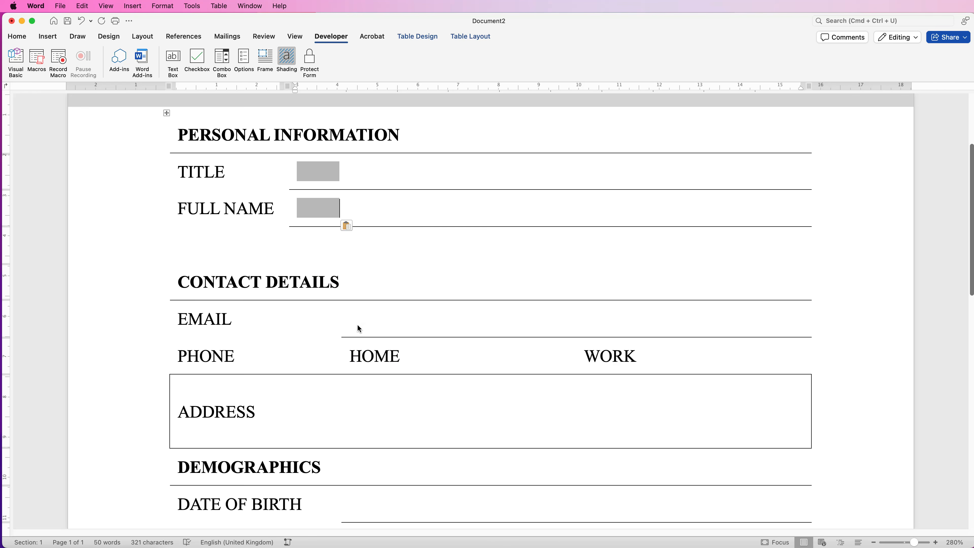
Paste the copied text form field into the cell beside EMAIL and, spaced slightly apart, after HOME in the PHONE row
{"action": "left_click", "coordinate": [360, 322]}
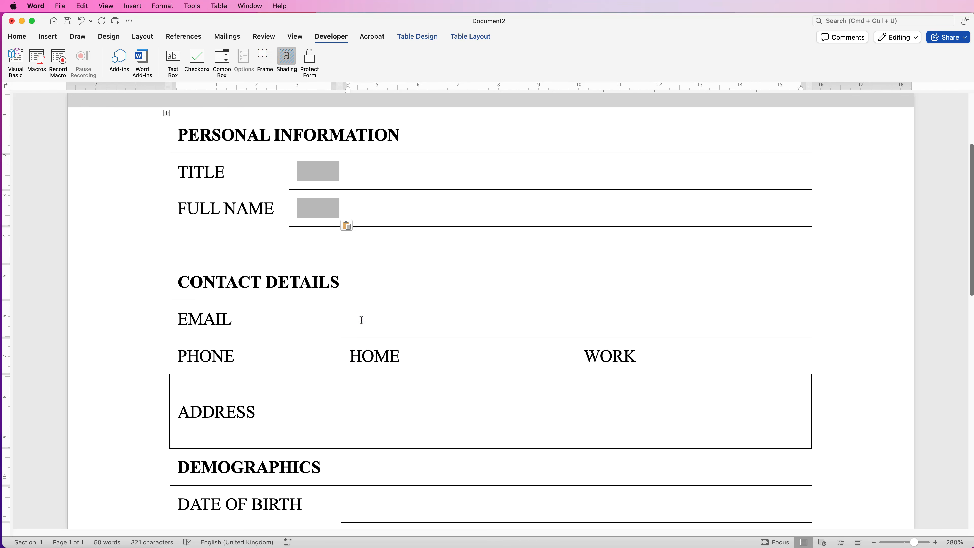
{"action": "right_click", "coordinate": [362, 319]}
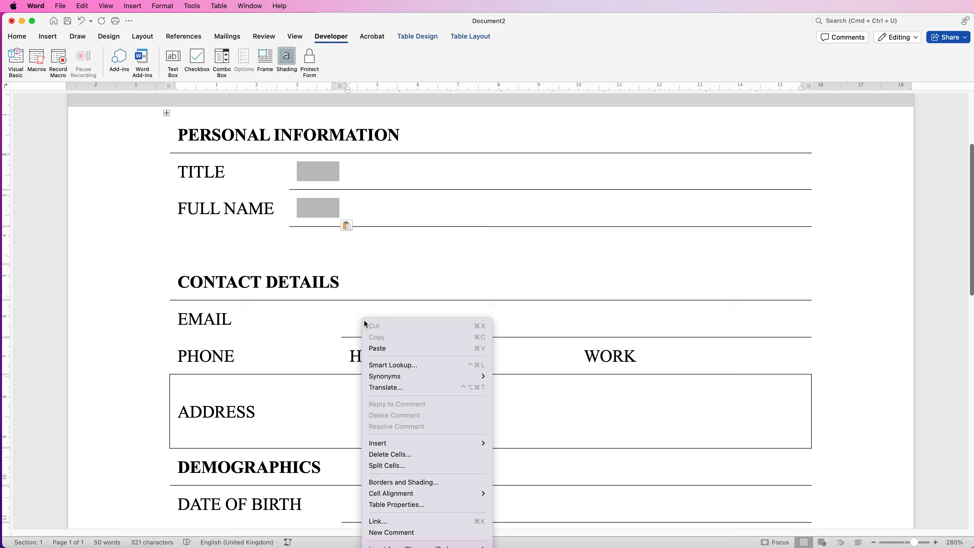
{"action": "left_click", "coordinate": [378, 349]}
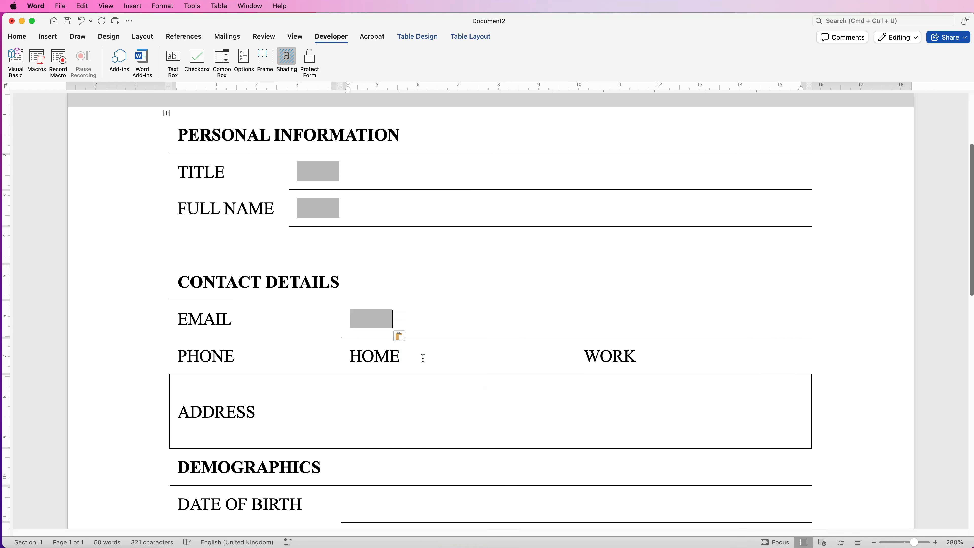
{"action": "right_click", "coordinate": [424, 358]}
{"action": "left_click", "coordinate": [440, 387]}
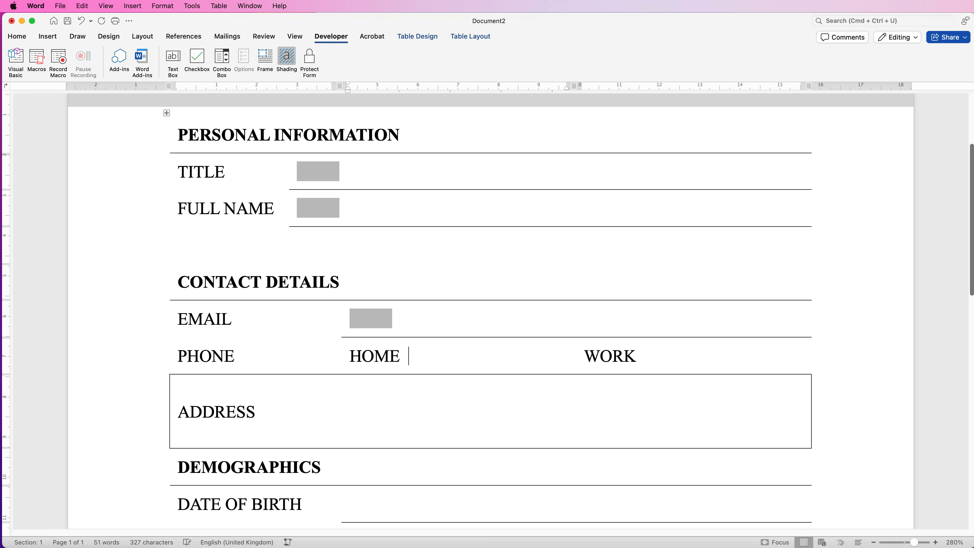
{"action": "right_click", "coordinate": [424, 356]}
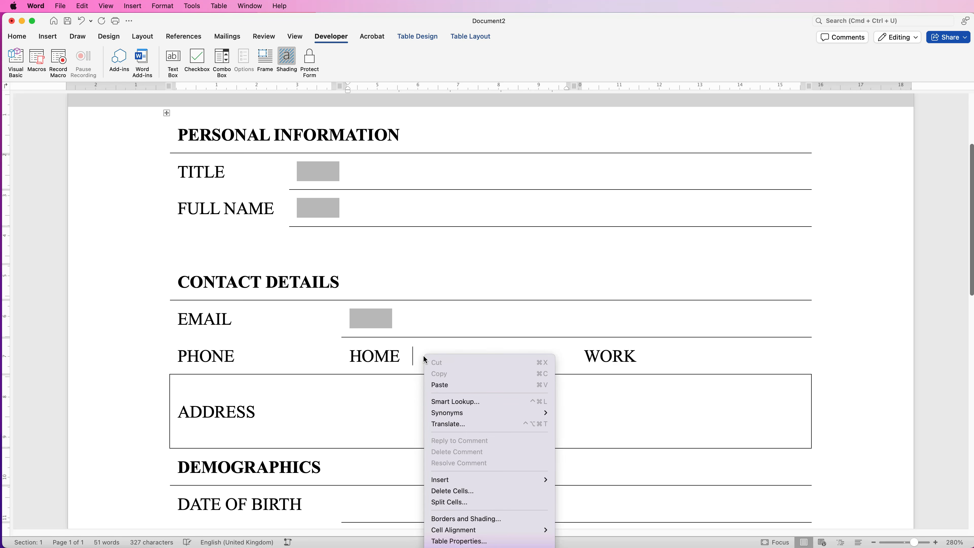
{"action": "left_click", "coordinate": [438, 385]}
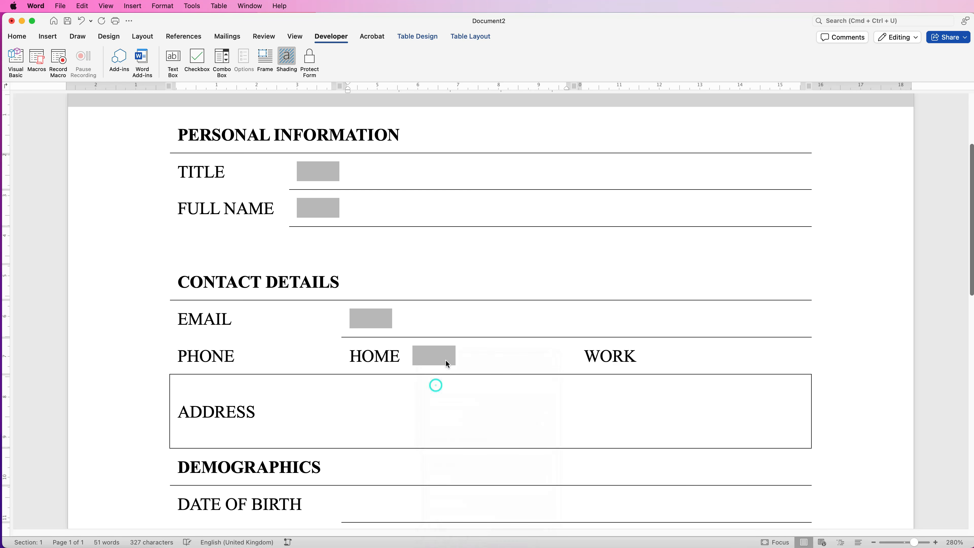
Paste the copied text form field after WORK in the PHONE row, spaced slightly apart from the label
{"action": "left_click", "coordinate": [637, 355]}
{"action": "right_click", "coordinate": [655, 355]}
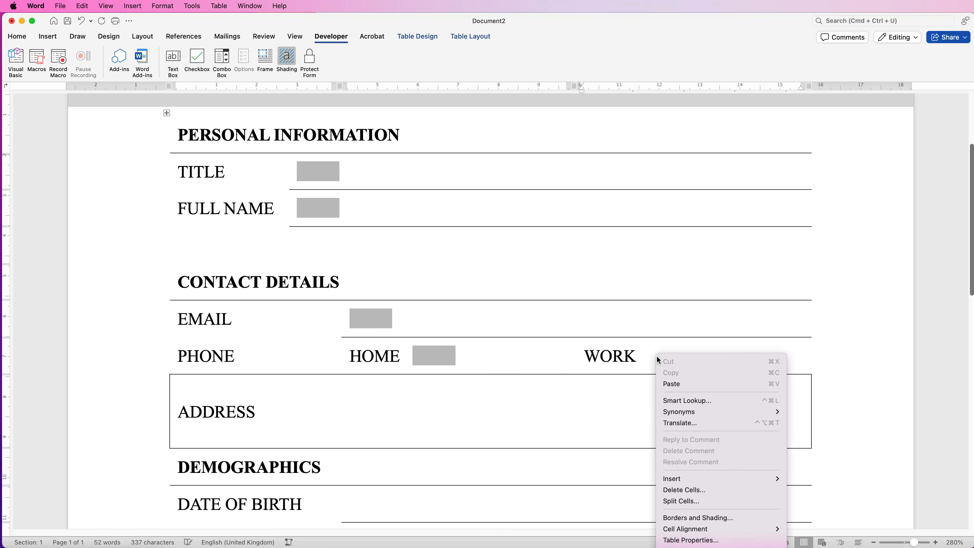
{"action": "left_click", "coordinate": [668, 384]}
Align the ADDRESS label to the top left of its bordered cell
{"action": "left_click", "coordinate": [256, 413]}
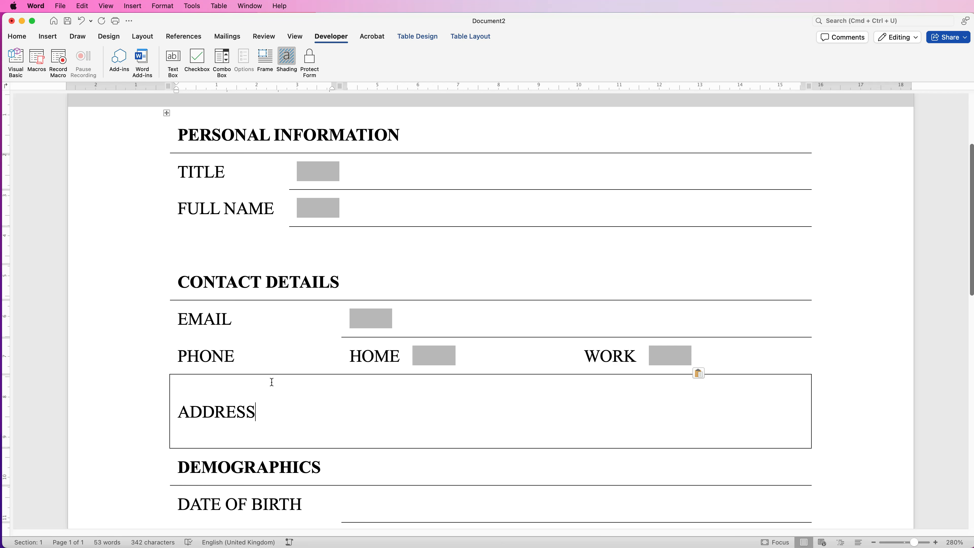
{"action": "left_click_drag", "start_coordinate": [256, 413], "coordinate": [177, 416]}
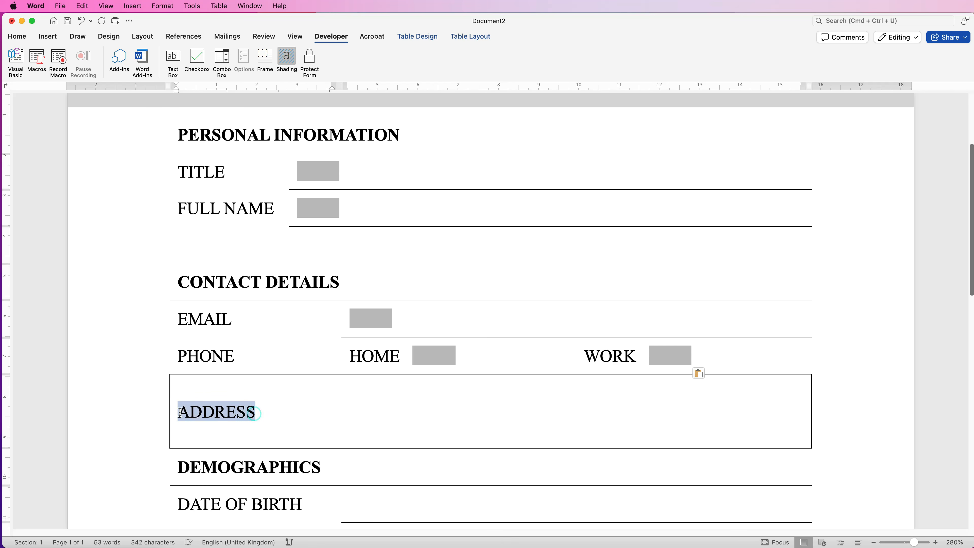
{"action": "left_click", "coordinate": [464, 38]}
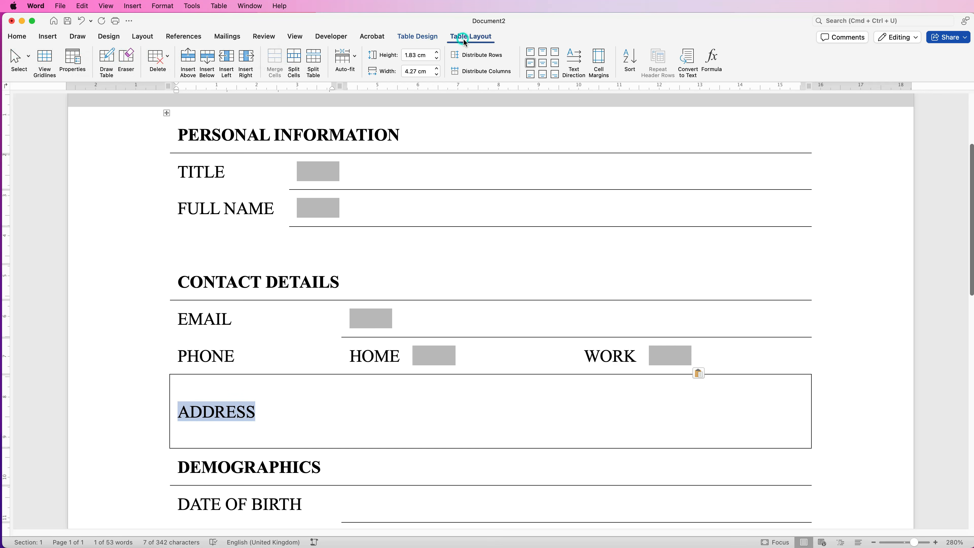
{"action": "left_click", "coordinate": [531, 55]}
Paste the copied text form field into the ADDRESS cell, slightly spaced after the label
{"action": "left_click", "coordinate": [258, 384]}
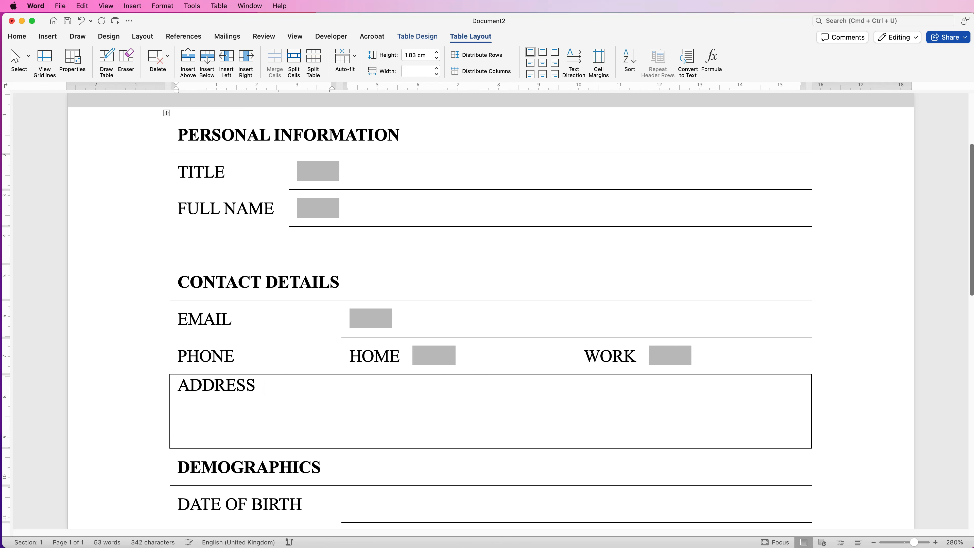
{"action": "right_click", "coordinate": [269, 385]}
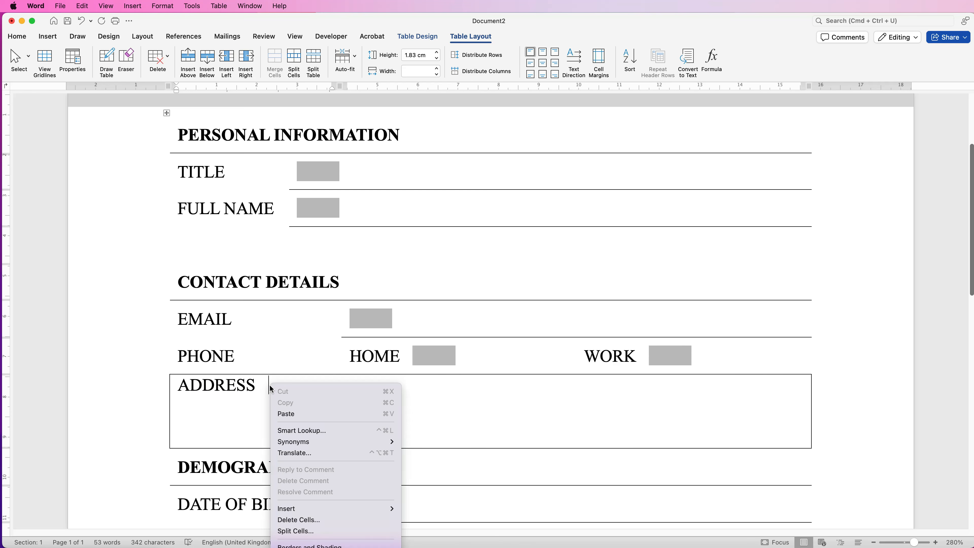
{"action": "left_click", "coordinate": [286, 414]}
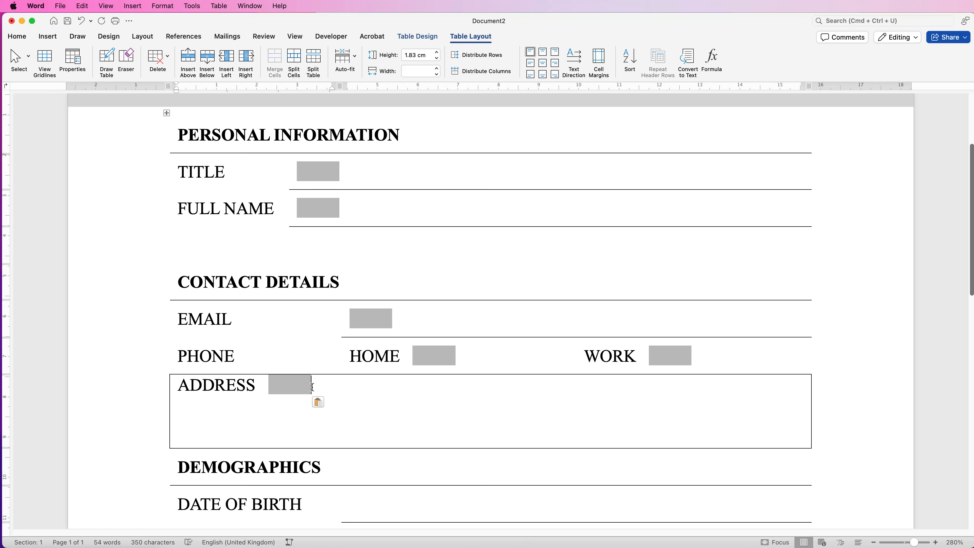
Set the maximum length of the ADDRESS text form field to 100
{"action": "double_click", "coordinate": [313, 385]}
{"action": "right_click", "coordinate": [290, 384]}
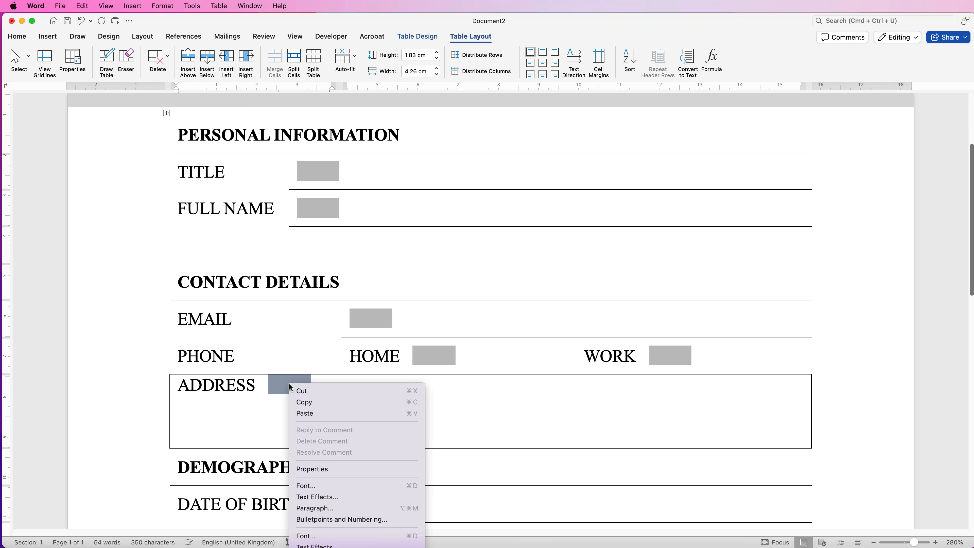
{"action": "left_click", "coordinate": [311, 469]}
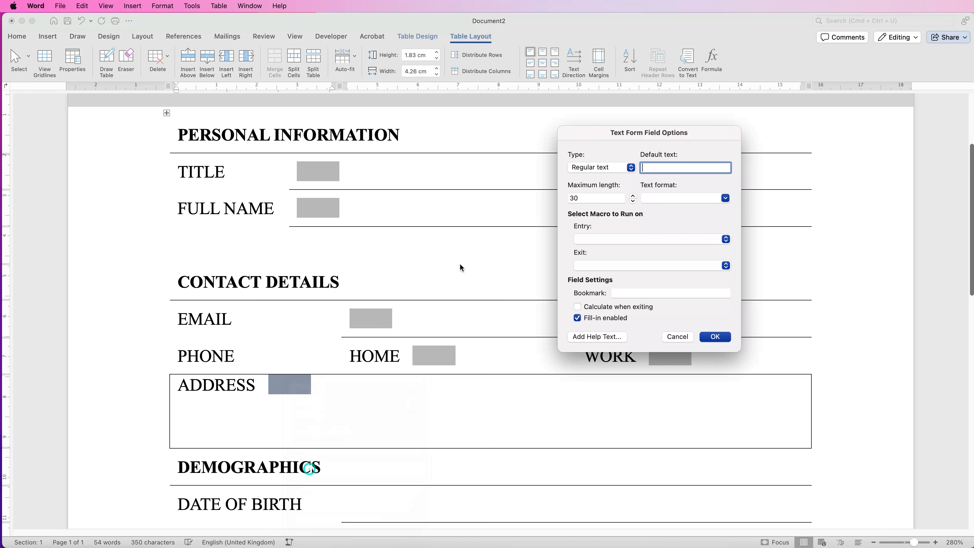
{"action": "double_click", "coordinate": [580, 198]}
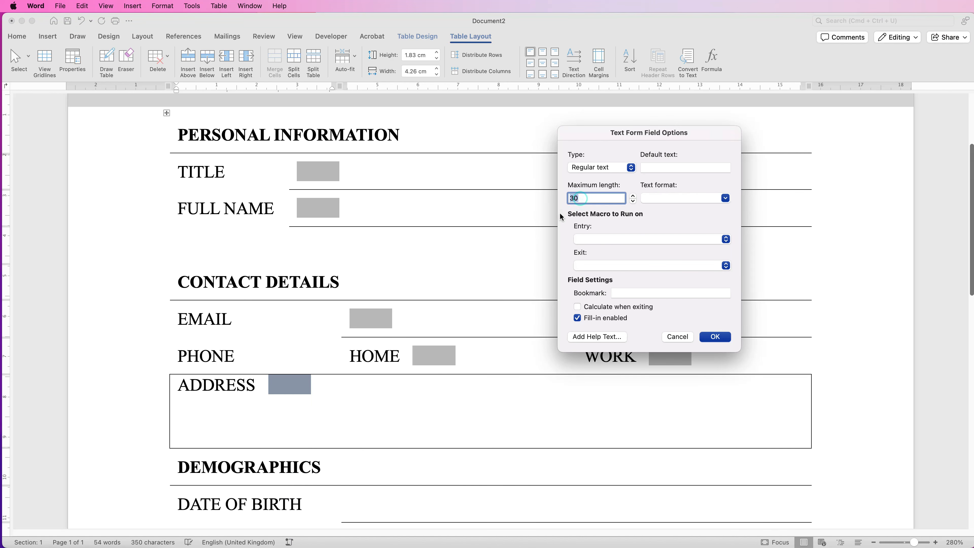
{"action": "type", "text": "100"}
{"action": "left_click", "coordinate": [715, 337]}
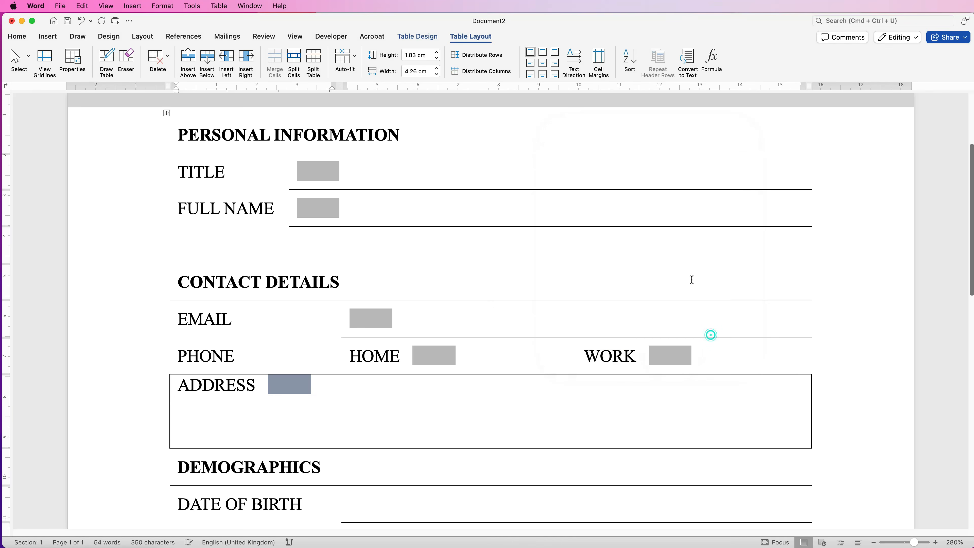
Paste the copied text form field into the cells beside each DEMOGRAPHICS and ONLINE CONTACT label
{"action": "scroll", "coordinate": [963, 371], "scroll_direction": "down", "scroll_amount": 5}
{"action": "left_click_drag", "start_coordinate": [971, 290], "coordinate": [970, 347]}
{"action": "left_click", "coordinate": [357, 141]}
{"action": "key", "text": "super+v"}
{"action": "left_click", "coordinate": [364, 176]}
{"action": "key", "text": "super+v"}
{"action": "left_click", "coordinate": [412, 212]}
{"action": "key", "text": "super+v"}
{"action": "left_click", "coordinate": [367, 328]}
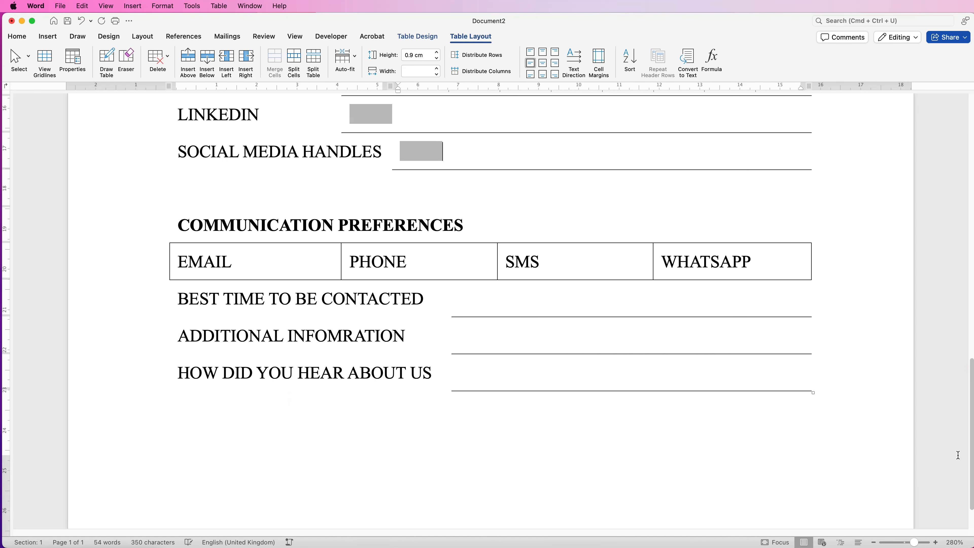
Insert a checkbox form field after PHONE, SMS and WHATSAPP in the COMMUNICATION PREFERENCES row, spaced slightly from each label
{"action": "left_click", "coordinate": [458, 264]}
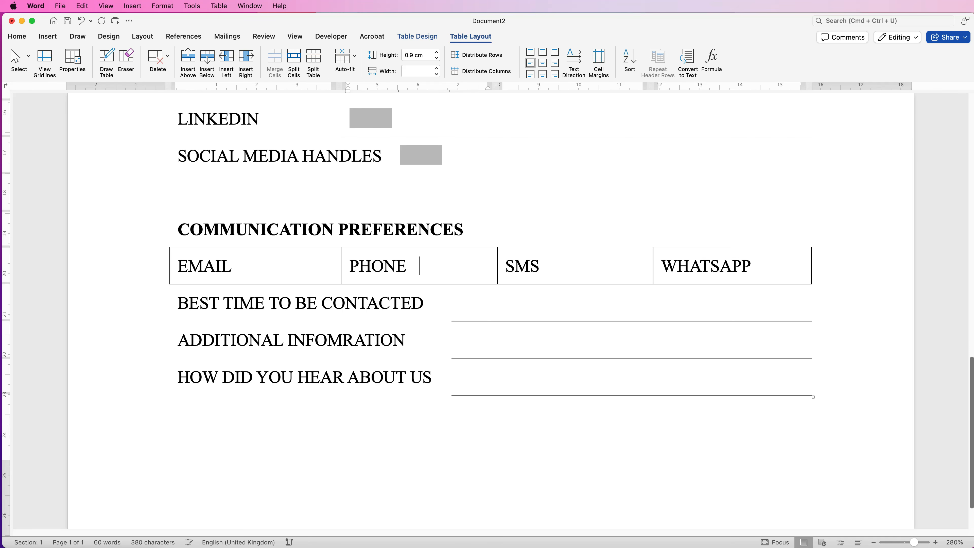
{"action": "left_click", "coordinate": [331, 36]}
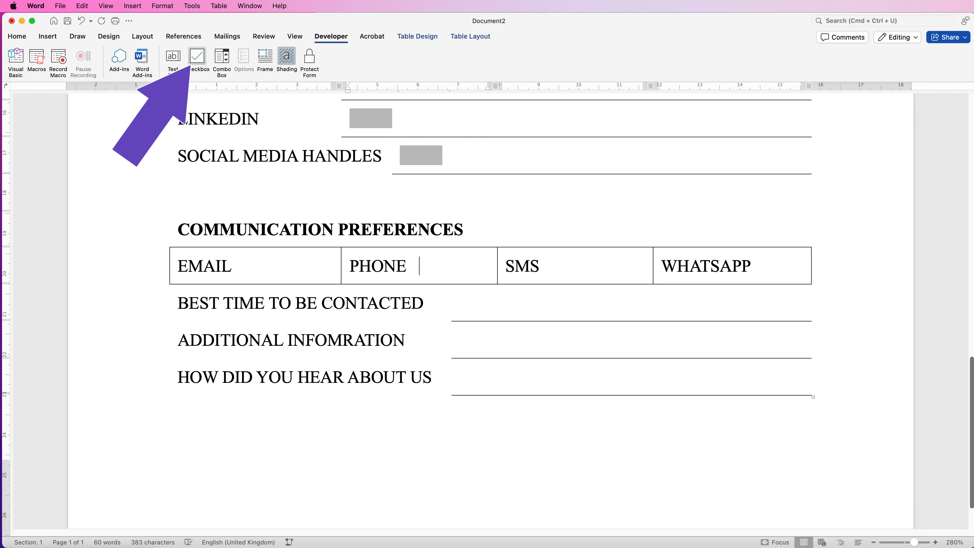
{"action": "left_click", "coordinate": [198, 56]}
{"action": "left_click", "coordinate": [541, 267]}
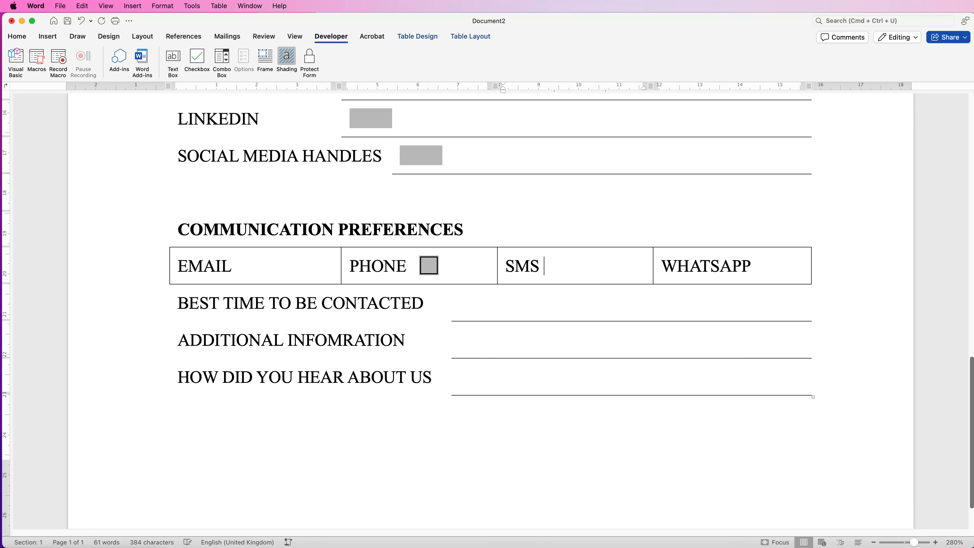
{"action": "left_click", "coordinate": [191, 63]}
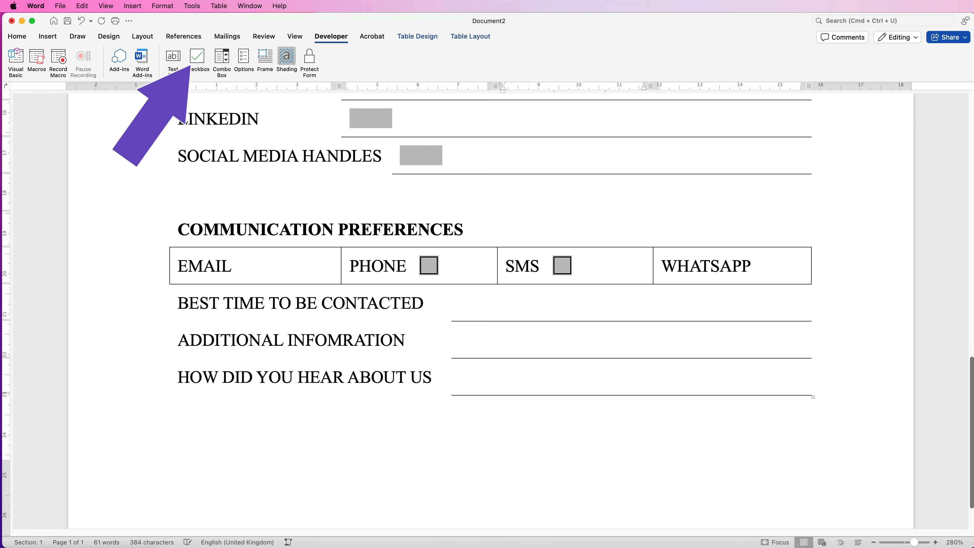
{"action": "left_click", "coordinate": [751, 267]}
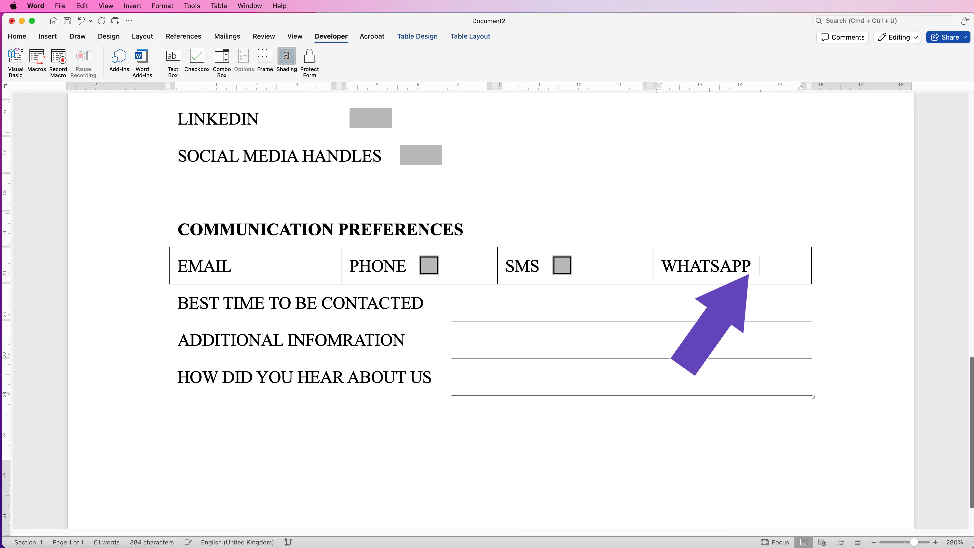
{"action": "left_click", "coordinate": [190, 65]}
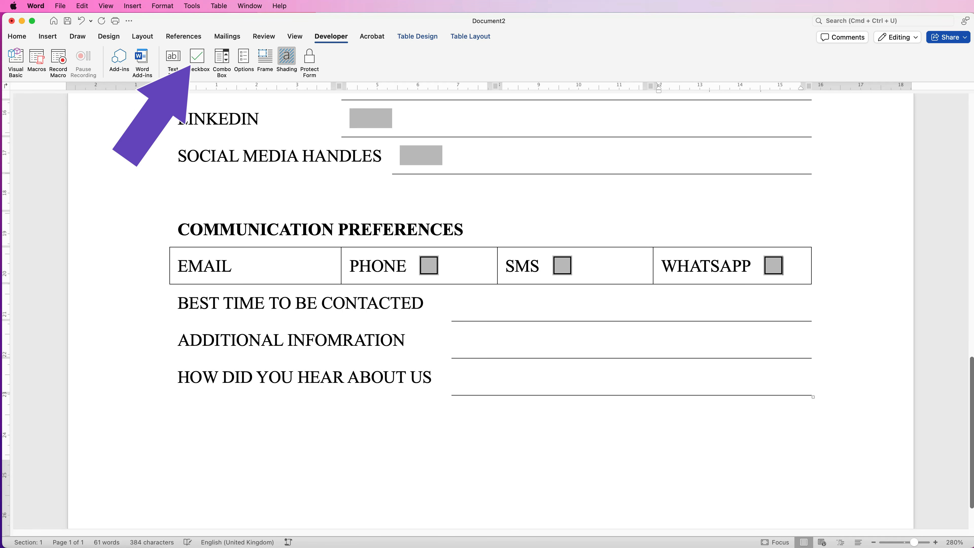
Paste the copied text form field into the cells beside BEST TIME TO BE CONTACTED, ADDITIONAL INFOMRATION and HOW DID YOU HEAR ABOUT US
{"action": "left_click", "coordinate": [459, 303]}
{"action": "key", "text": "cmd+v"}
{"action": "key", "text": "Down"}
{"action": "key", "text": "cmd+v"}
{"action": "key", "text": "Down"}
{"action": "key", "text": "cmd+v"}
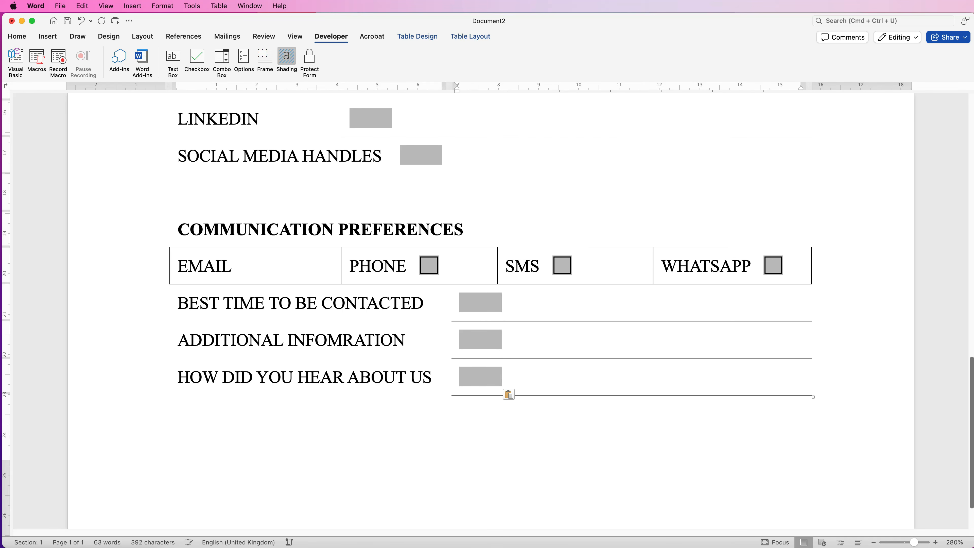
Protect the form and try to place the cursor in the TITLE and FULL NAME labels
{"action": "left_click_drag", "start_coordinate": [914, 542], "coordinate": [904, 542]}
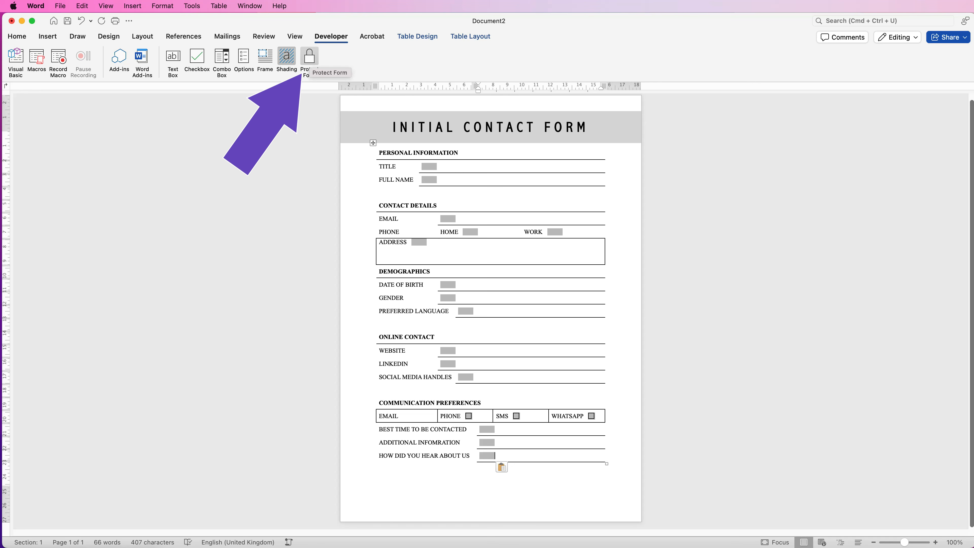
{"action": "left_click", "coordinate": [309, 57]}
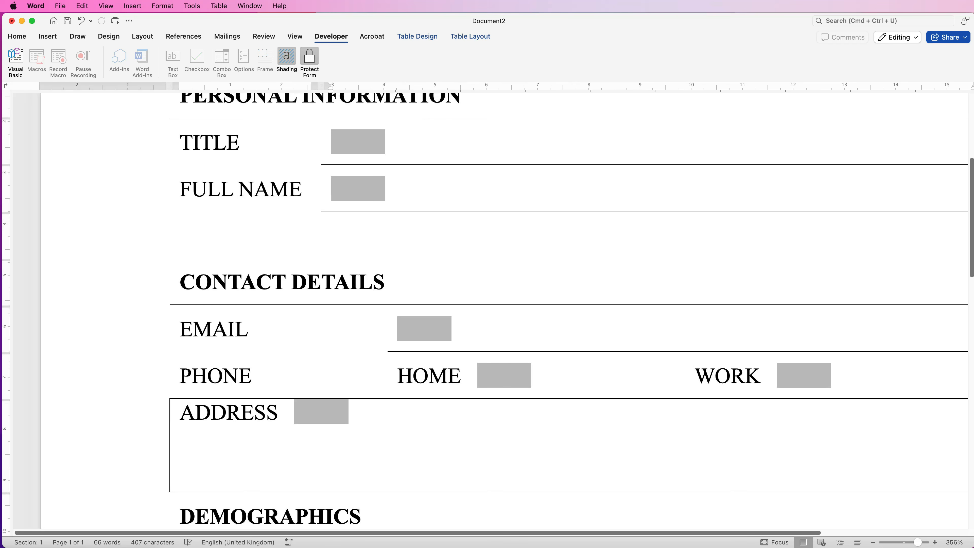
{"action": "left_click", "coordinate": [226, 142]}
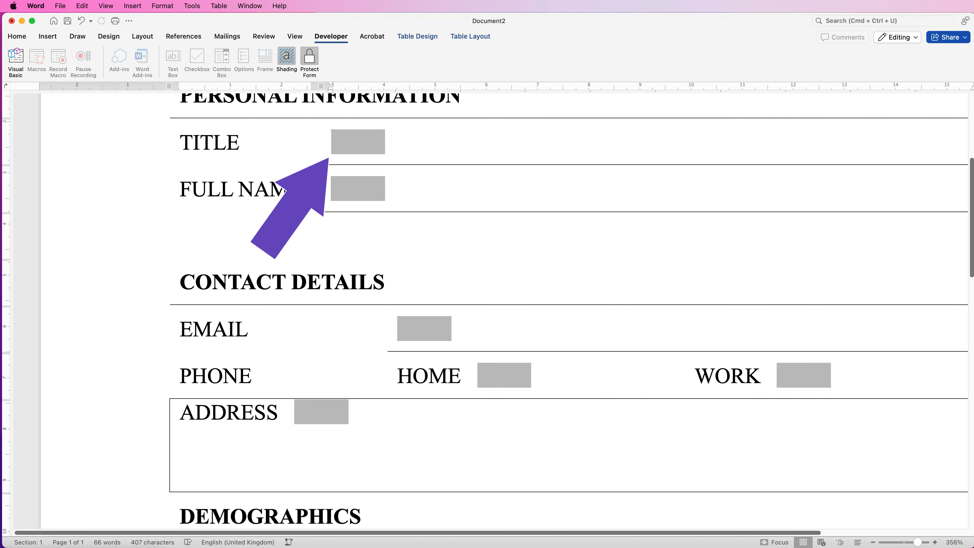
{"action": "left_click", "coordinate": [221, 188]}
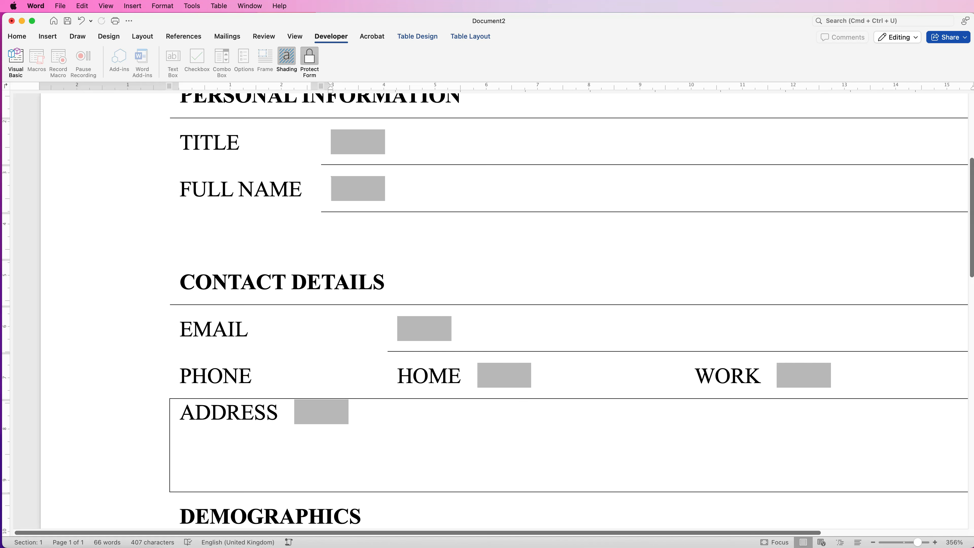
Test the PHONE checkbox under COMMUNICATION PREFERENCES by ticking it and clearing it again
{"action": "scroll", "coordinate": [491, 311], "scroll_direction": "down", "scroll_amount": 5}
{"action": "scroll", "coordinate": [491, 311], "scroll_direction": "down", "scroll_amount": 3}
{"action": "scroll", "coordinate": [491, 310], "scroll_direction": "down", "scroll_amount": 8}
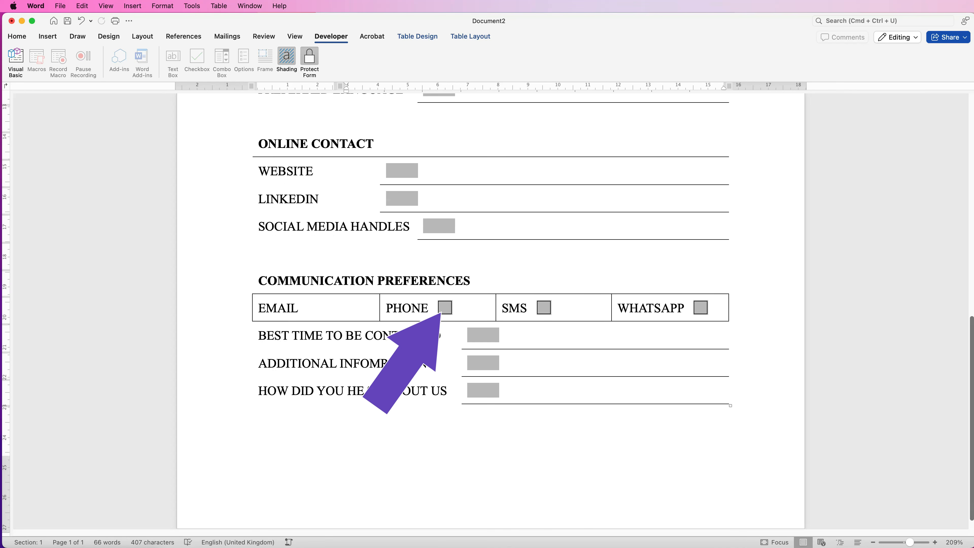
{"action": "left_click", "coordinate": [445, 307]}
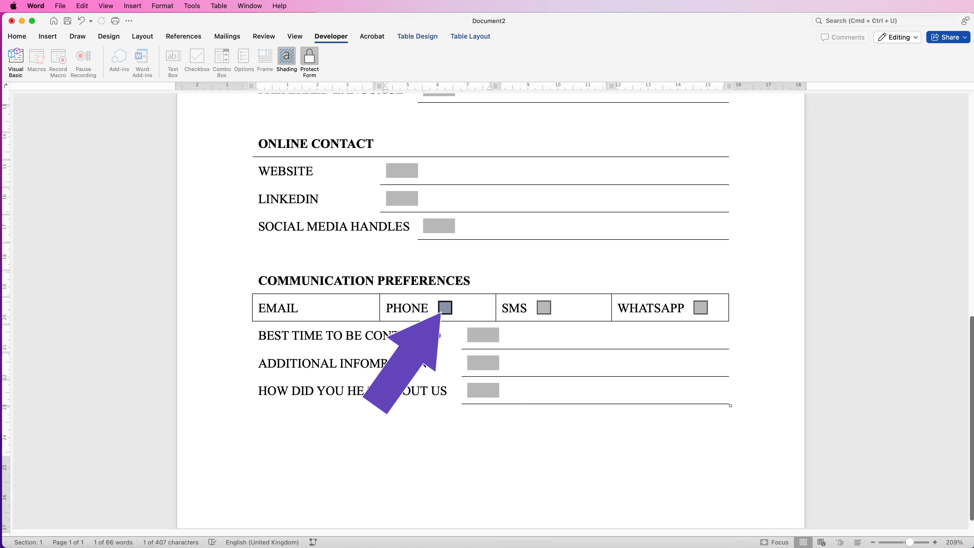
{"action": "left_click", "coordinate": [445, 308]}
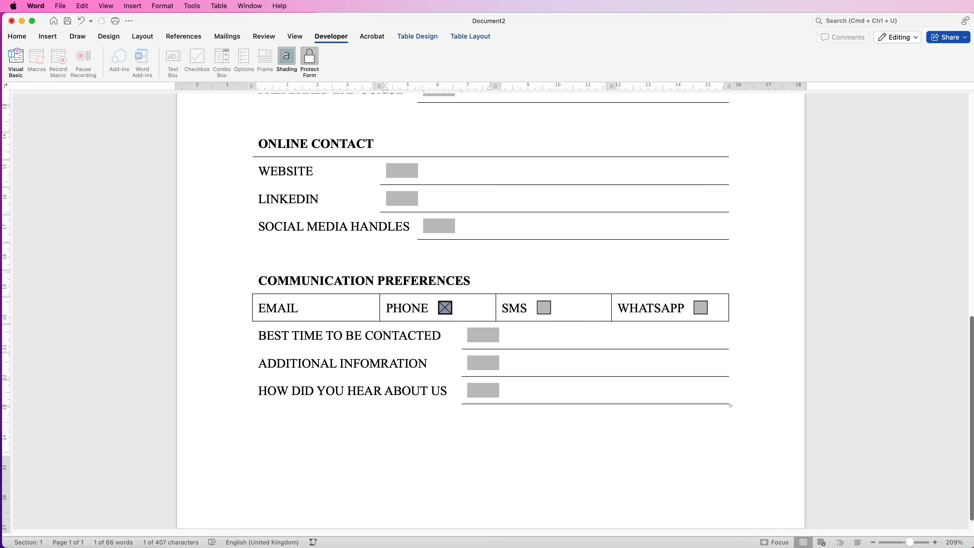
{"action": "left_click", "coordinate": [445, 308]}
{"action": "scroll", "coordinate": [491, 311], "scroll_direction": "down", "scroll_amount": 10}
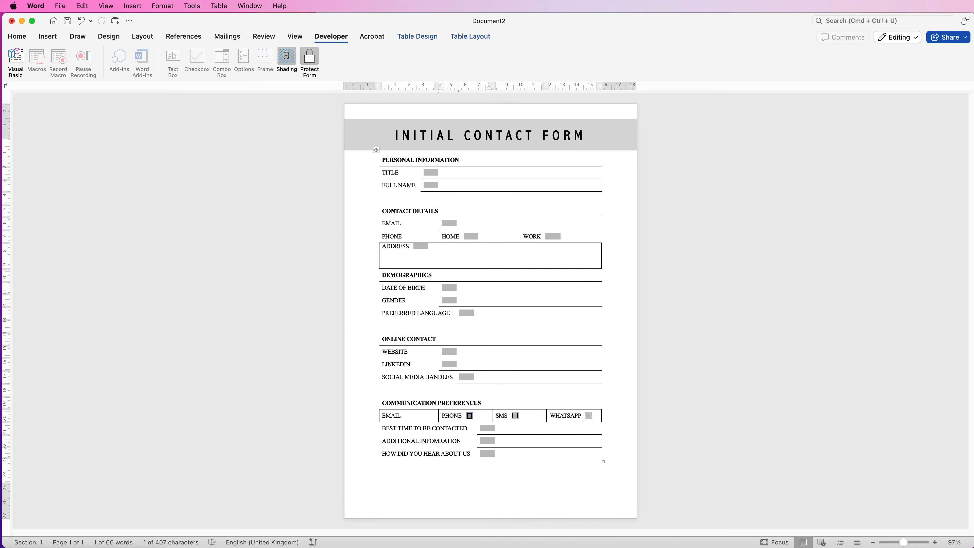
Lift the form protection and turn off form field shading
{"action": "left_click", "coordinate": [310, 58]}
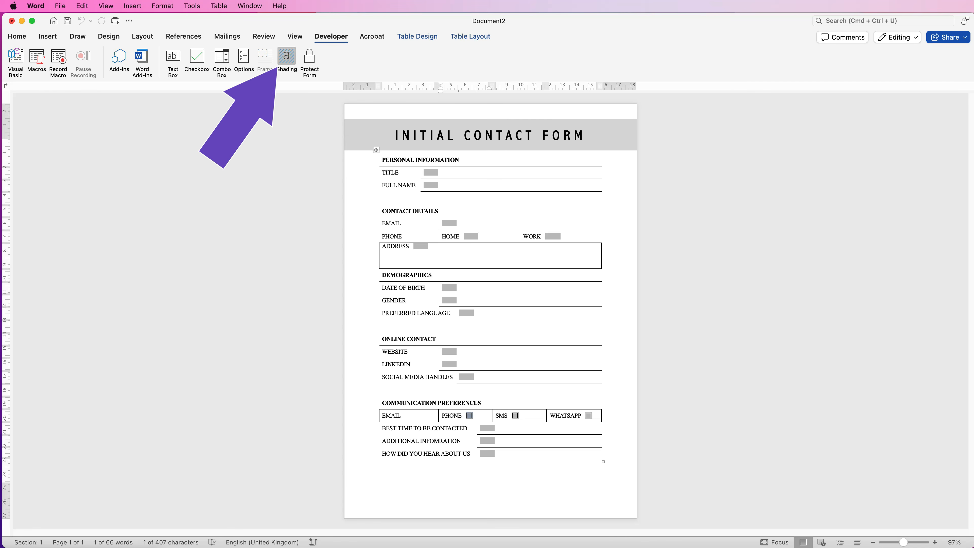
{"action": "left_click", "coordinate": [287, 58]}
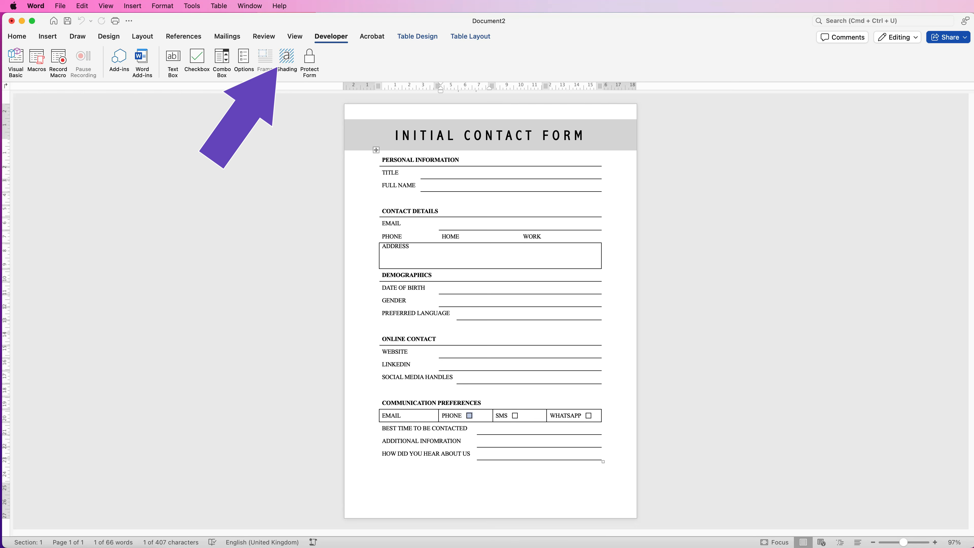
{"action": "left_click", "coordinate": [379, 142]}
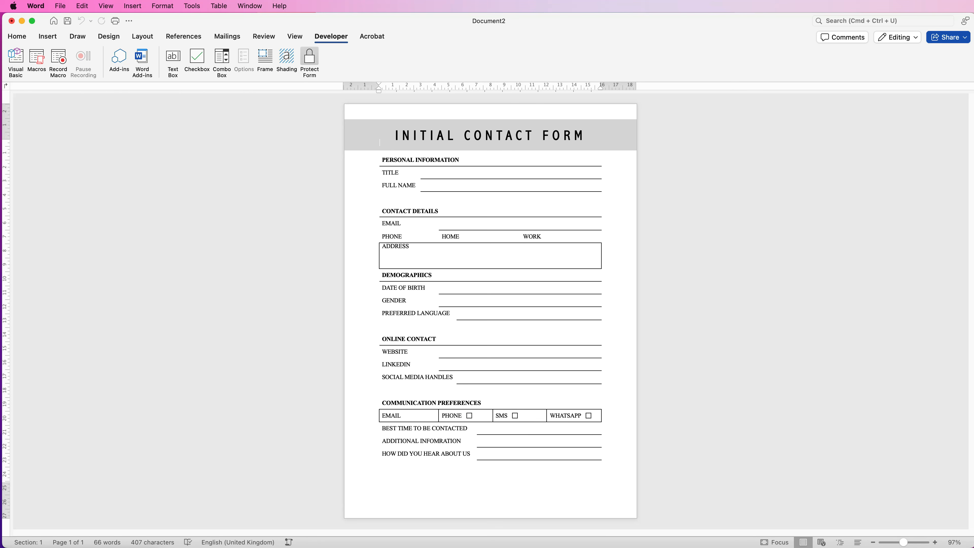
Protect the form again and move from the TITLE field through the following fields to test the filling order
{"action": "left_click", "coordinate": [310, 61]}
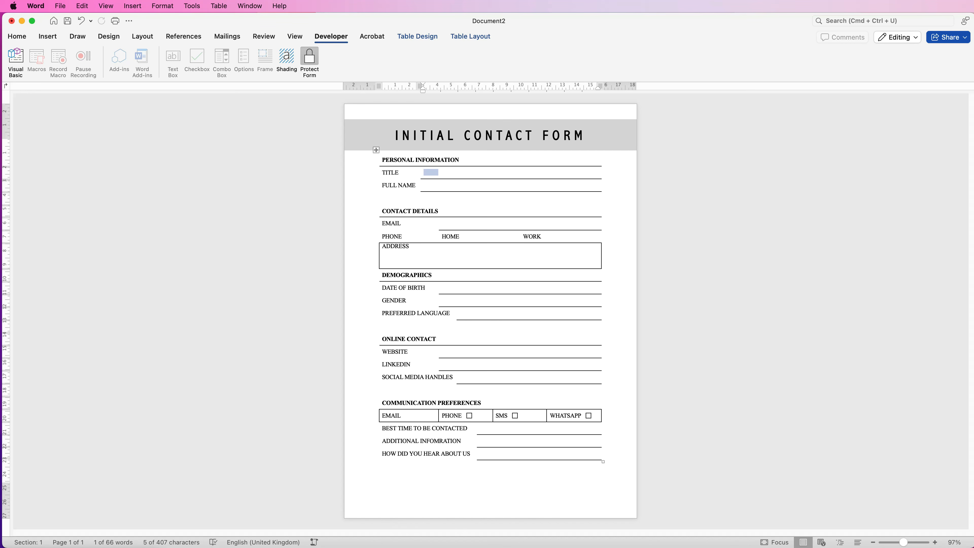
{"action": "key", "text": "Tab"}
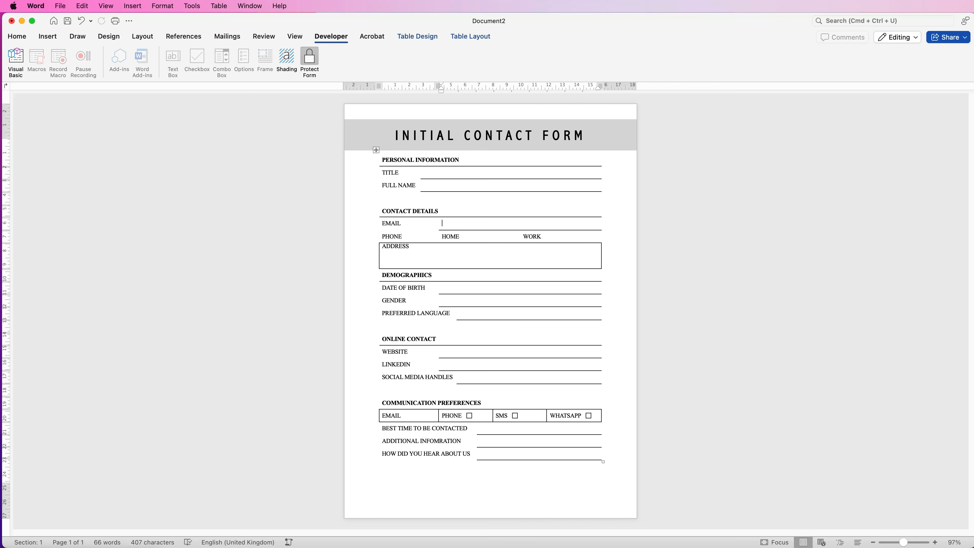